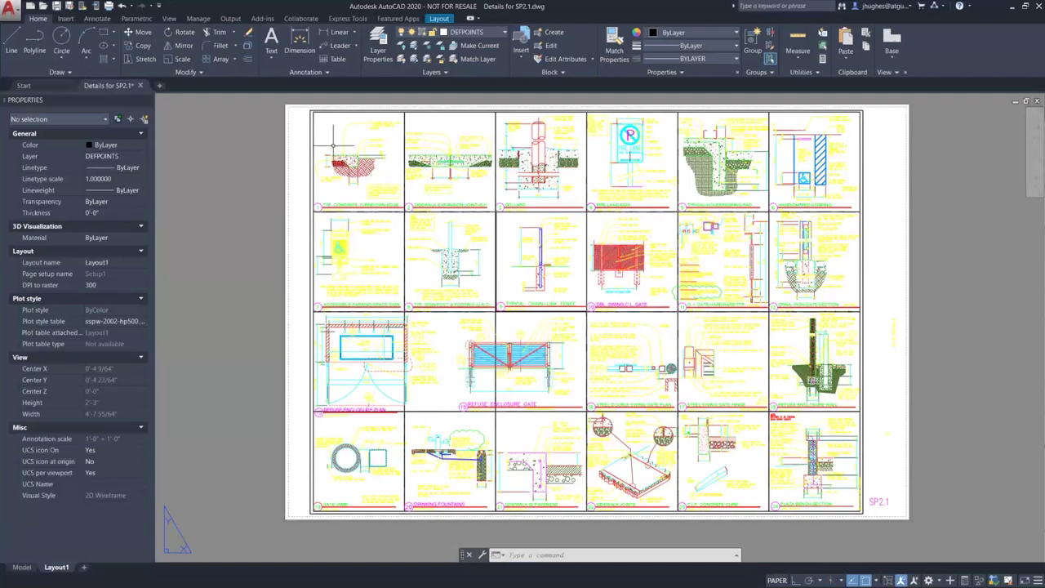
Step: Zoom around Layout1, step into and out of the detail viewport, then go to the Model tab
scroll(351, 160, up, 6)
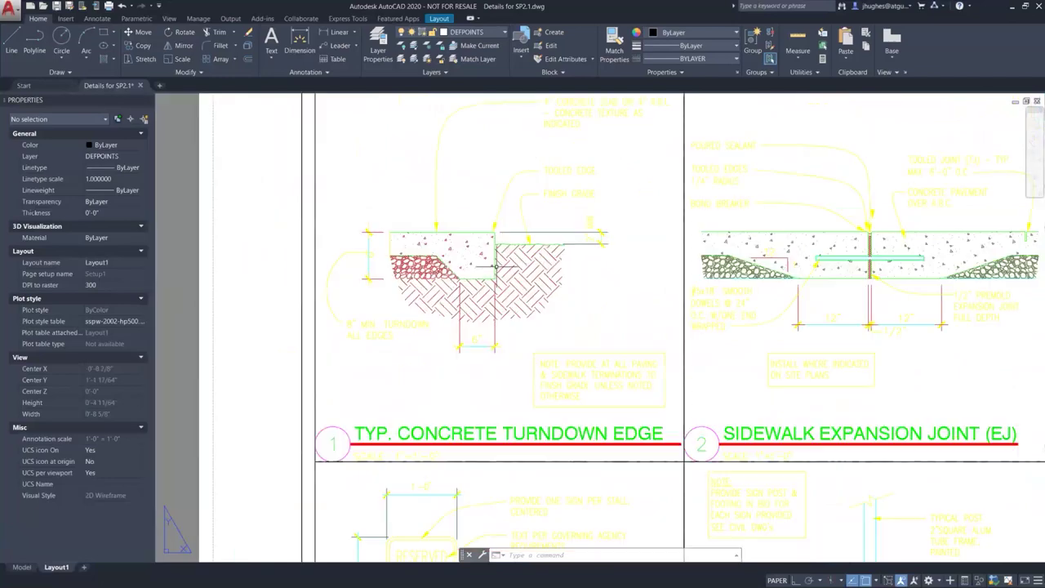
scroll(359, 482, up, 5)
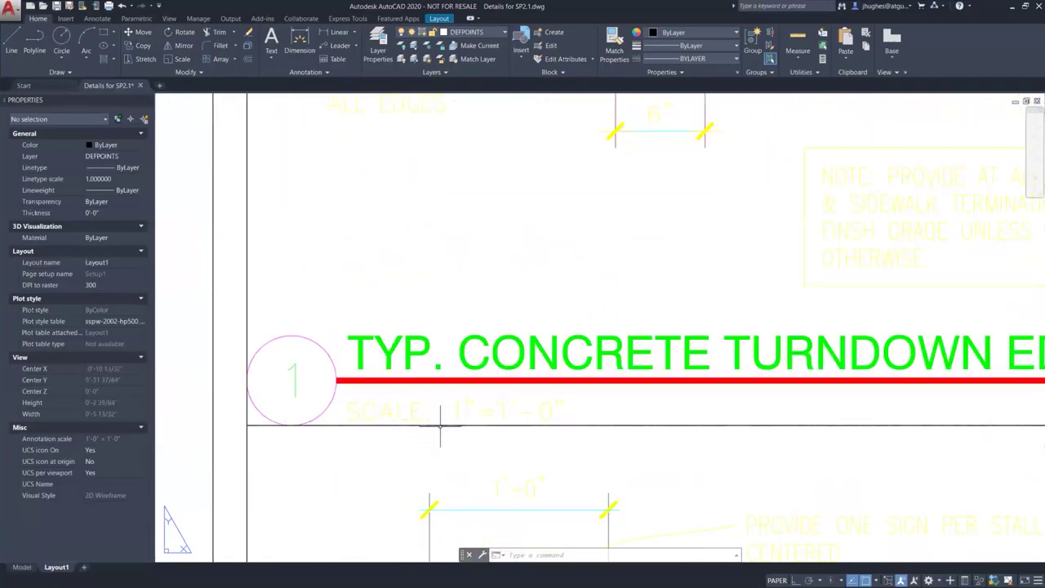
scroll(482, 410, down, 7)
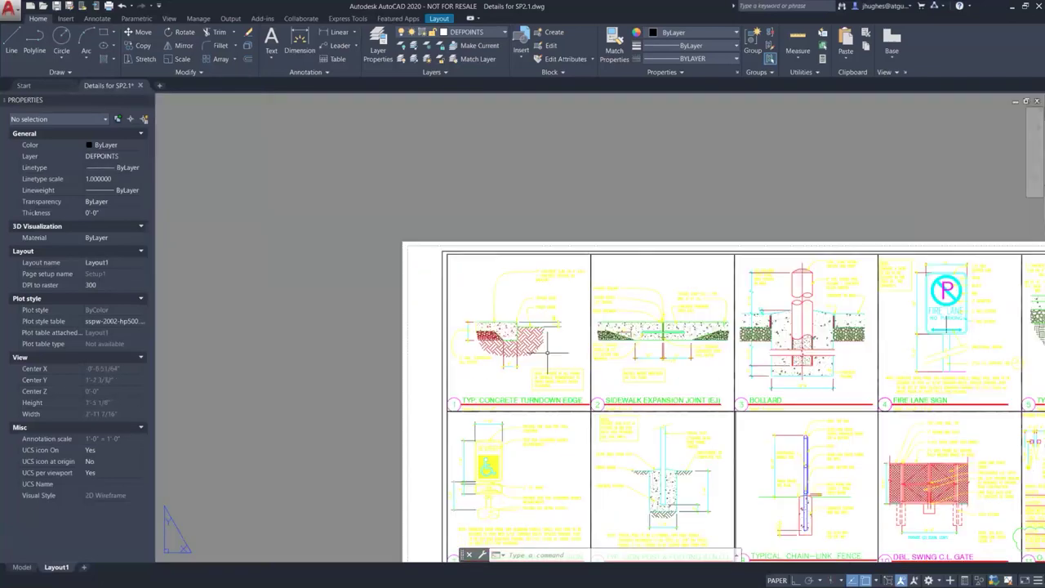
scroll(547, 352, up, 3)
double_click(418, 245)
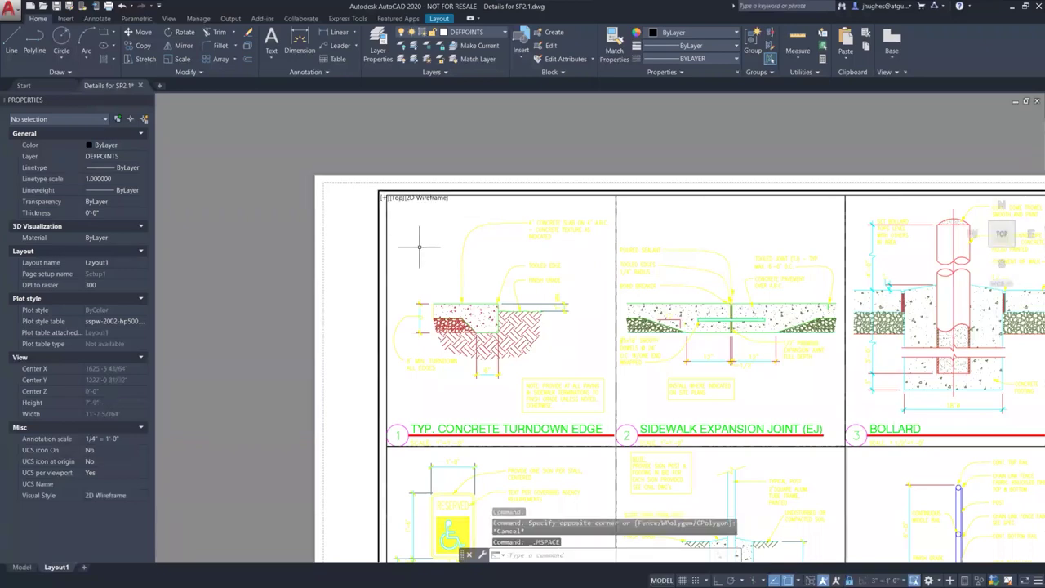
double_click(274, 213)
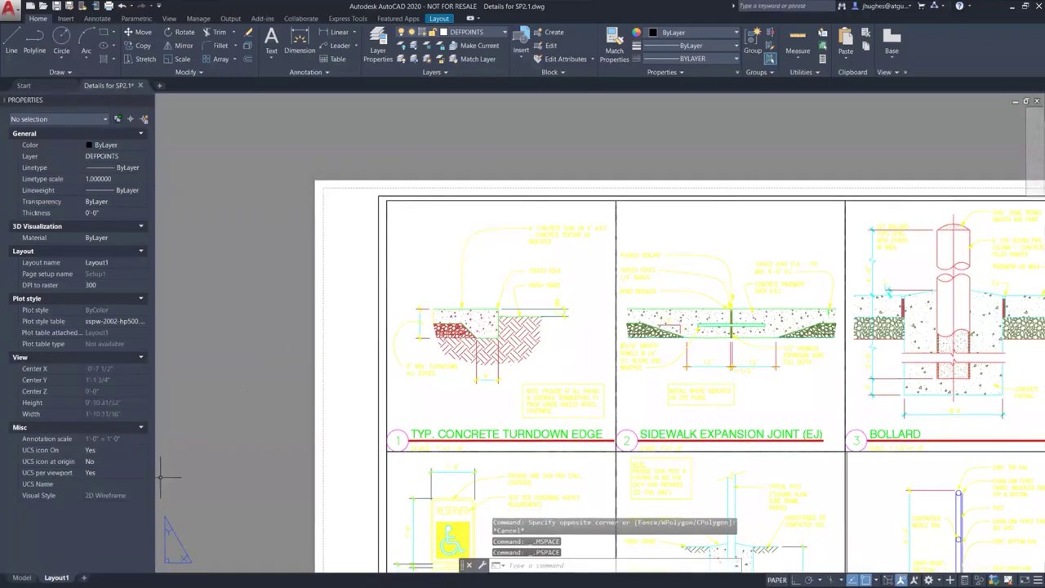
scroll(356, 290, down, 8)
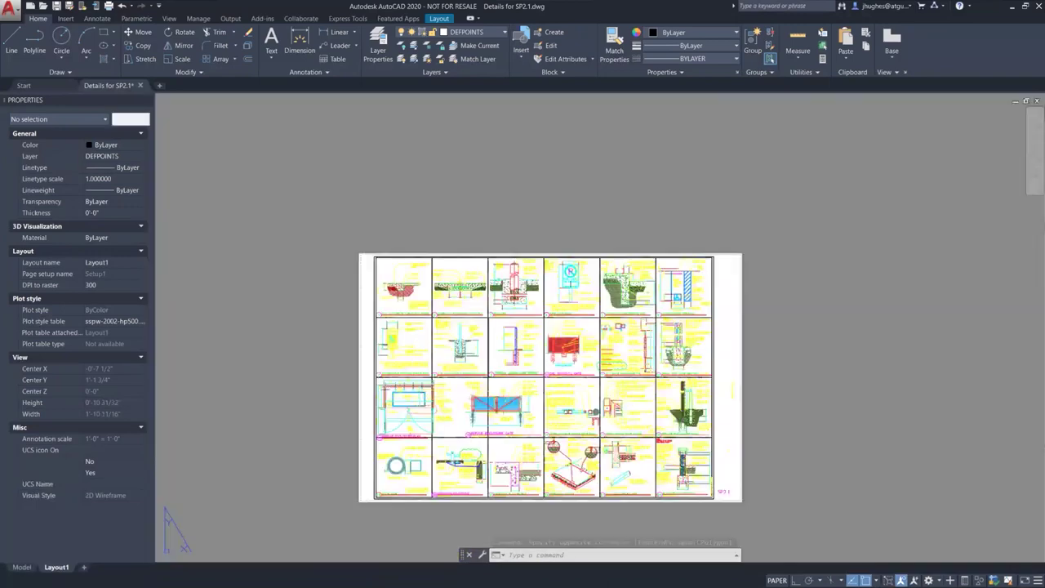
scroll(437, 337, up, 3)
key(ctrl+Page_Up)
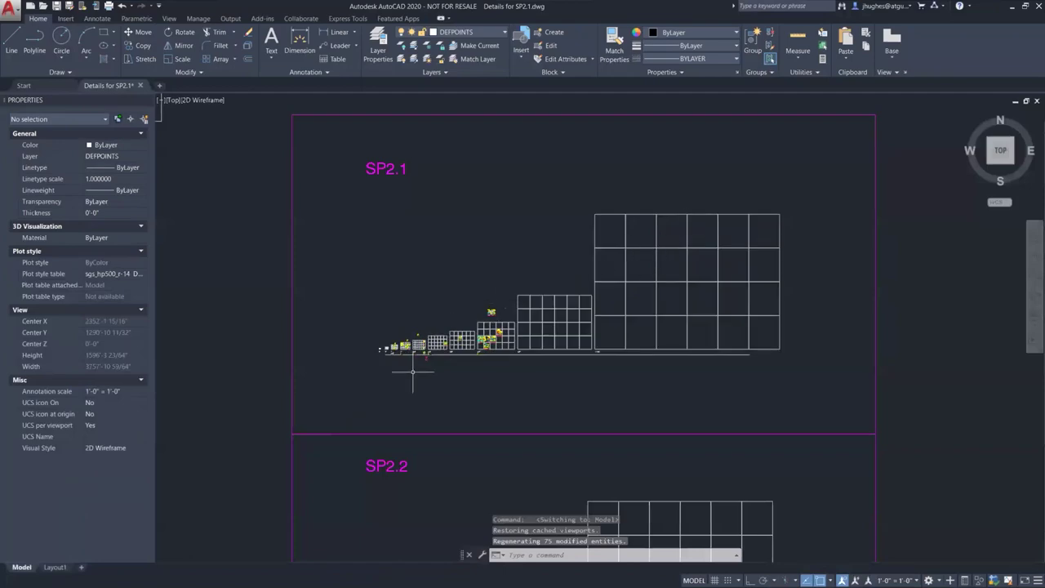
Step: Pan to the housekeeping pad detail in model space and window-select all of it
scroll(411, 372, up, 5)
middle_drag(392, 350, 562, 472)
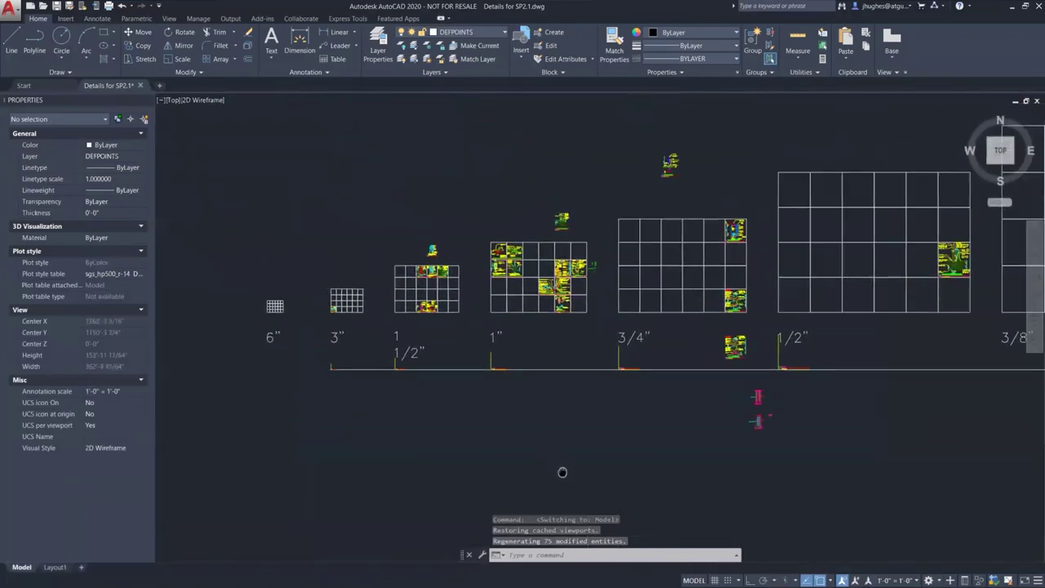
scroll(433, 262, up, 5)
scroll(433, 261, up, 6)
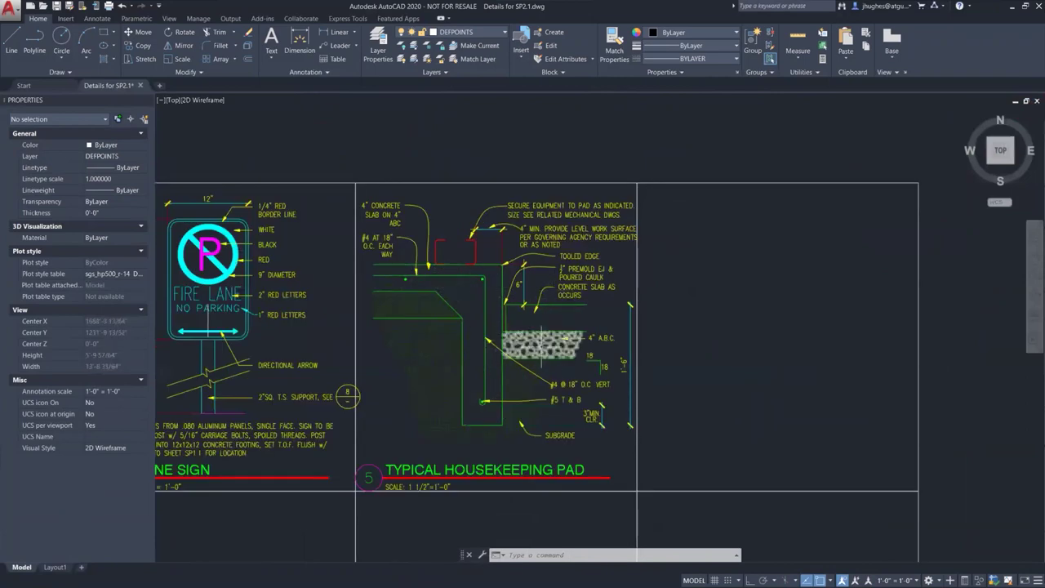
middle_drag(433, 261, 471, 248)
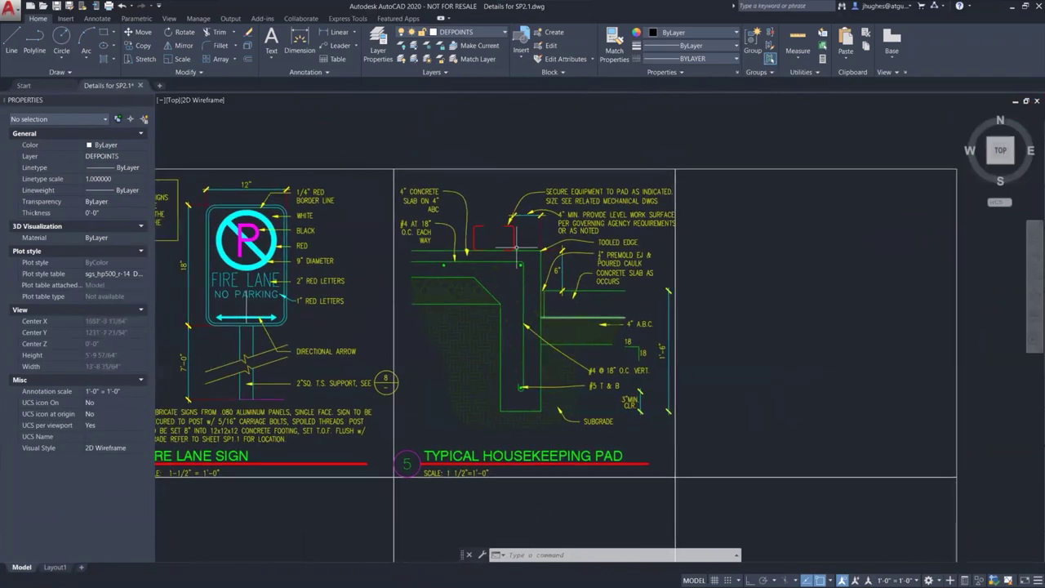
click(374, 145)
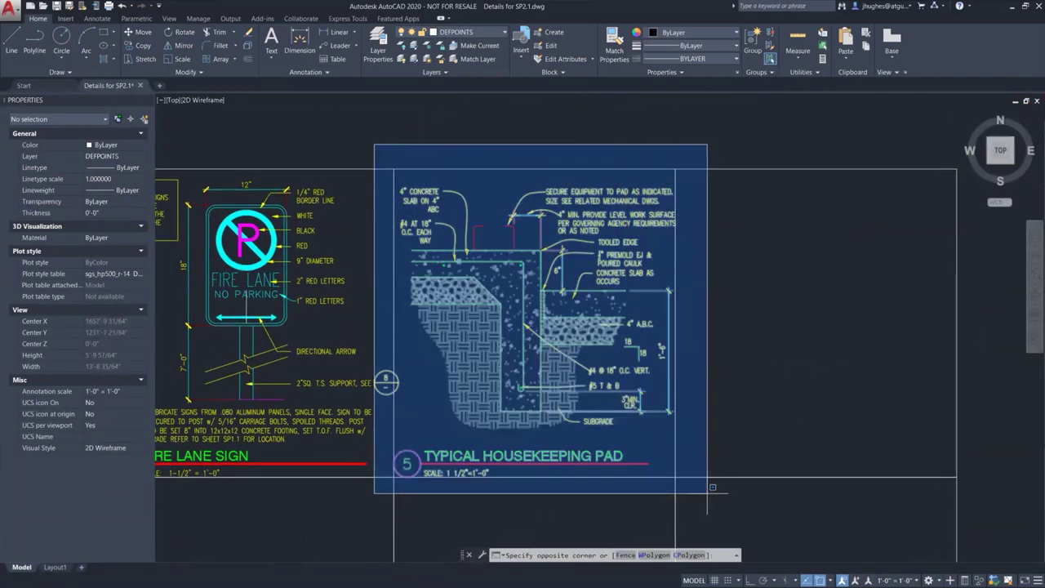
click(707, 493)
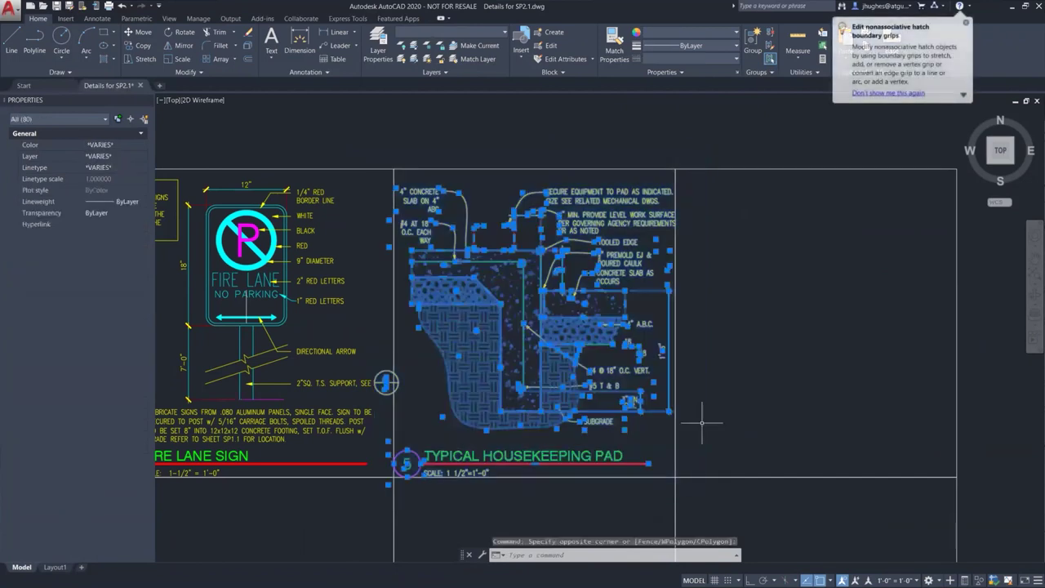
Step: Run WBLOCK on the selection, cancel the Write Block dialog, and return to Layout1
text(wblock)
key(Return)
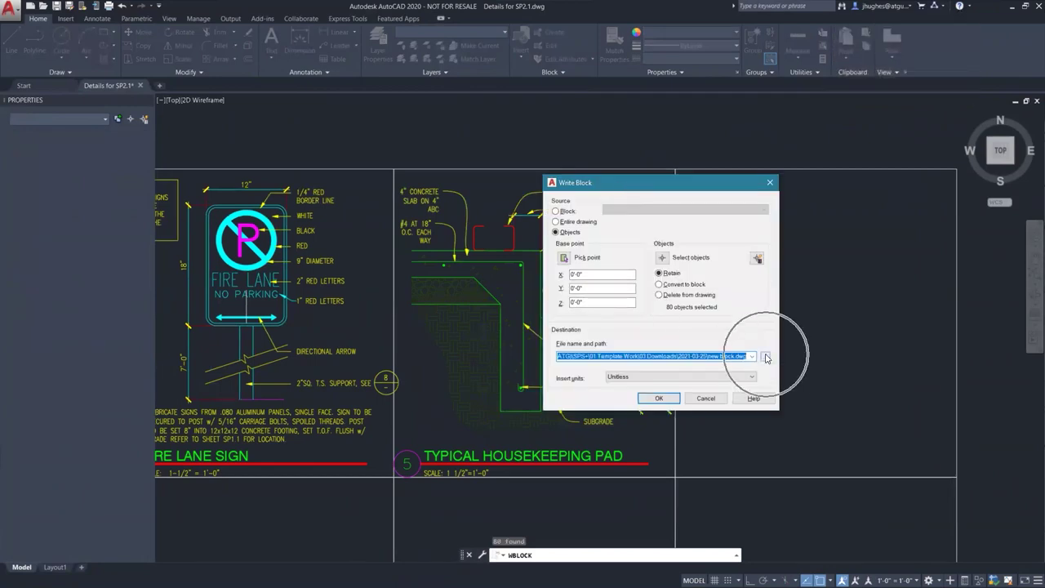
click(770, 182)
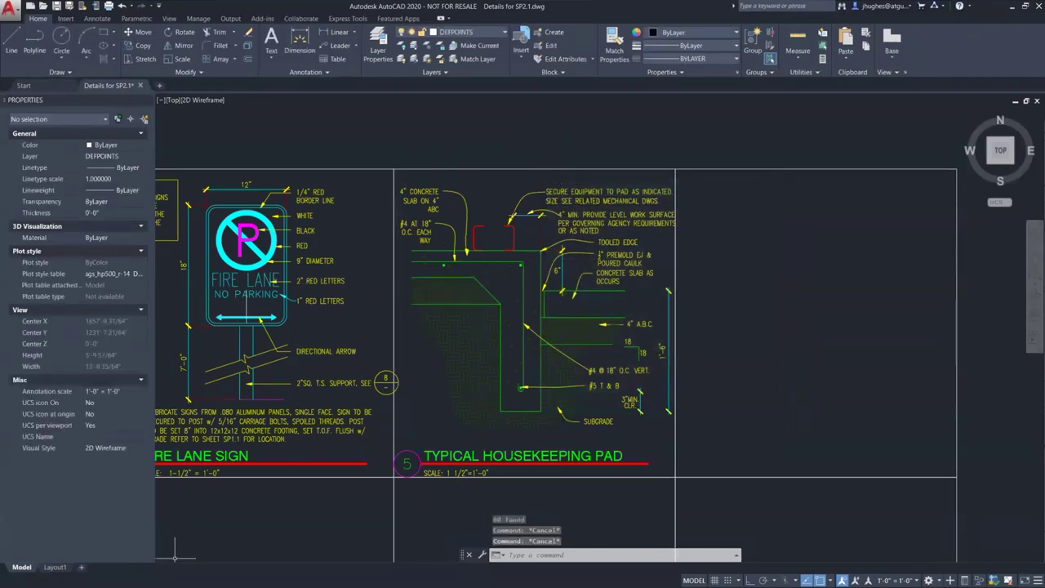
click(54, 566)
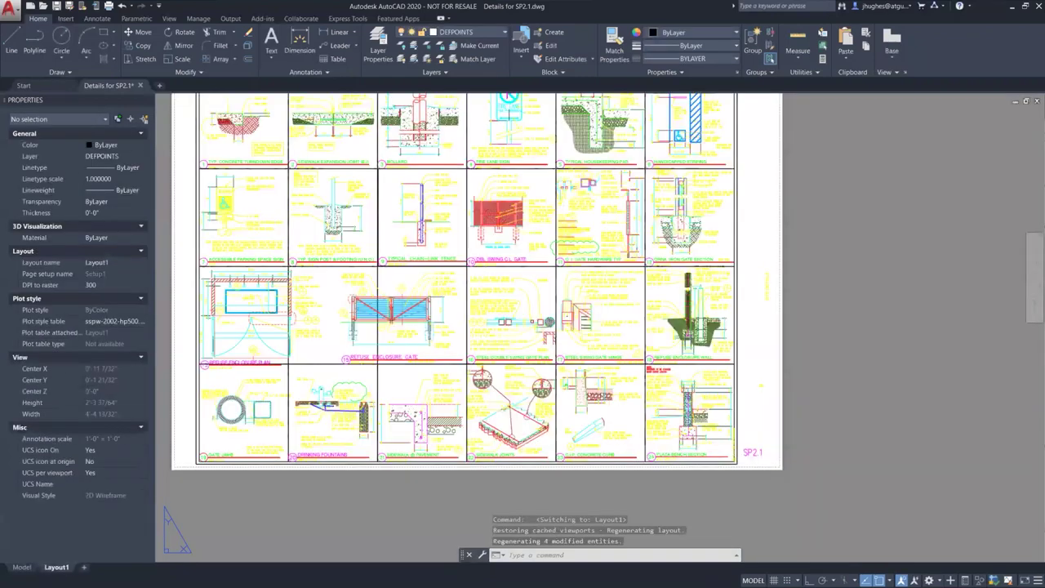
scroll(408, 233, up, 3)
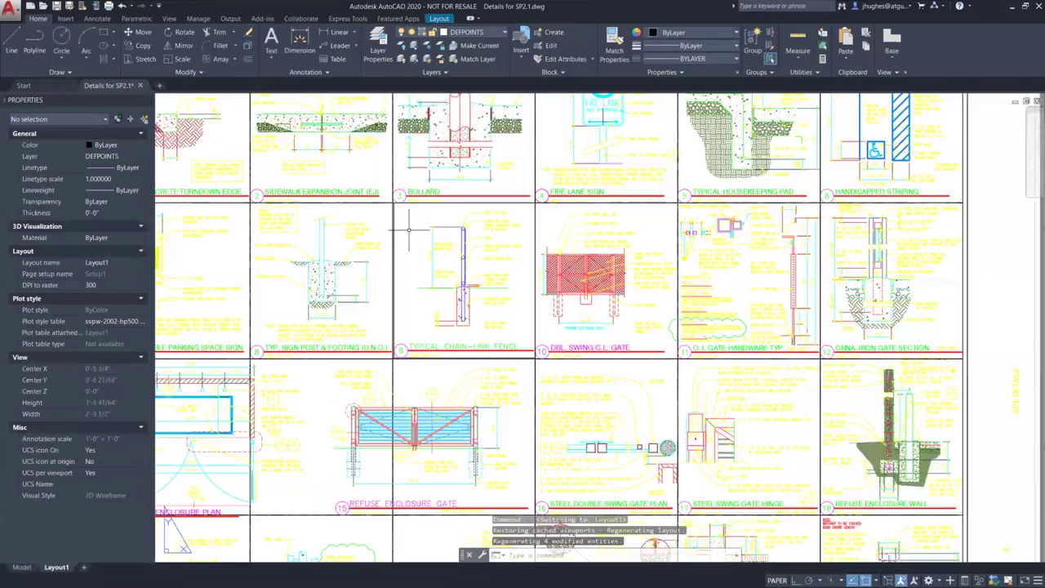
scroll(493, 274, down, 3)
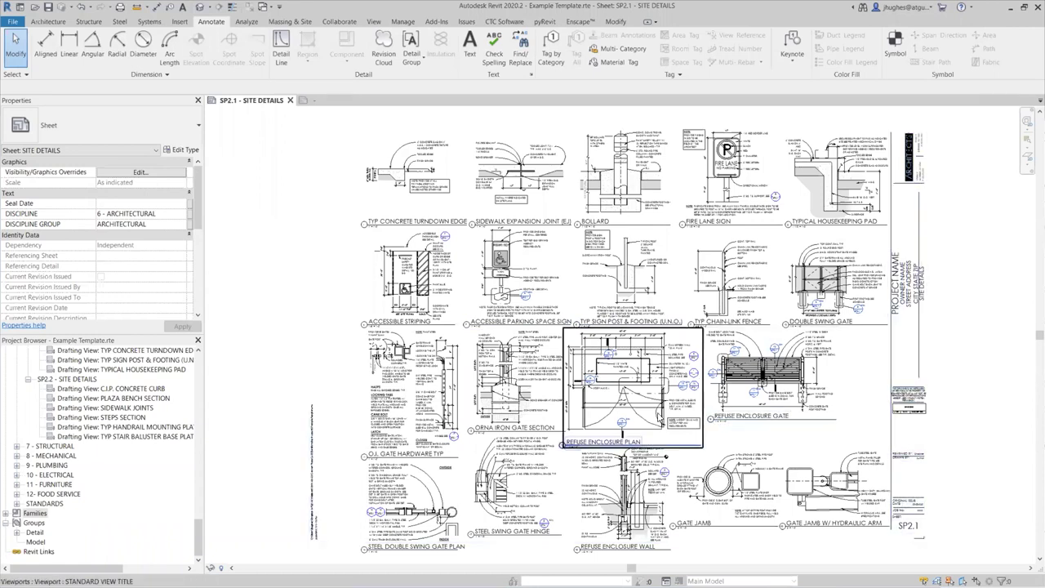
Step: Zoom and pan across sheet SP2.1's top-row details, briefly selecting the Refuse Enclosure Gate viewport
scroll(662, 417, up, 1)
scroll(657, 411, up, 3)
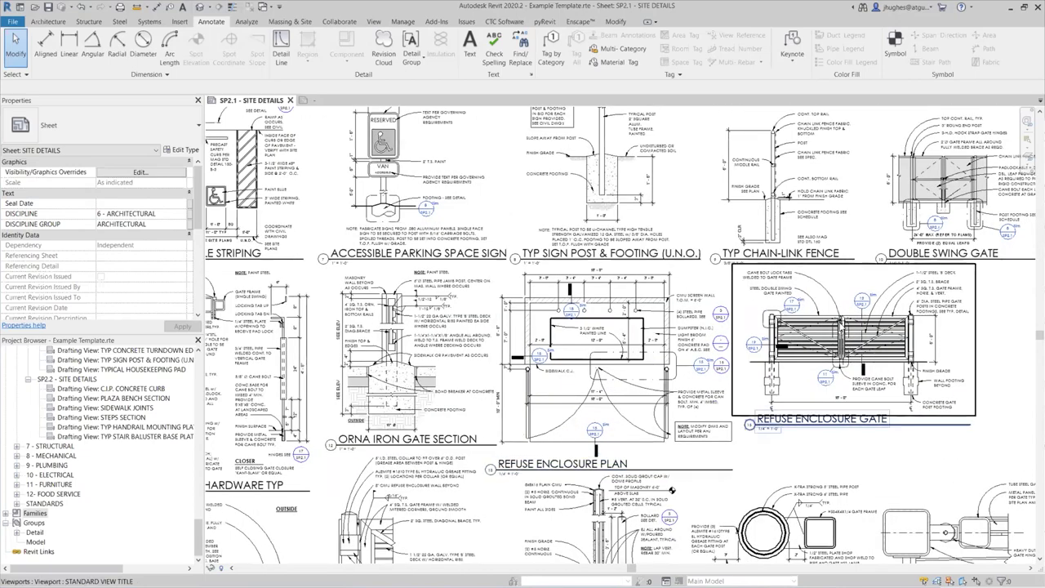
scroll(841, 343, up, 2)
click(781, 302)
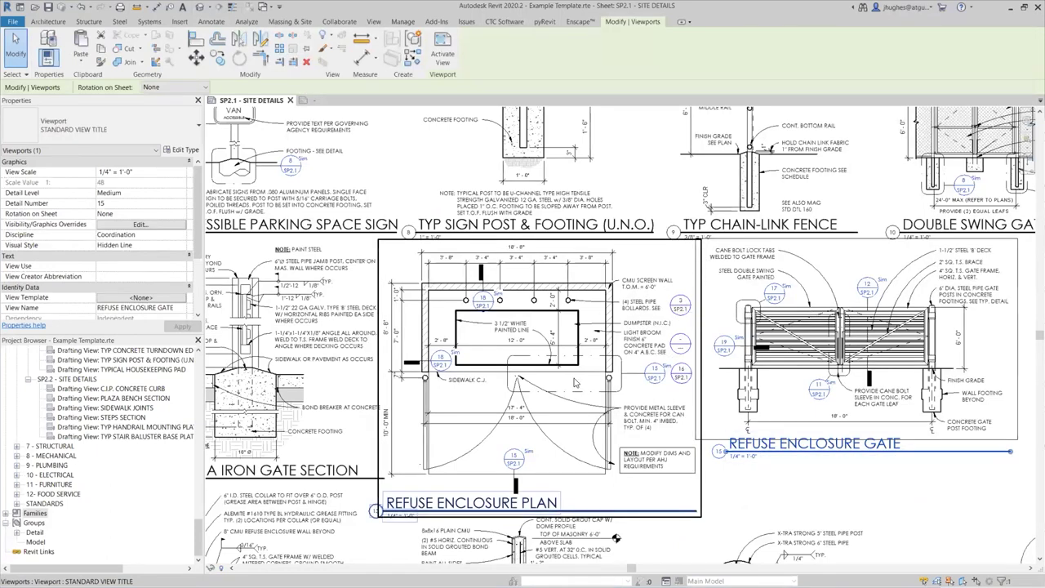
scroll(681, 346, up, 8)
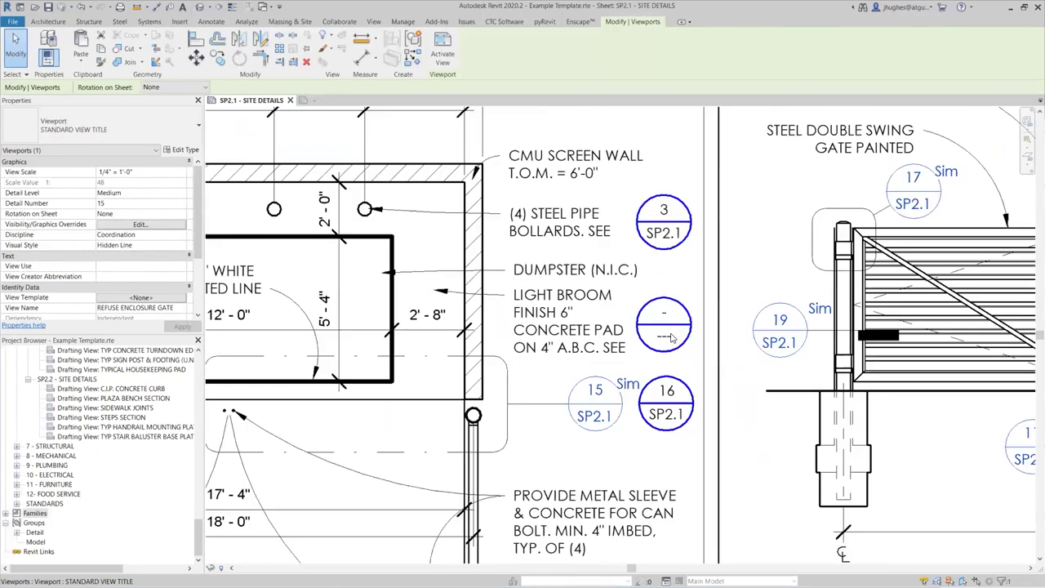
scroll(669, 336, down, 8)
scroll(670, 336, down, 3)
middle_drag(670, 337, 738, 429)
middle_drag(384, 315, 400, 317)
scroll(400, 317, up, 4)
scroll(489, 342, up, 1)
scroll(594, 303, down, 2)
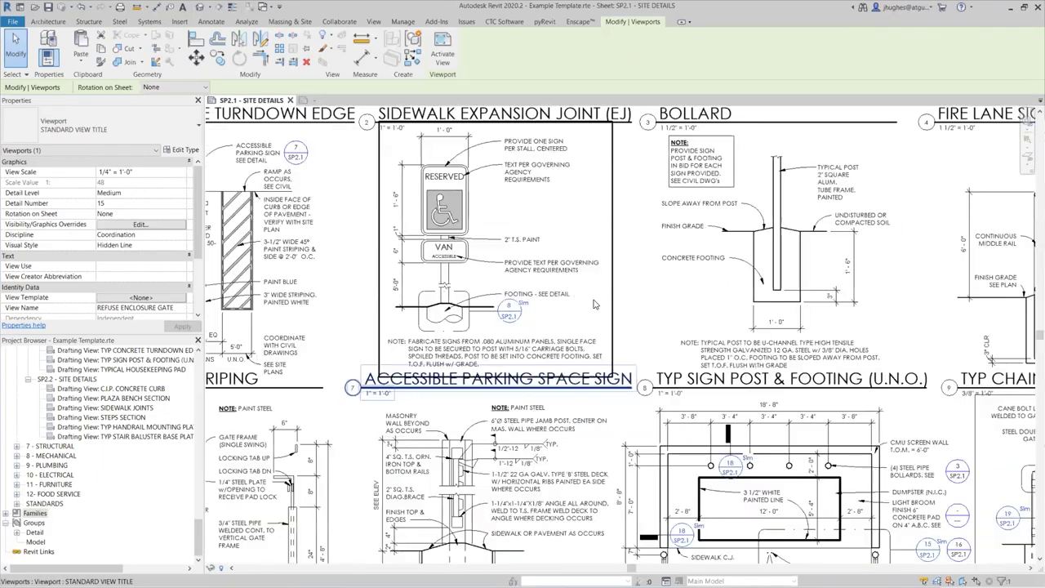
scroll(594, 304, down, 2)
Step: Pan down to the lower details until the Sidewalk Expansion Joint detail and its callouts fill the view
middle_drag(632, 290, 567, 367)
scroll(457, 342, down, 2)
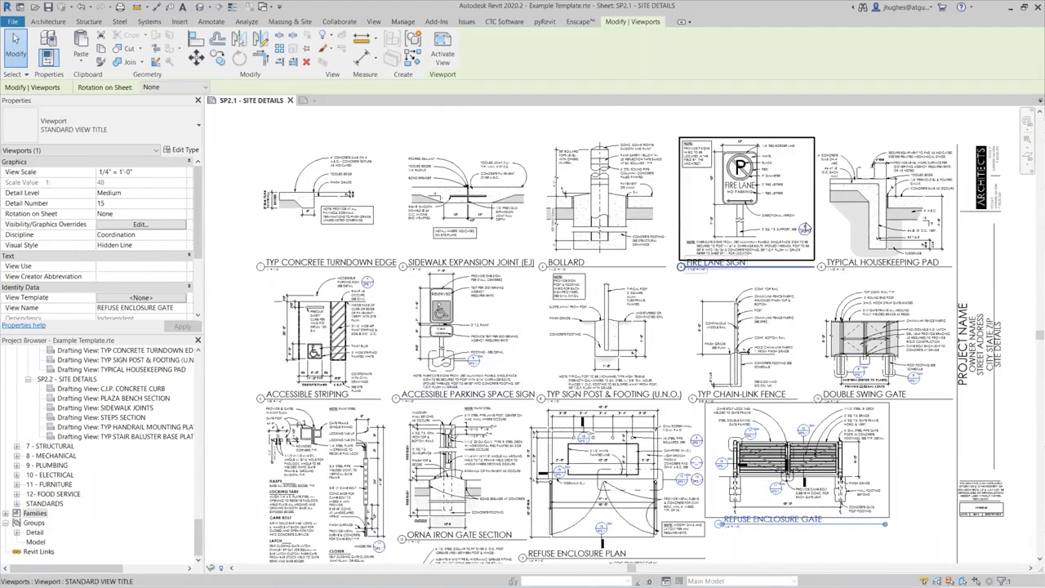
scroll(804, 251, up, 3)
scroll(804, 251, down, 2)
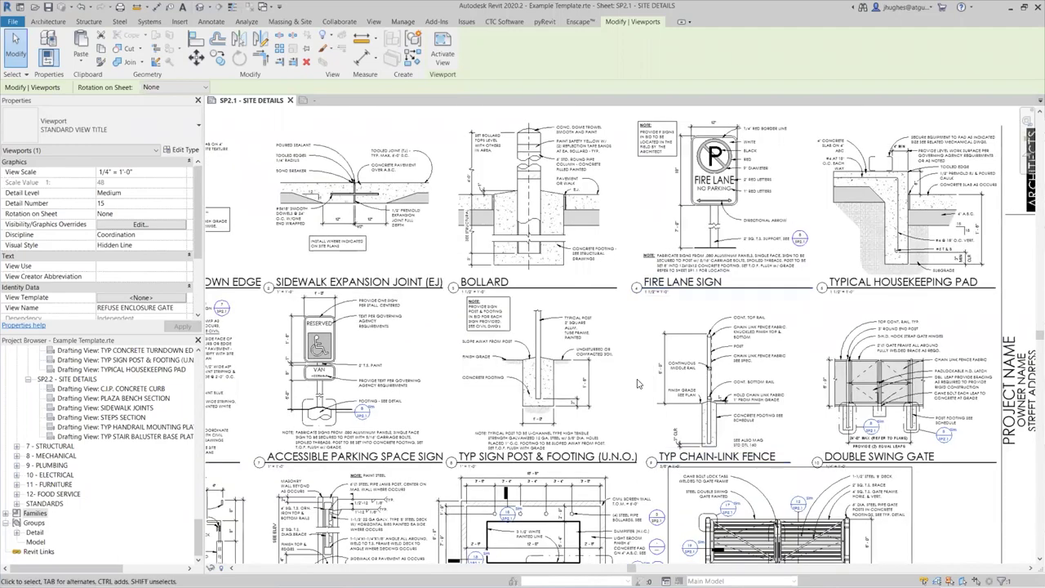
scroll(645, 356, down, 2)
middle_drag(645, 357, 682, 233)
scroll(681, 233, down, 2)
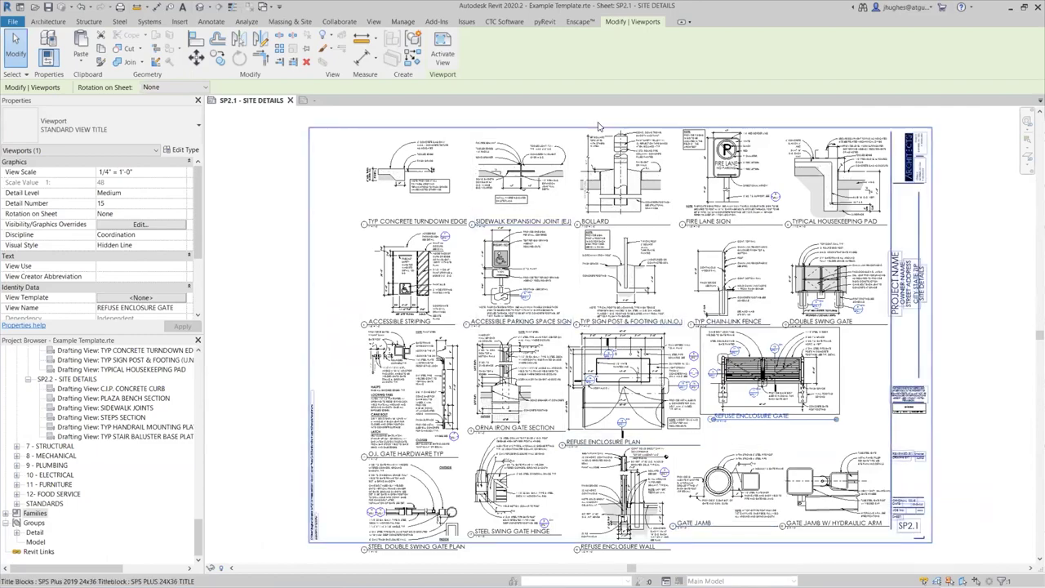
scroll(591, 142, up, 4)
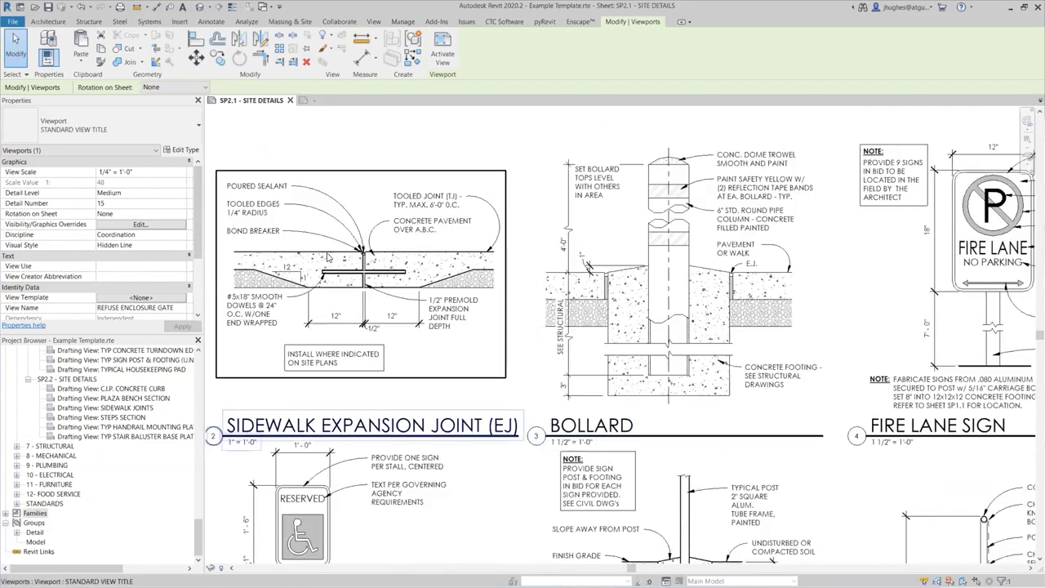
scroll(331, 257, up, 2)
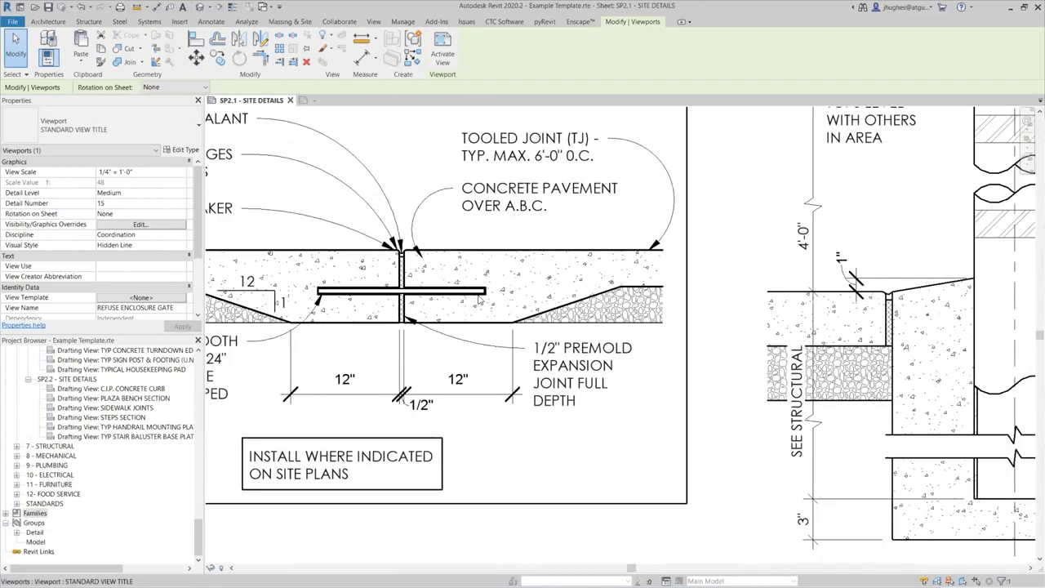
middle_drag(639, 346, 771, 376)
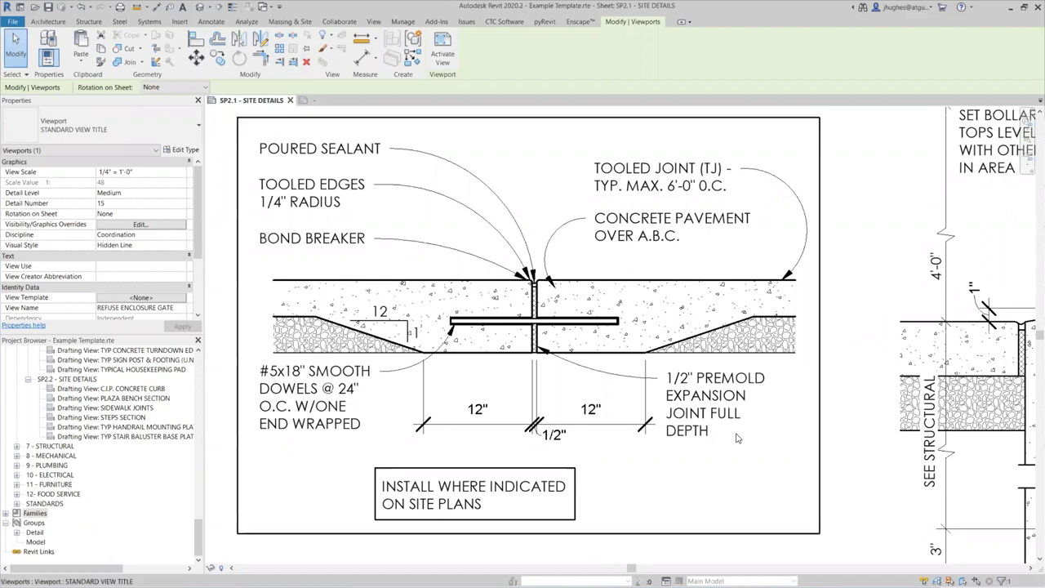
Step: Activate the Sidewalk Expansion Joint viewport and inspect the 1/2" PREMOLD EXPANSION JOINT note
click(762, 415)
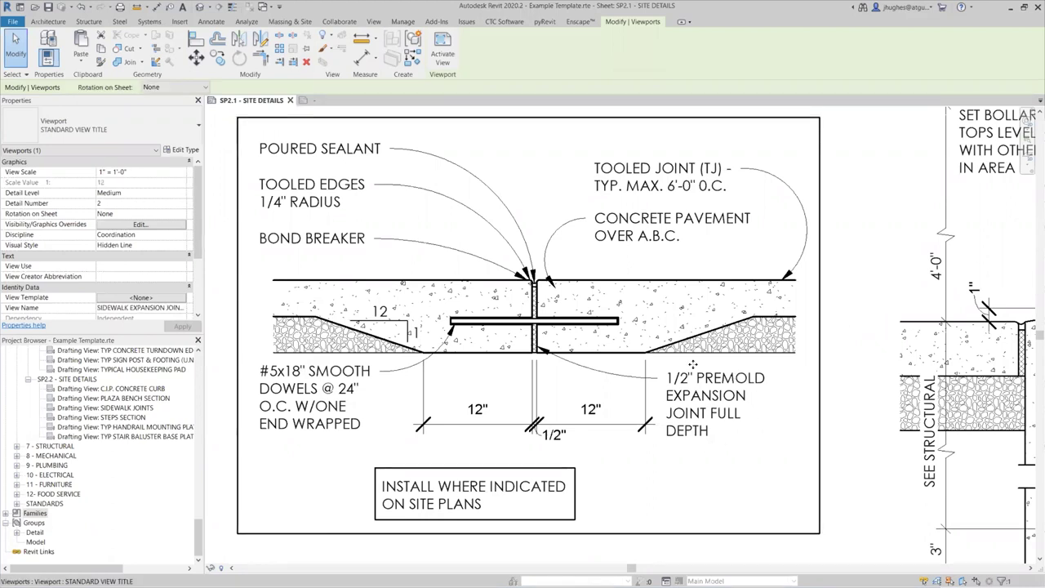
double_click(662, 384)
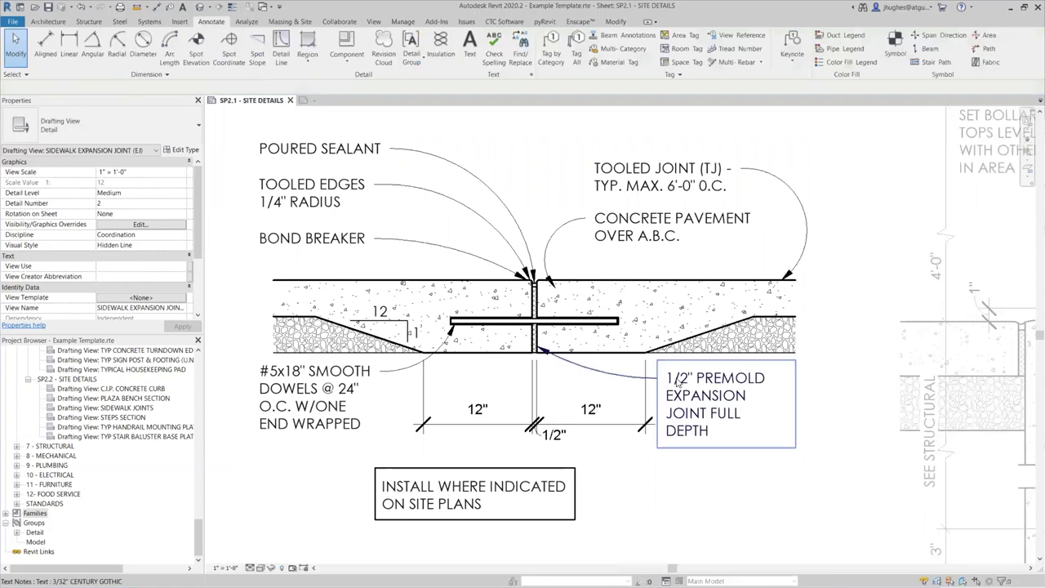
click(663, 384)
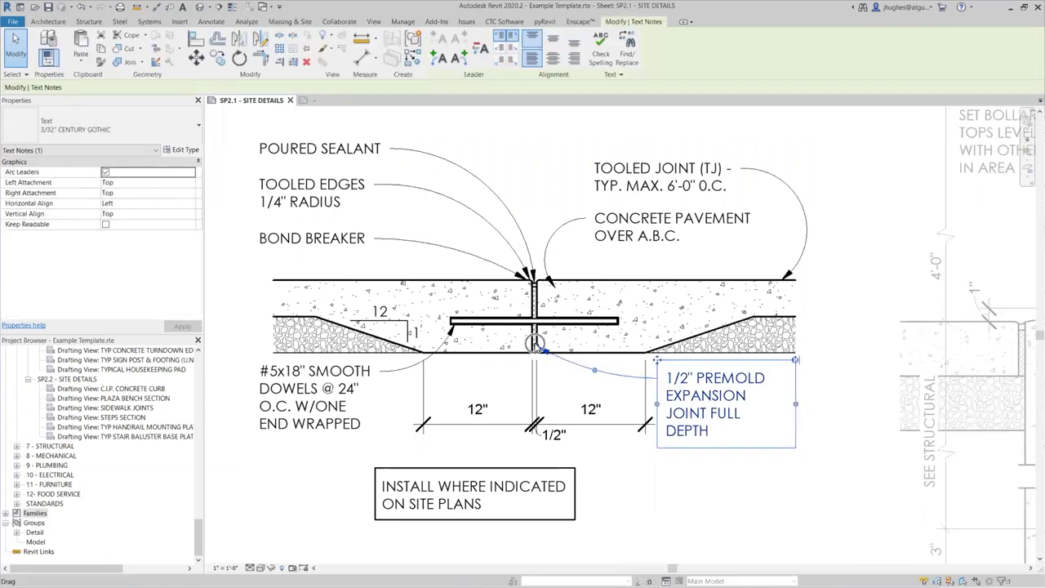
mouse_move(657, 362)
mouse_down()
mouse_move(715, 427)
mouse_move(687, 365)
mouse_move(657, 361)
mouse_up()
key(Escape)
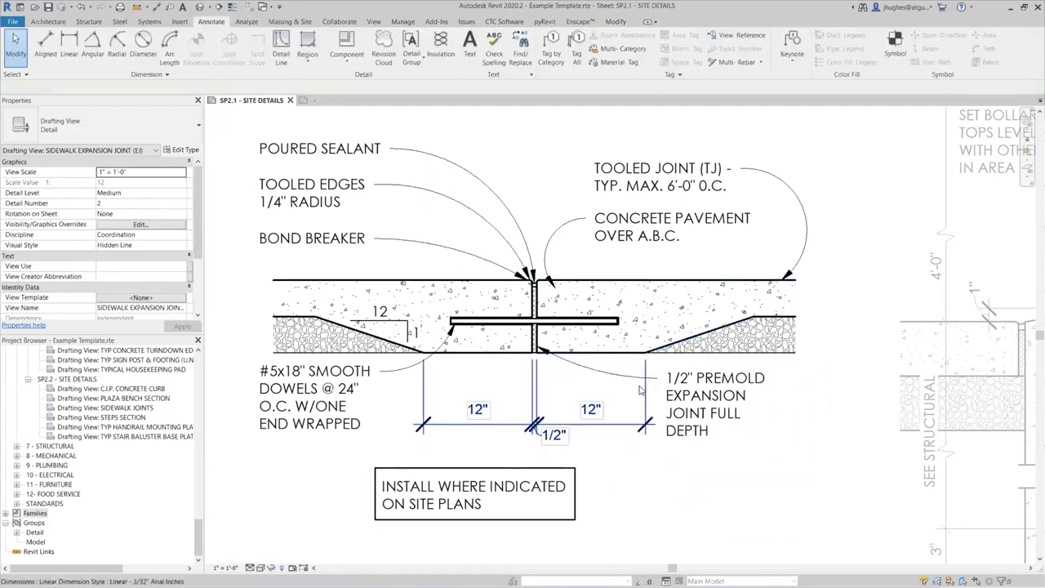
Step: Select the concrete and gravel fill regions, then enter and finish Edit Boundary without changes
scroll(679, 322, up, 2)
click(719, 315)
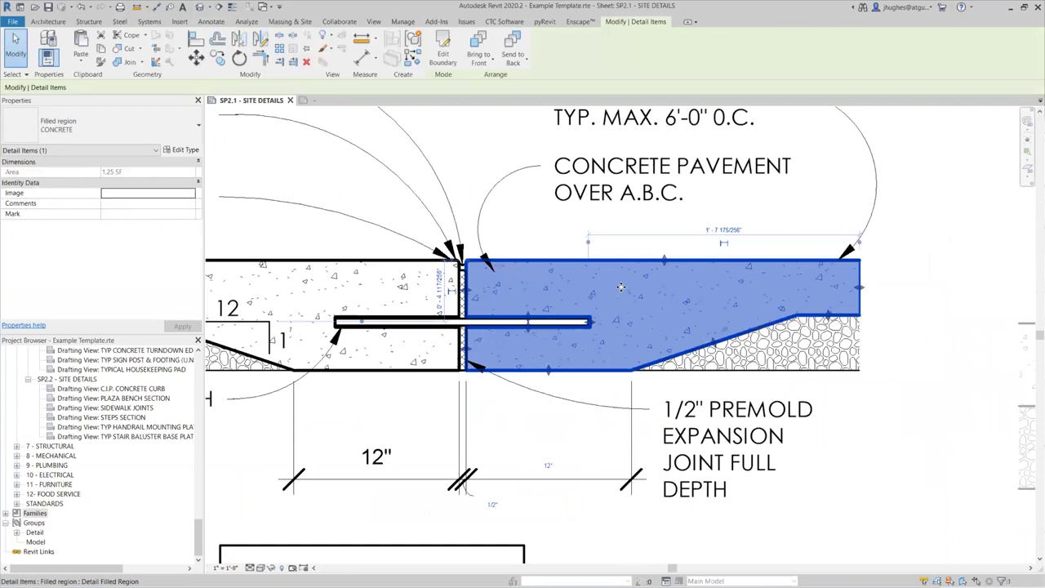
click(775, 335)
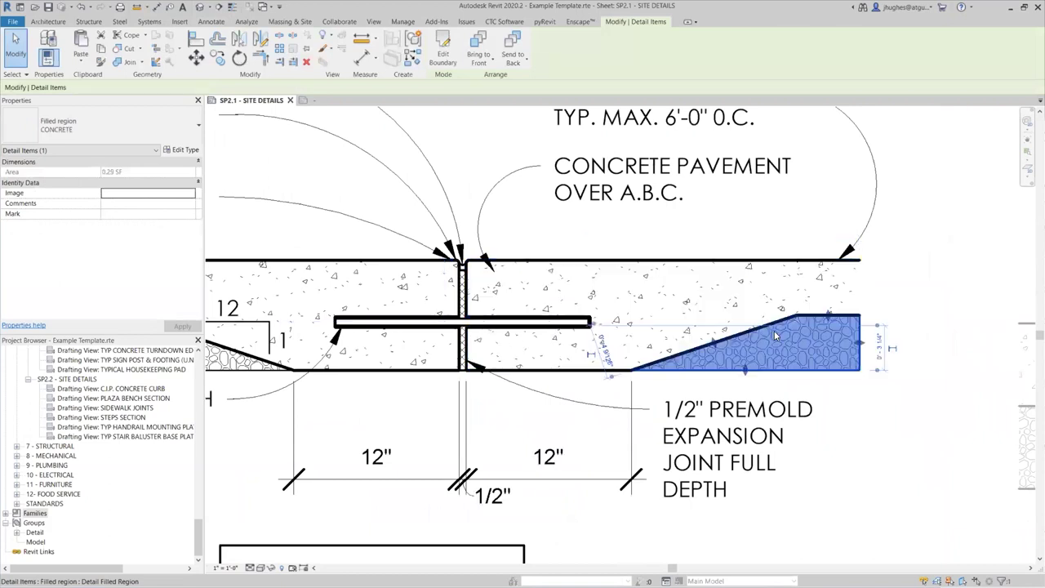
click(650, 281)
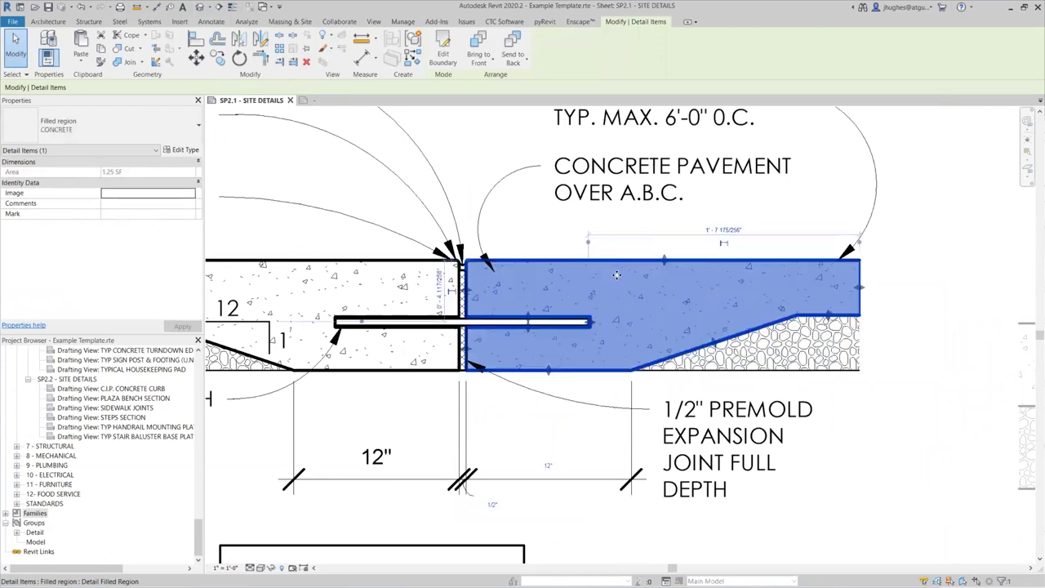
click(442, 50)
mouse_move(426, 211)
mouse_down()
mouse_move(489, 300)
mouse_move(881, 396)
mouse_move(898, 423)
mouse_up()
click(907, 377)
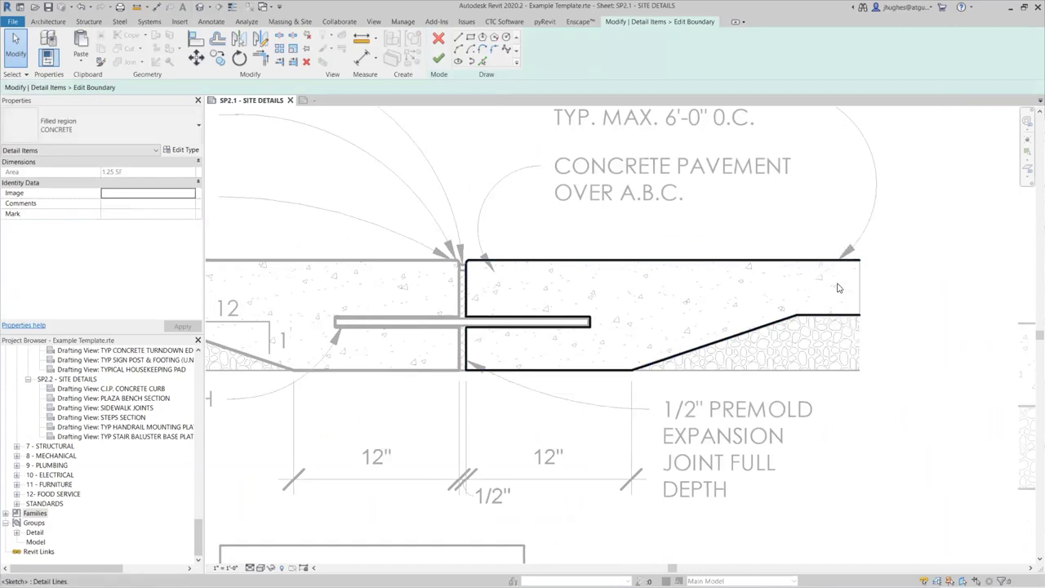
click(438, 58)
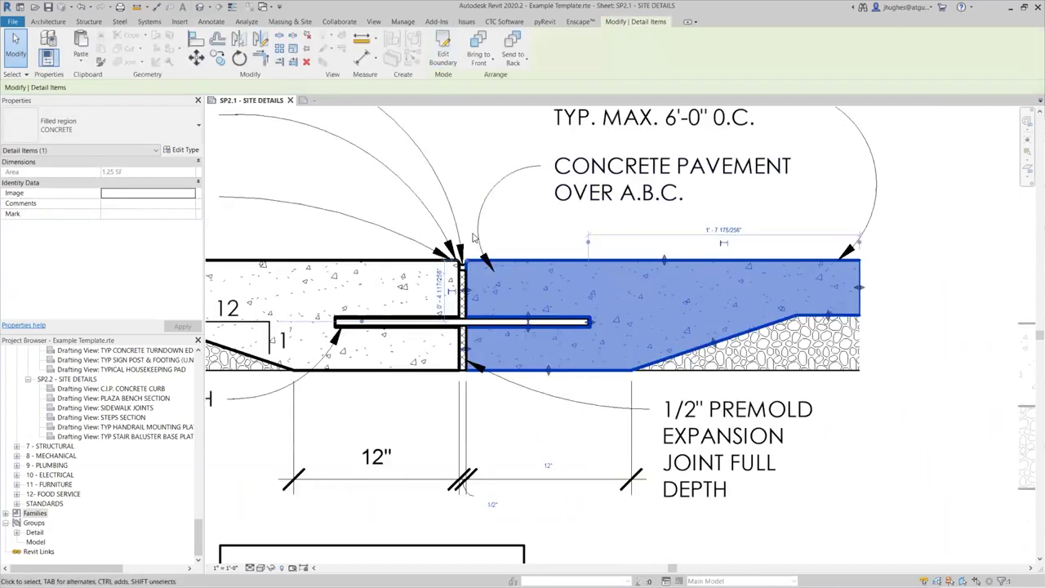
key(Escape)
Step: Recentre on the expansion joint and inspect its crosshatched joint fill region, then clear the selection
middle_drag(588, 329, 667, 329)
scroll(637, 323, down, 1)
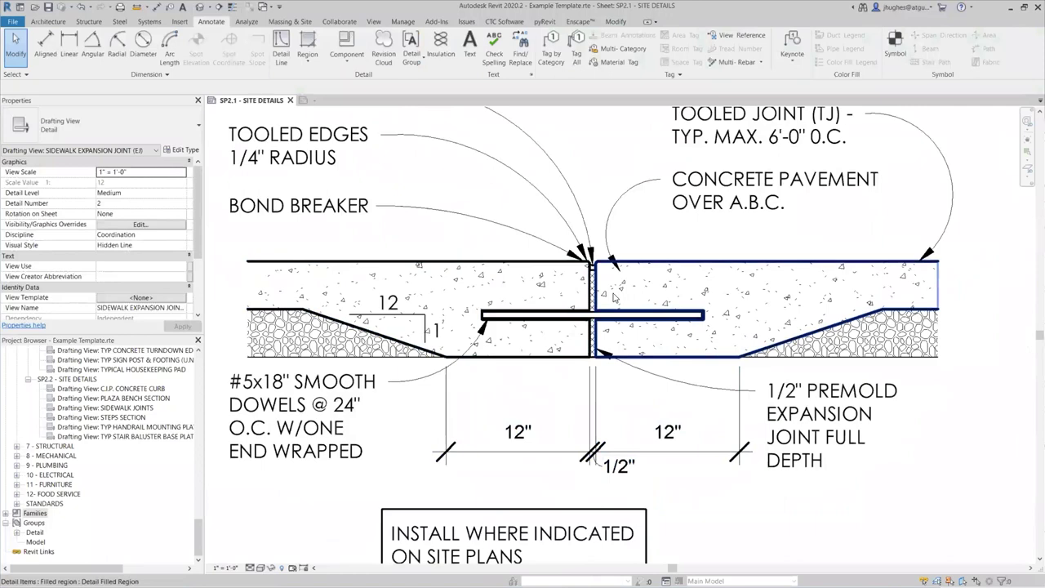
scroll(614, 299, down, 2)
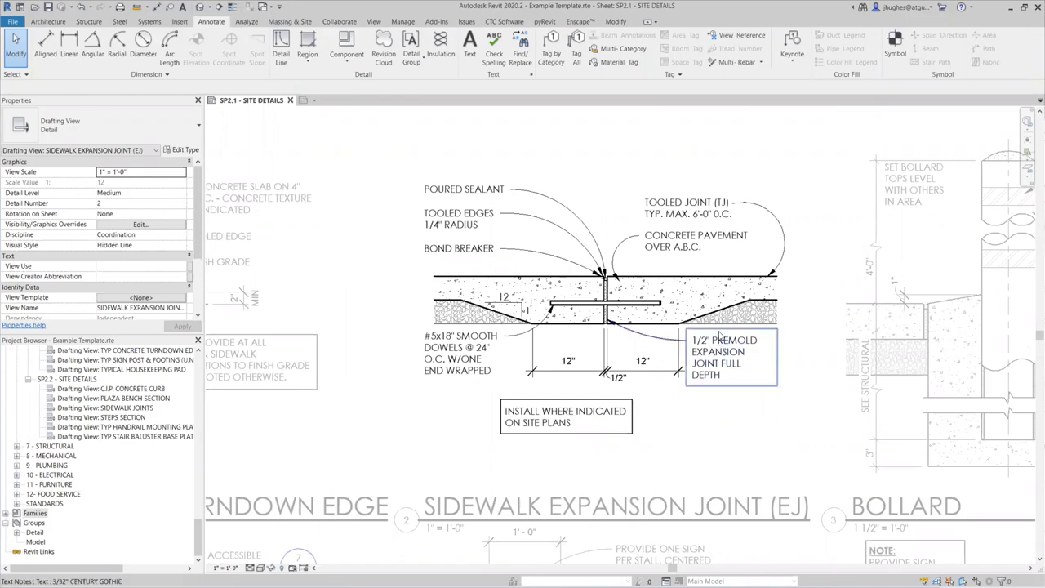
scroll(685, 315, up, 3)
middle_drag(707, 338, 705, 347)
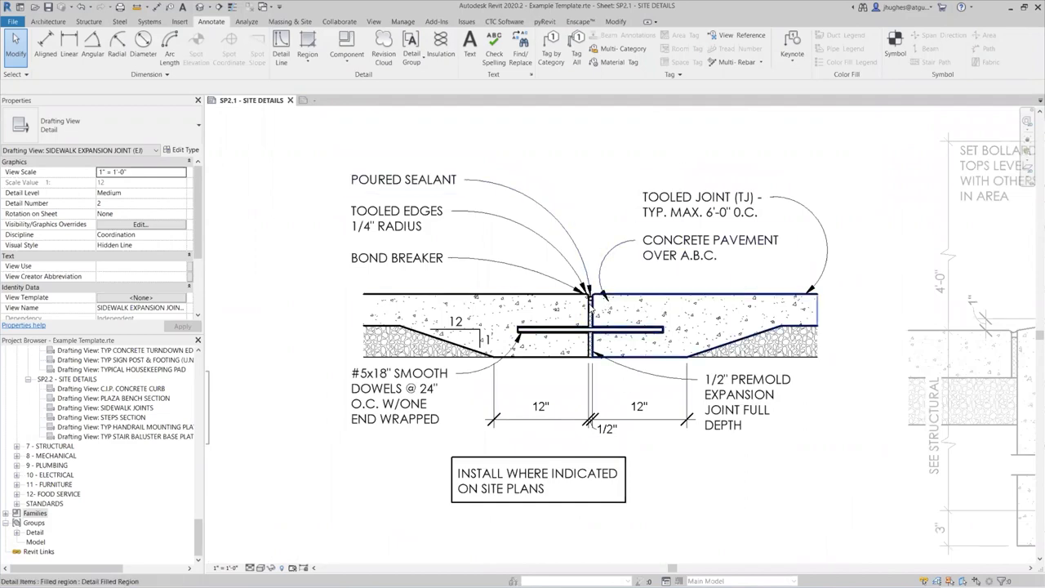
scroll(590, 305, up, 3)
scroll(593, 303, up, 2)
scroll(593, 305, down, 1)
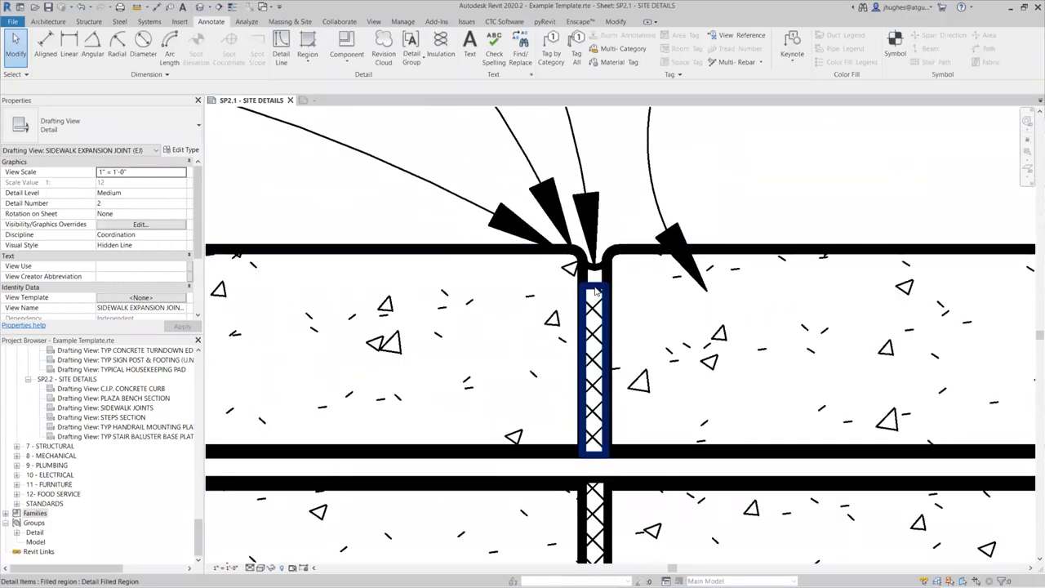
click(593, 306)
scroll(593, 309, down, 3)
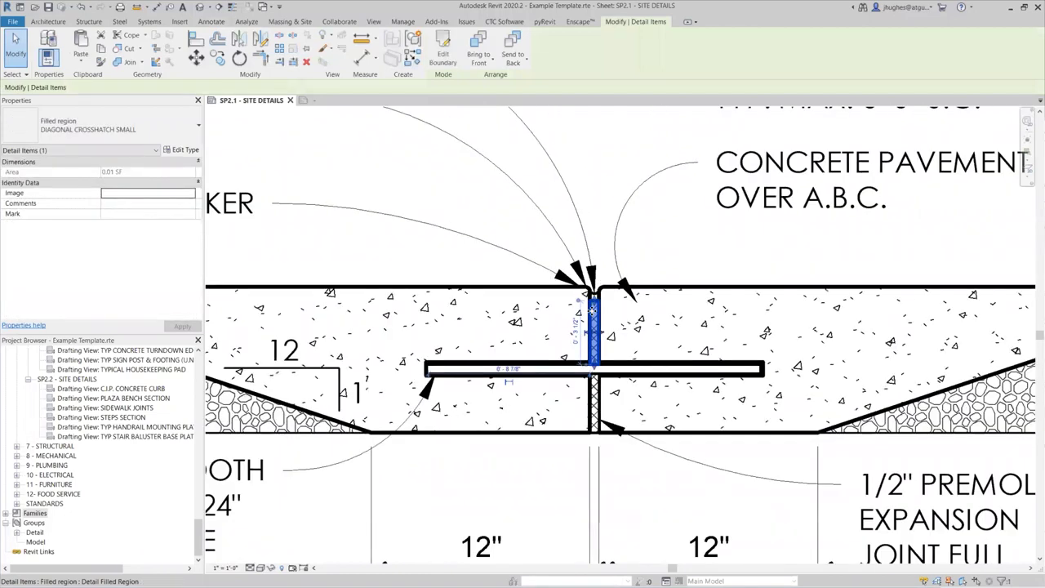
scroll(594, 309, down, 2)
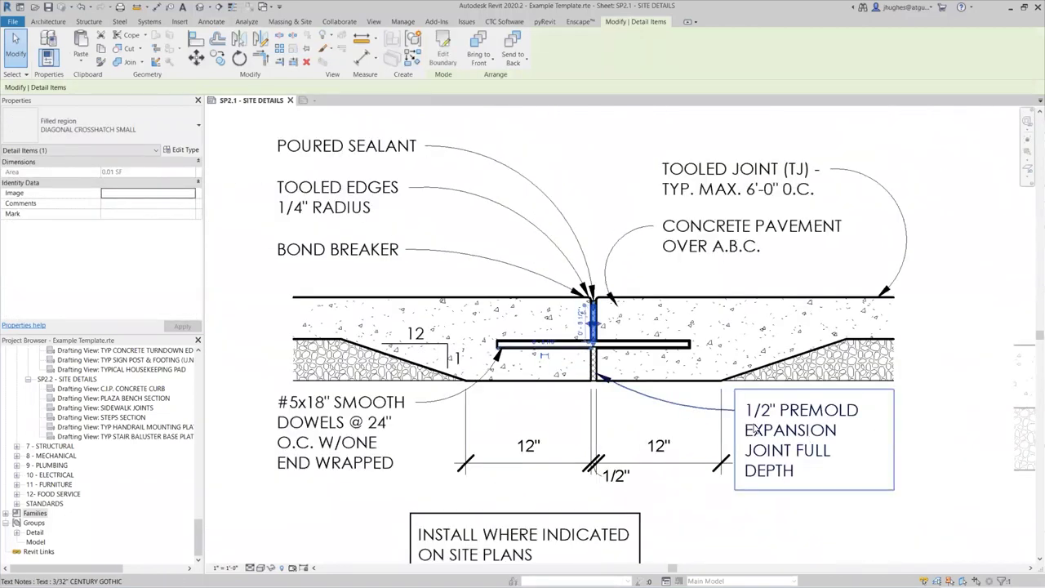
middle_drag(704, 391, 408, 326)
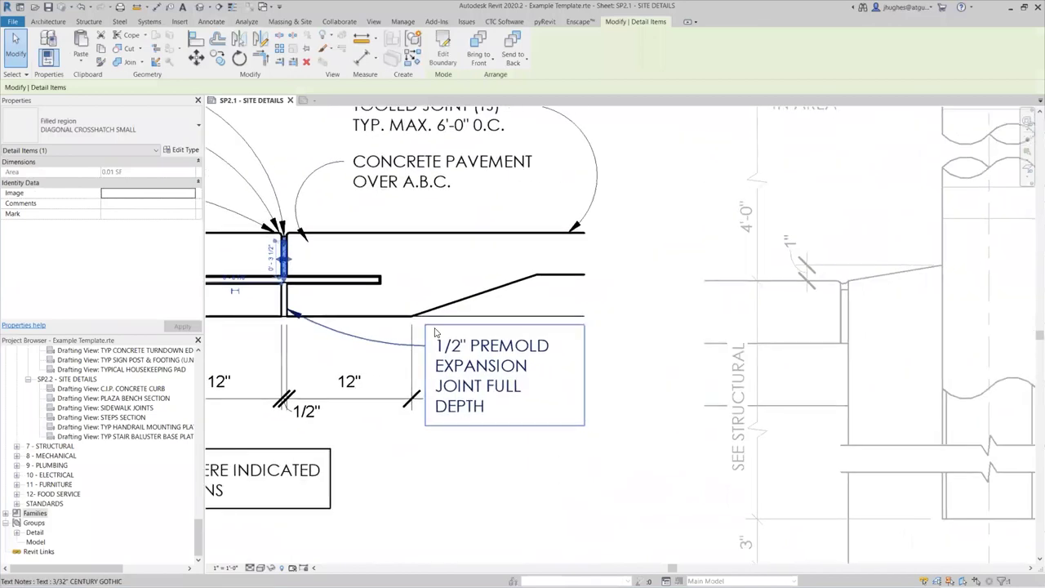
scroll(412, 326, down, 2)
click(585, 182)
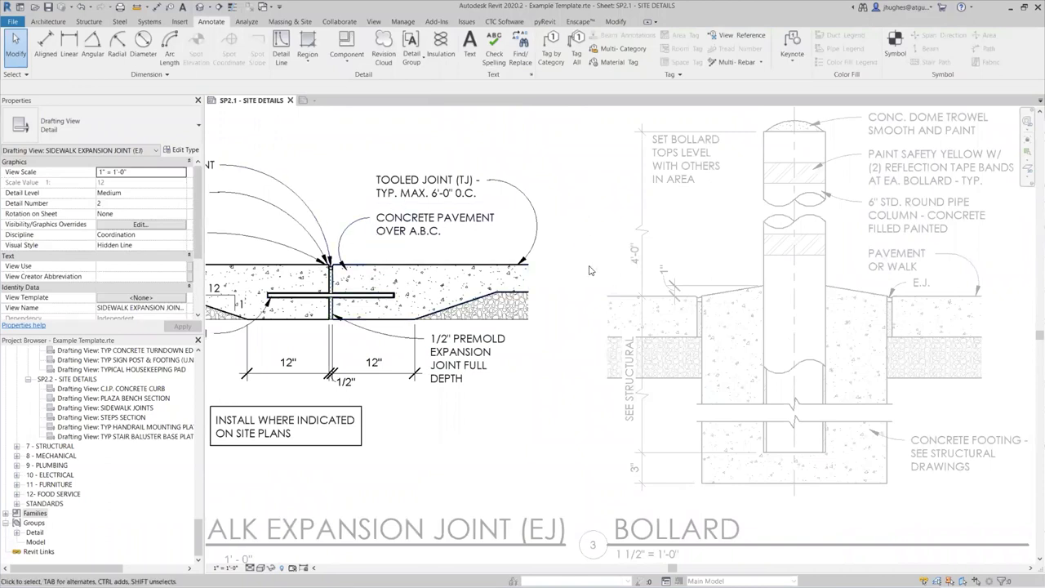
Step: Exit and reactivate the expansion joint viewport, zoom to the joint, and open the File menu
double_click(569, 190)
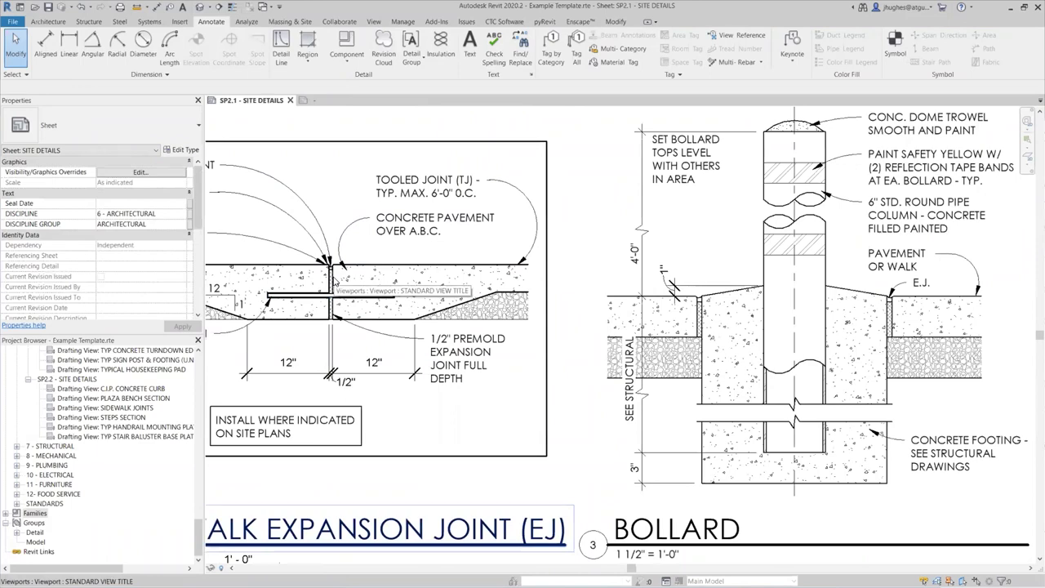
middle_drag(333, 282, 563, 335)
scroll(562, 330, up, 4)
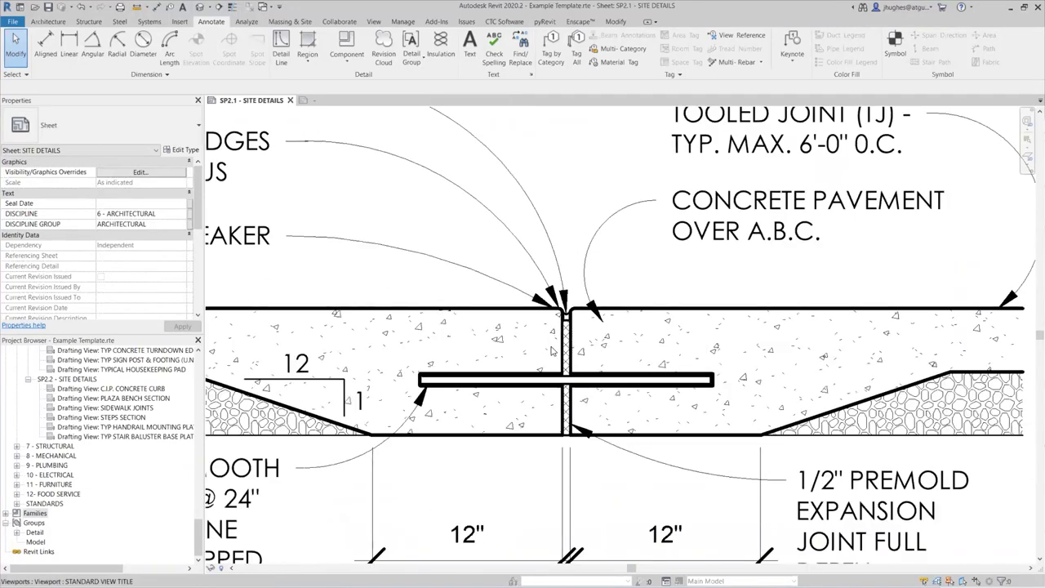
double_click(578, 347)
scroll(576, 348, down, 4)
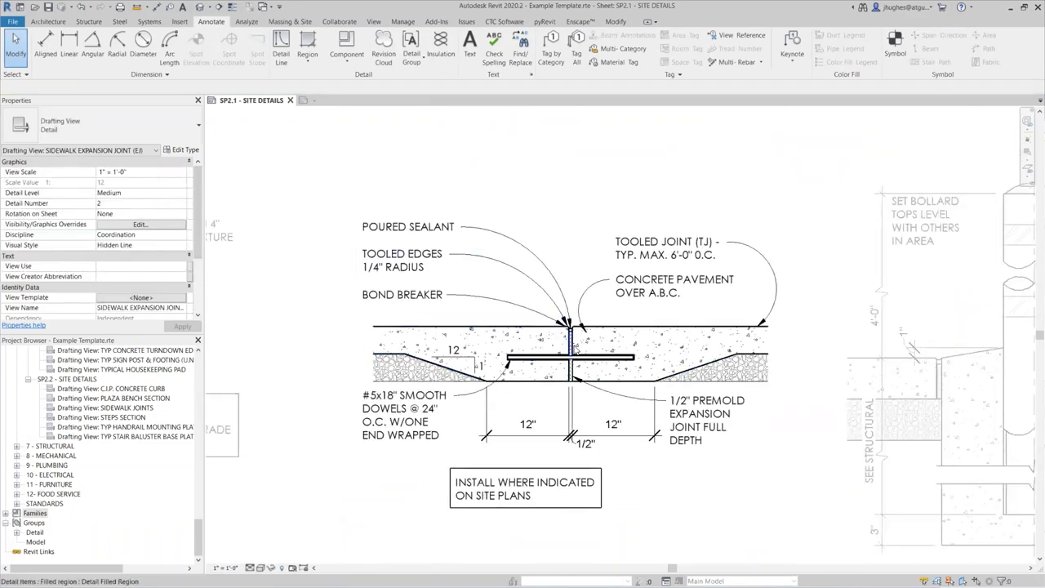
scroll(574, 349, up, 3)
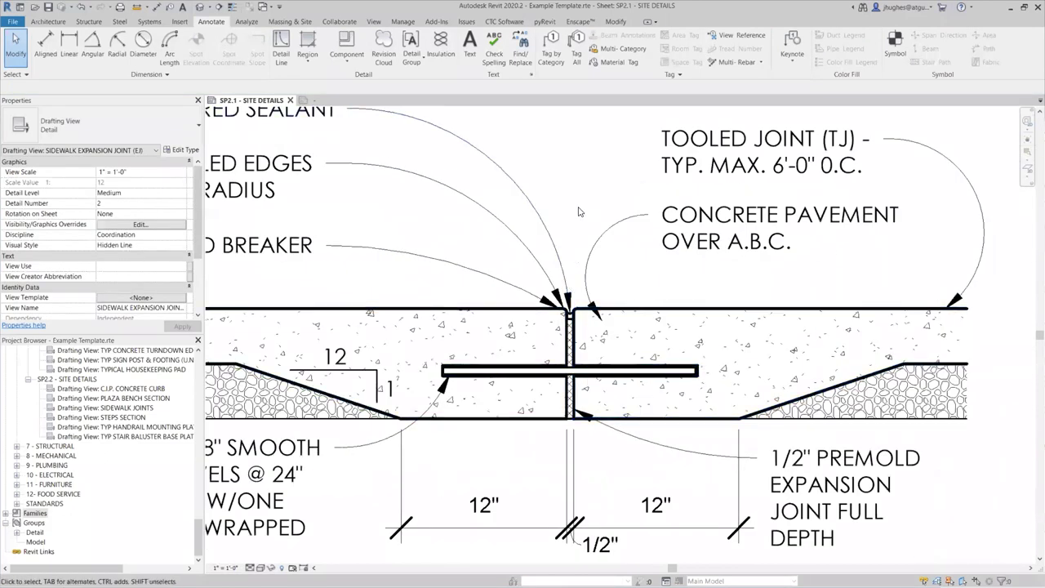
click(20, 25)
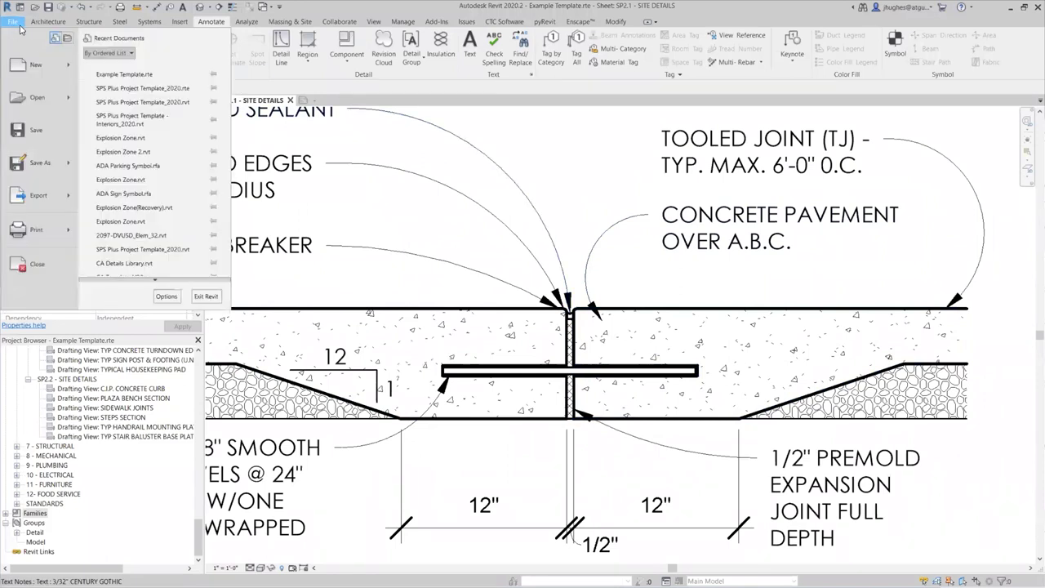
Step: Create a new family from the Detail Item.rft template
mouse_move(64, 67)
click(118, 98)
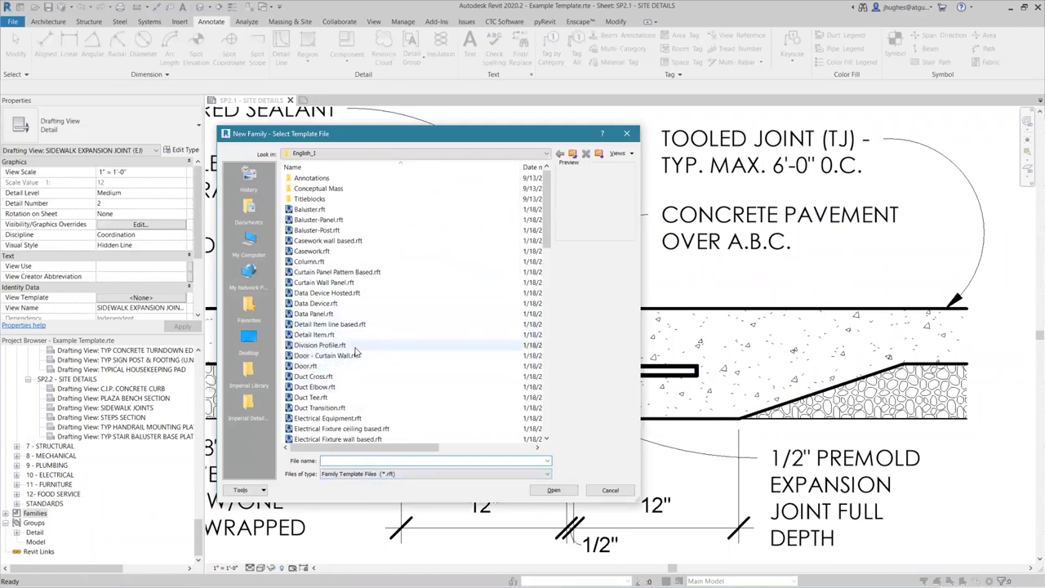
click(330, 336)
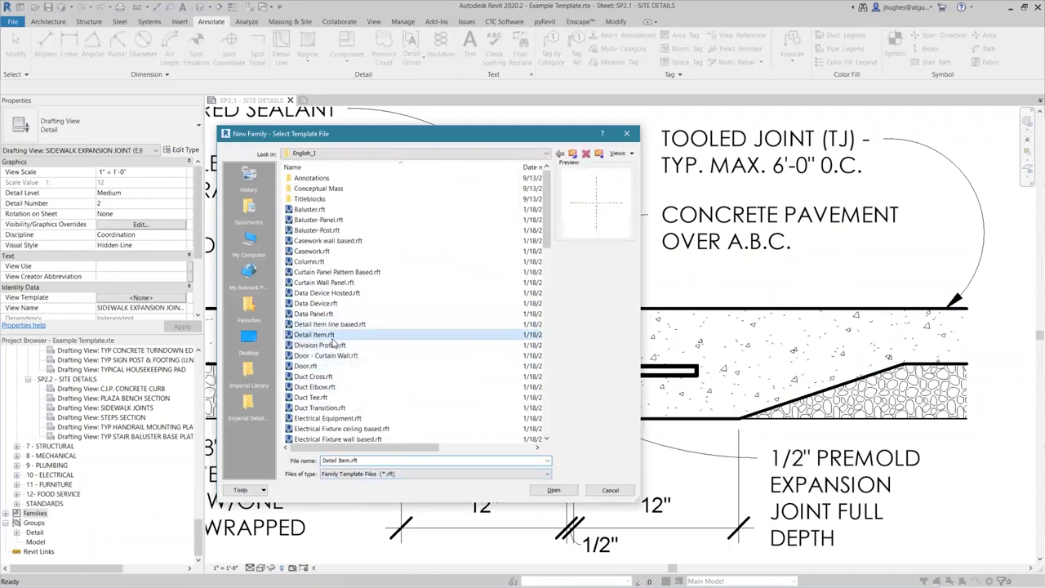
click(331, 324)
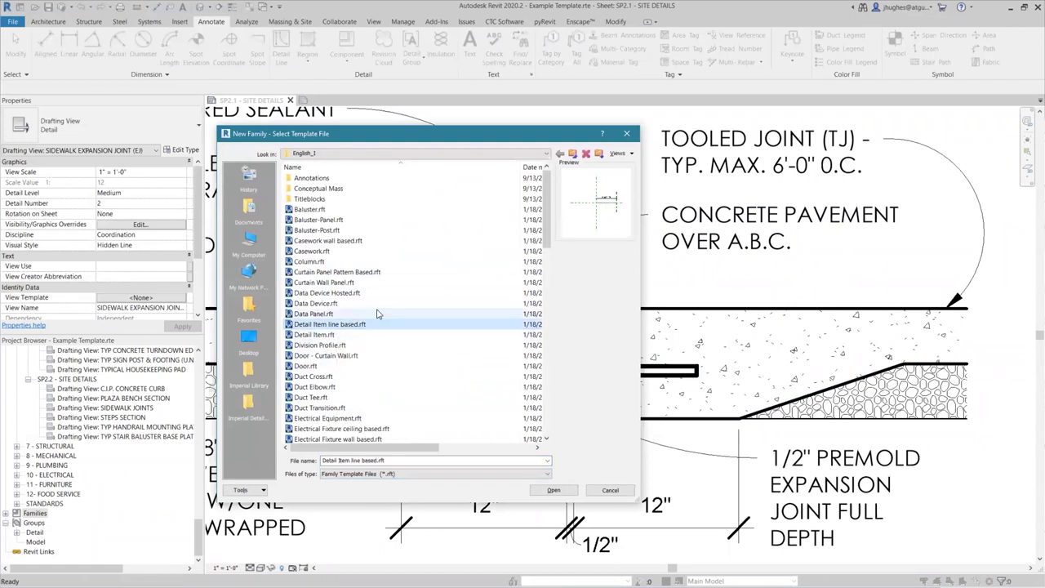
click(315, 336)
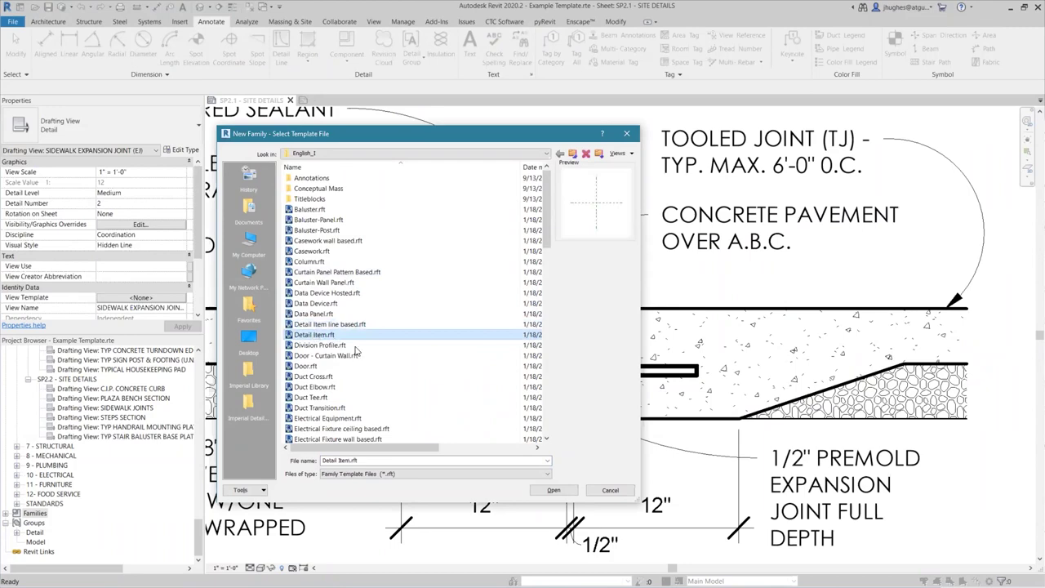
click(563, 492)
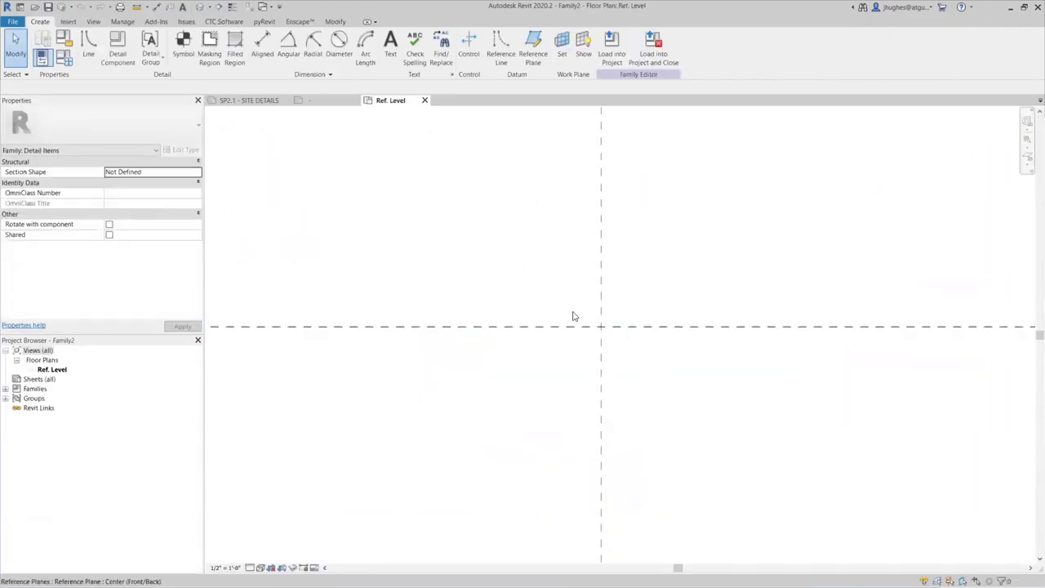
Step: Close the SPS DEMO KEYNOTE TAG family without saving and reactivate the SP2.1 expansion joint view
click(298, 101)
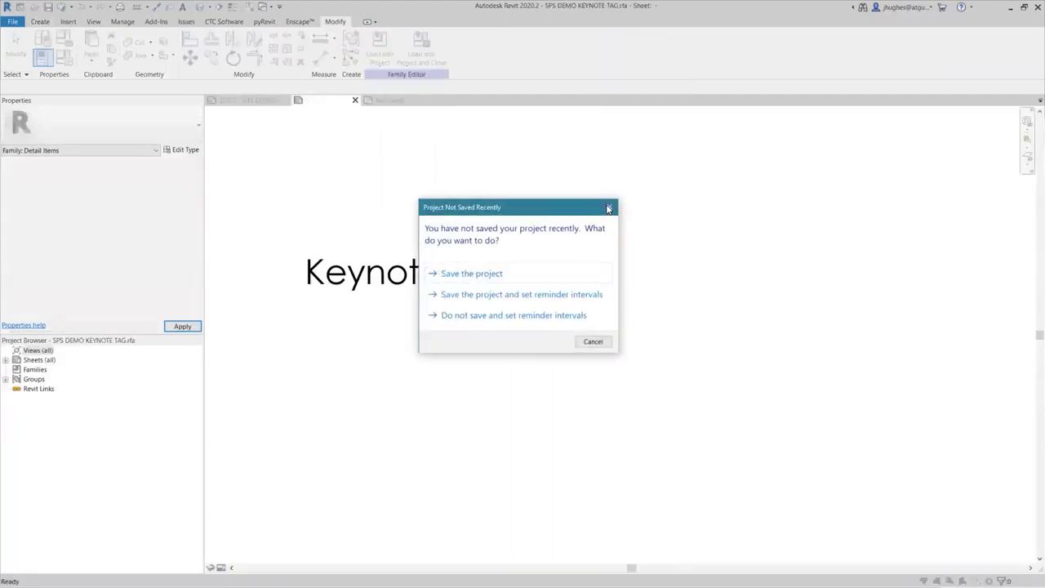
click(608, 207)
click(355, 100)
click(547, 307)
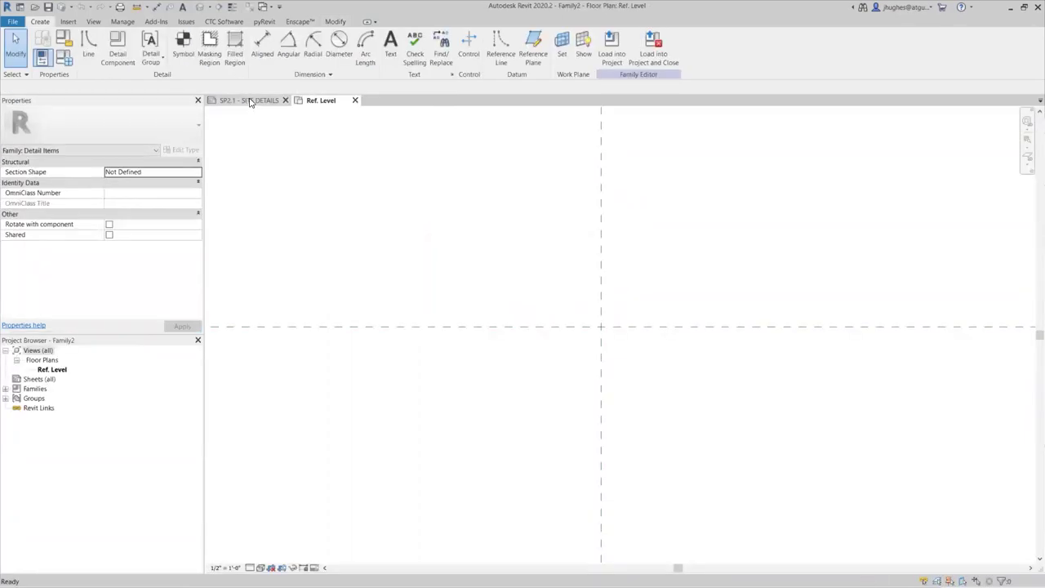
click(251, 101)
double_click(472, 384)
scroll(471, 383, up, 2)
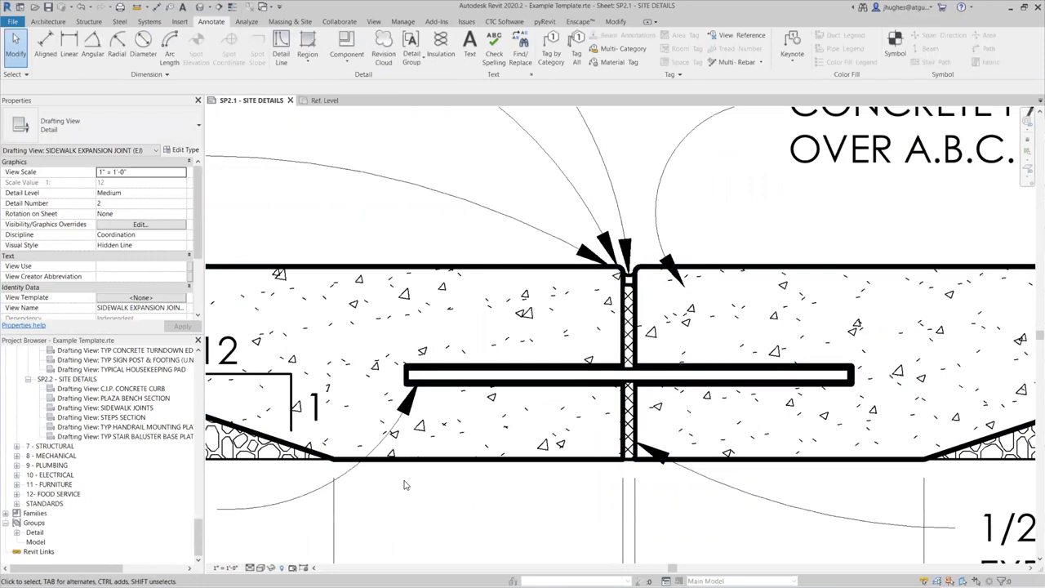
Step: Select the upper and lower parts of the joint fill, then switch to the new family's Ref. Level view
click(628, 412)
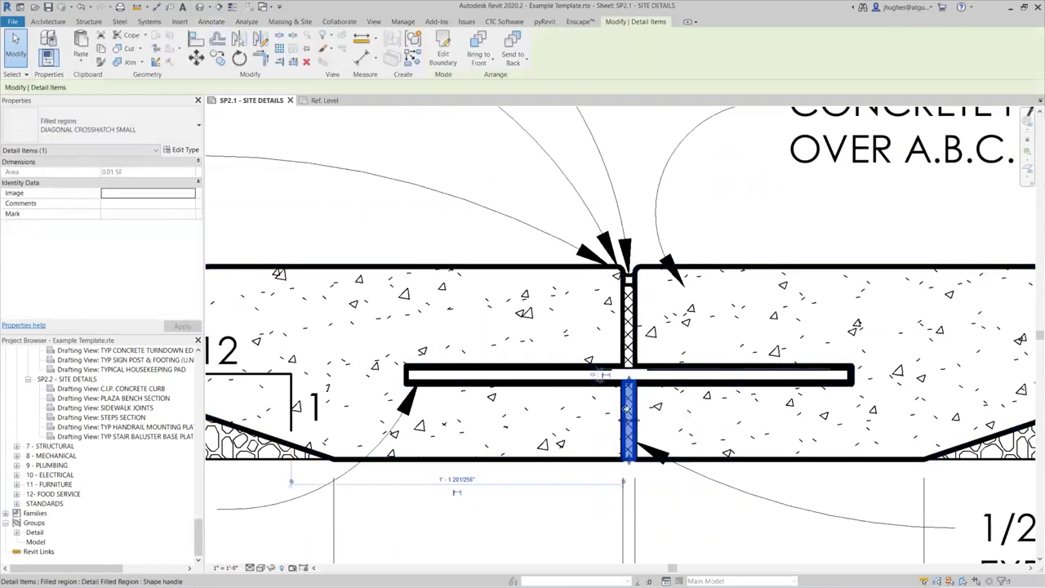
click(629, 282)
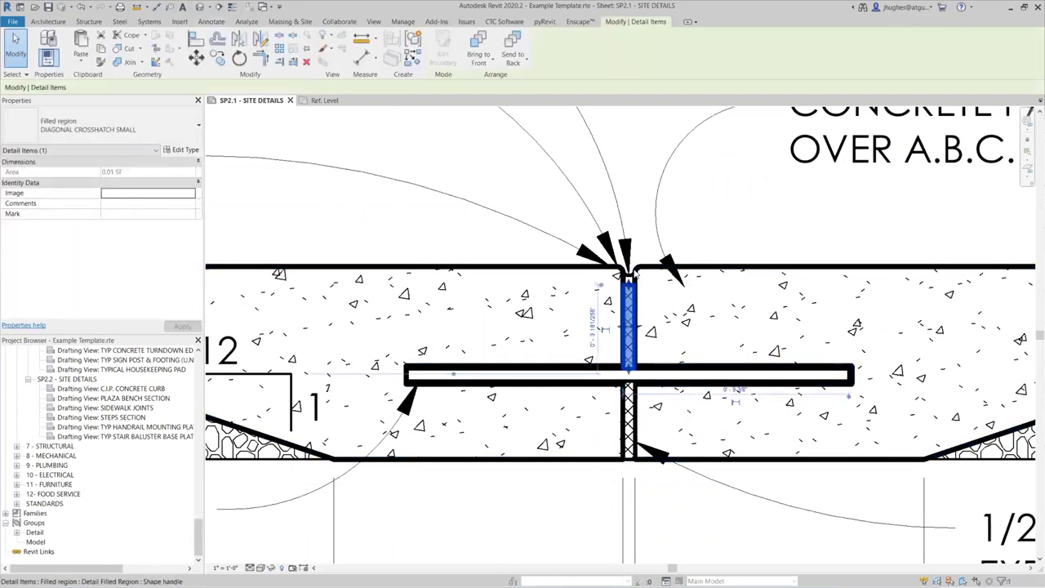
scroll(628, 278, up, 3)
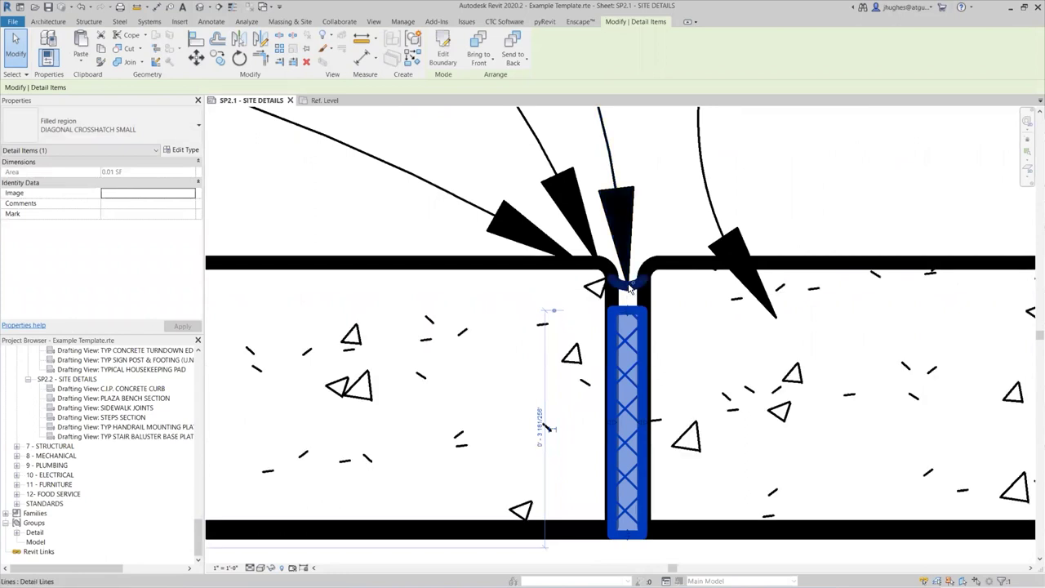
scroll(628, 293, down, 4)
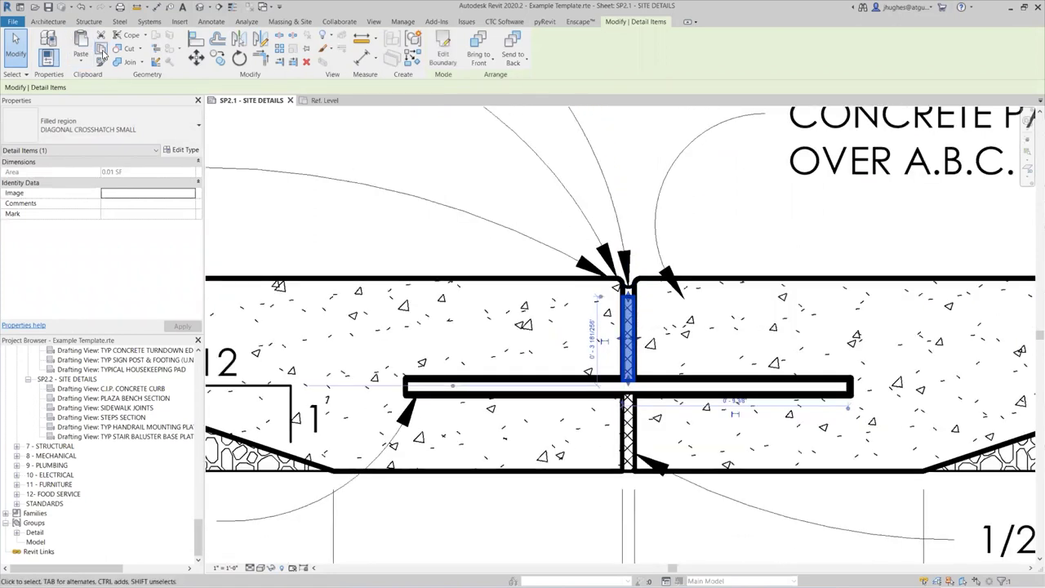
click(327, 99)
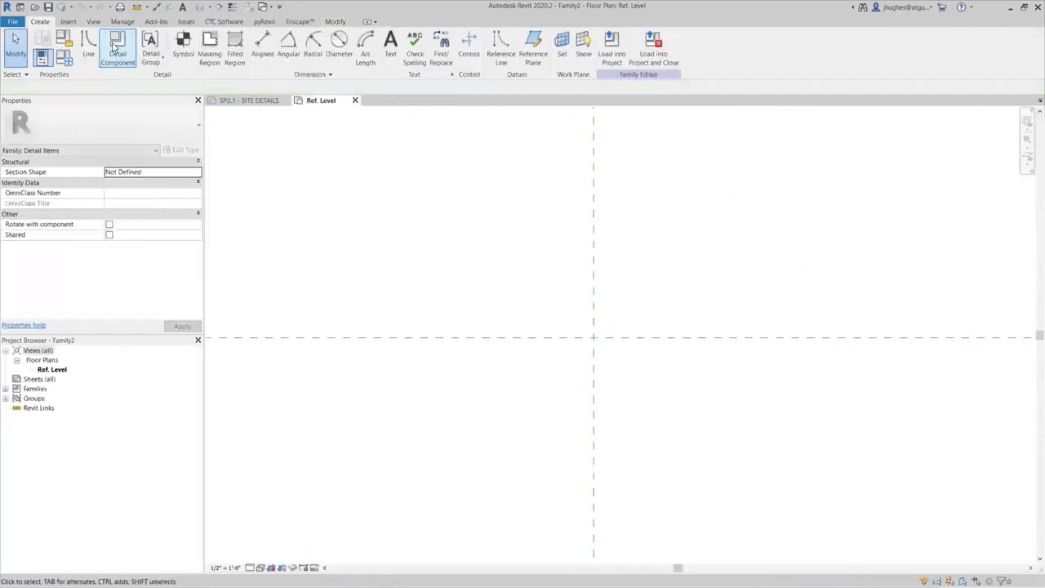
Step: Move the crosshatched filled region onto the vertical reference plane
click(337, 22)
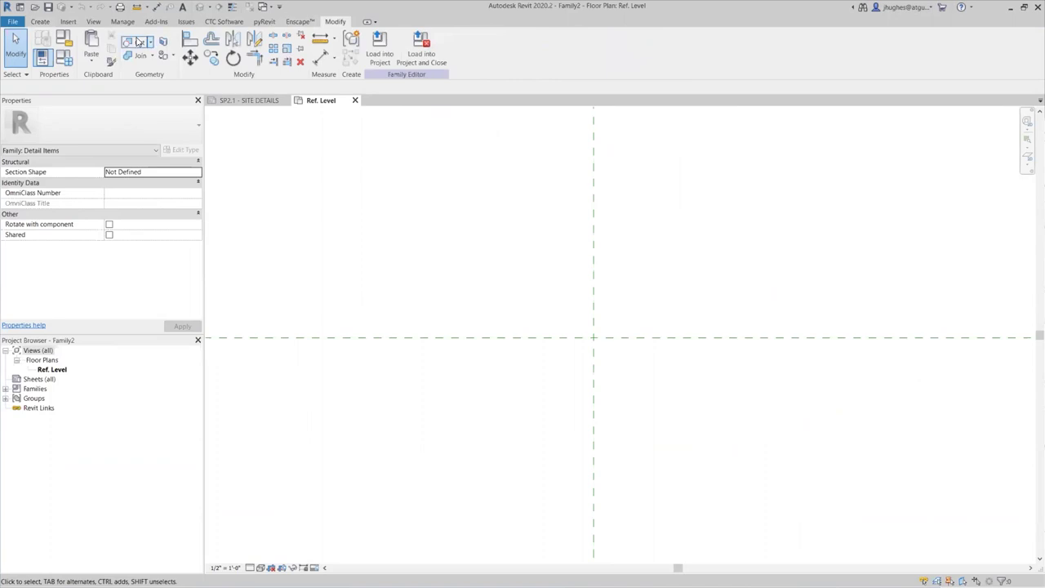
click(587, 368)
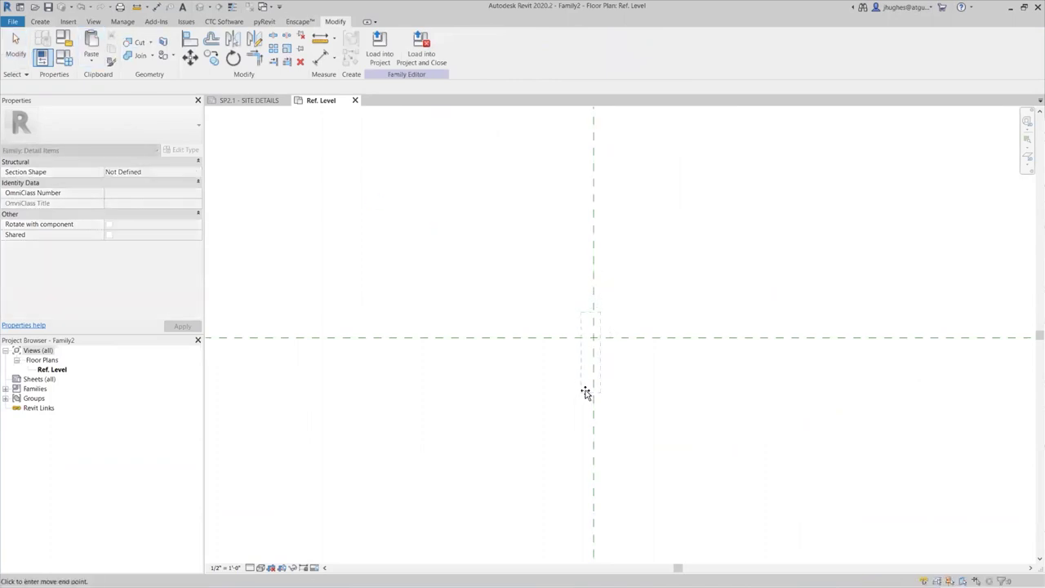
click(583, 417)
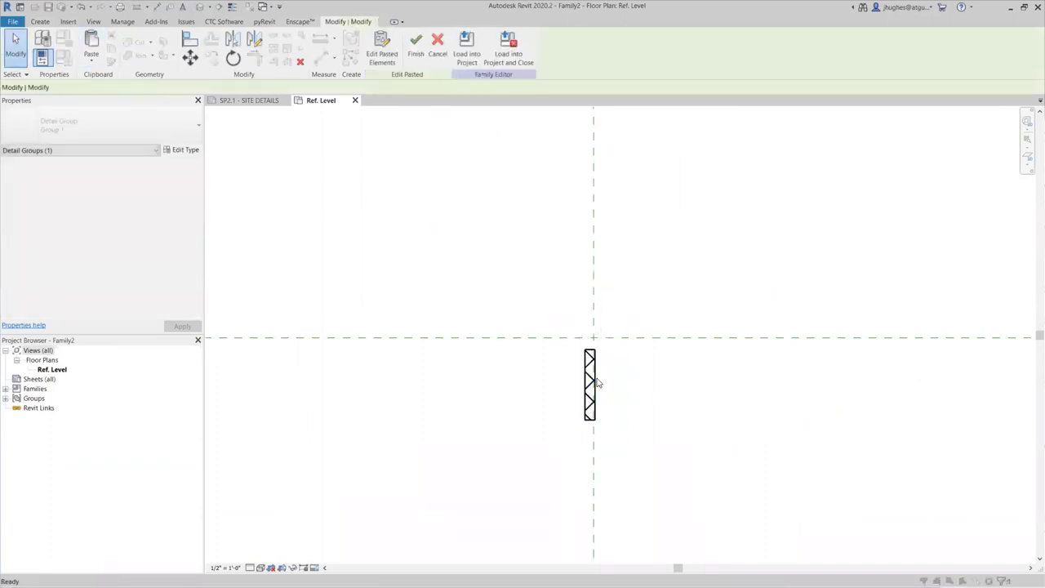
scroll(589, 374, up, 4)
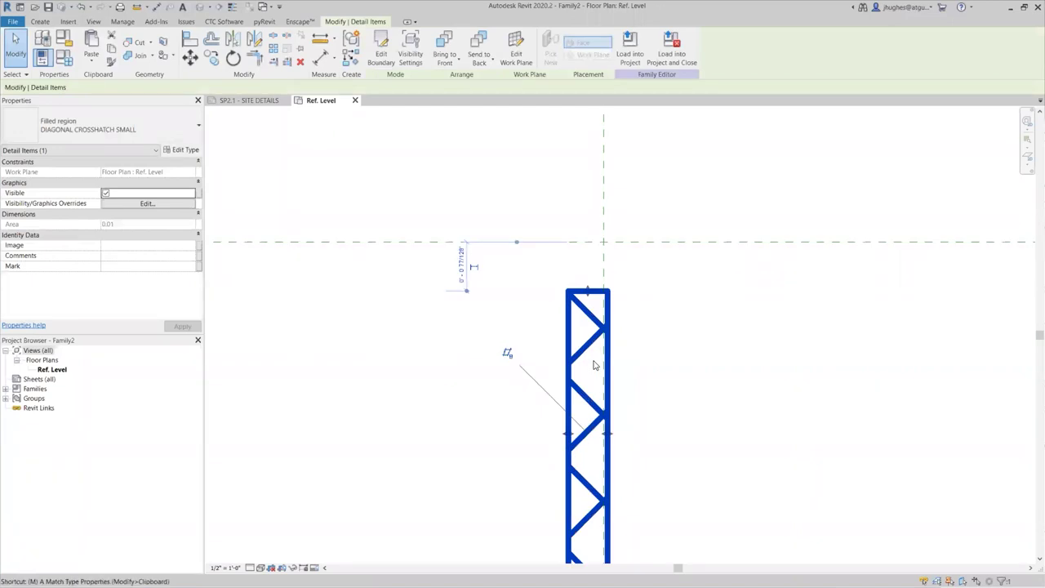
Step: Move the region with MV so its top sits on the horizontal reference plane
click(582, 290)
key(m)
key(v)
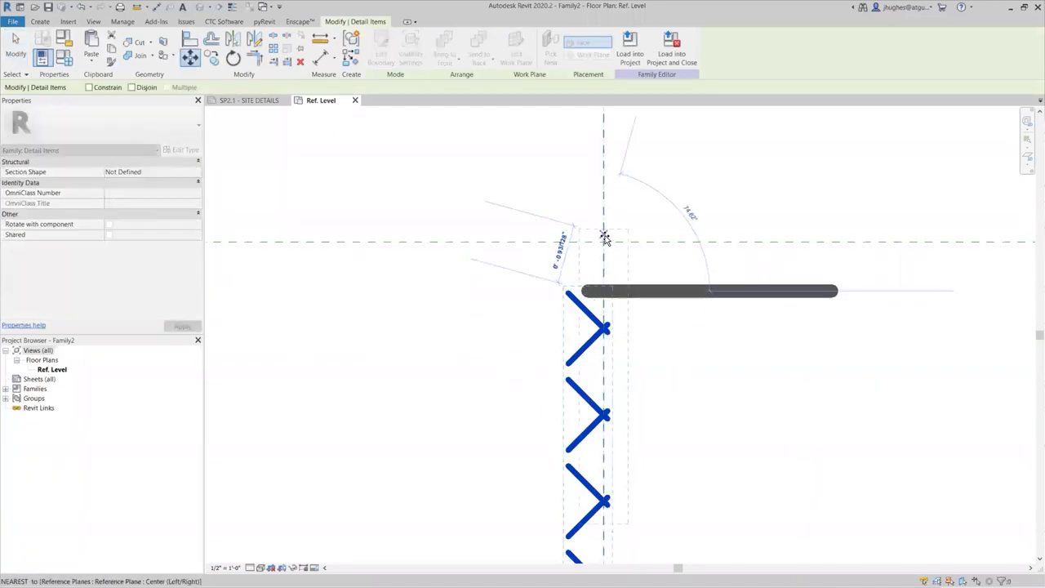
click(605, 237)
scroll(493, 356, down, 3)
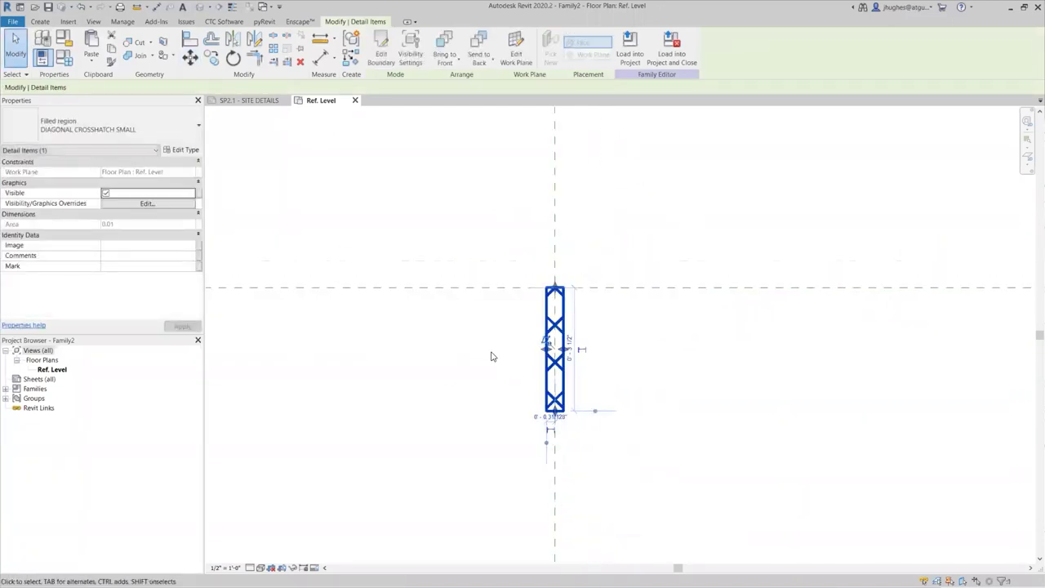
click(492, 356)
scroll(614, 346, down, 2)
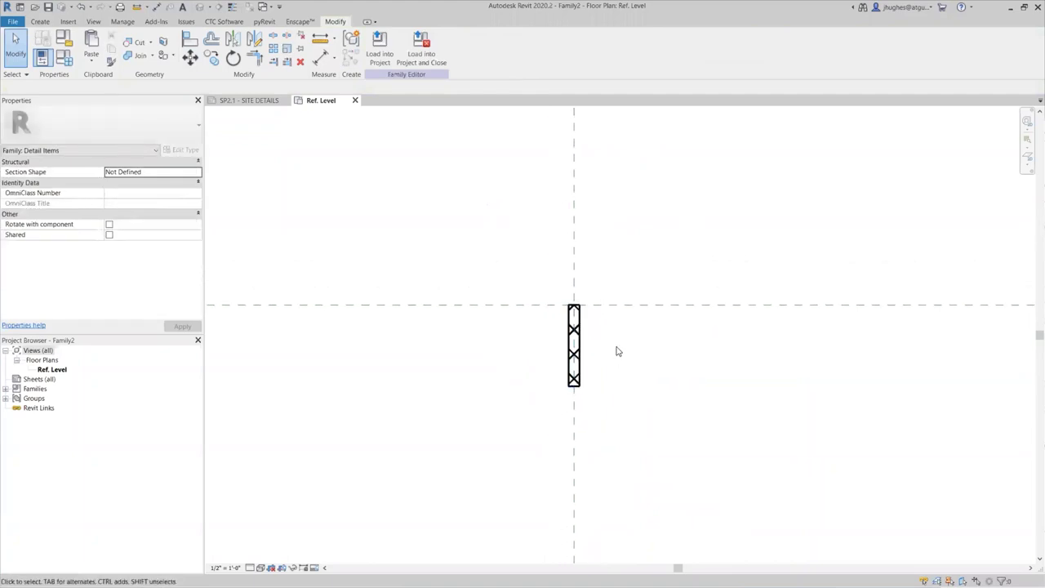
key(r)
key(p)
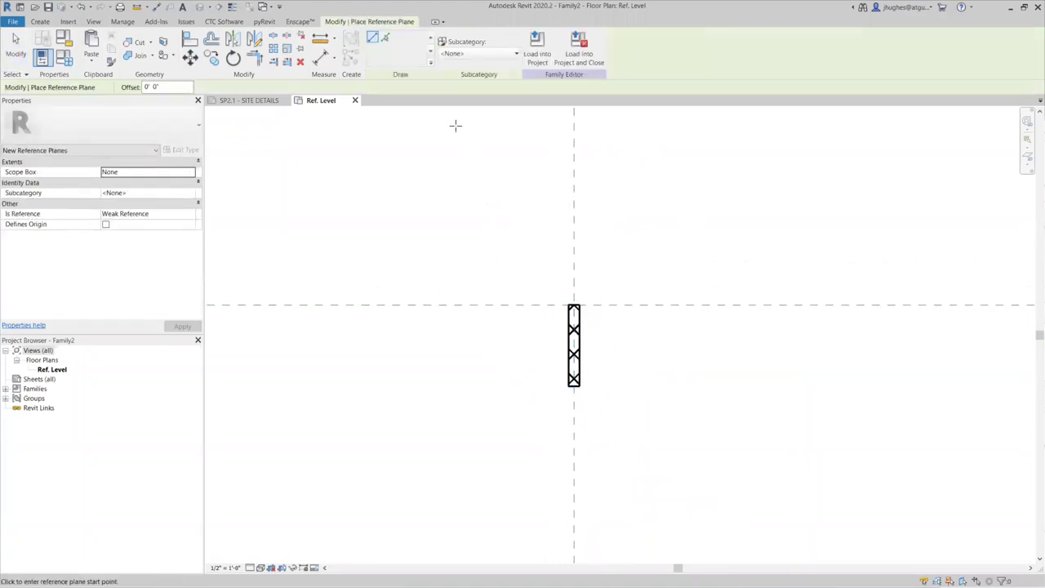
Step: Set up Pick Lines reference planes and measure the filled region's width
click(385, 37)
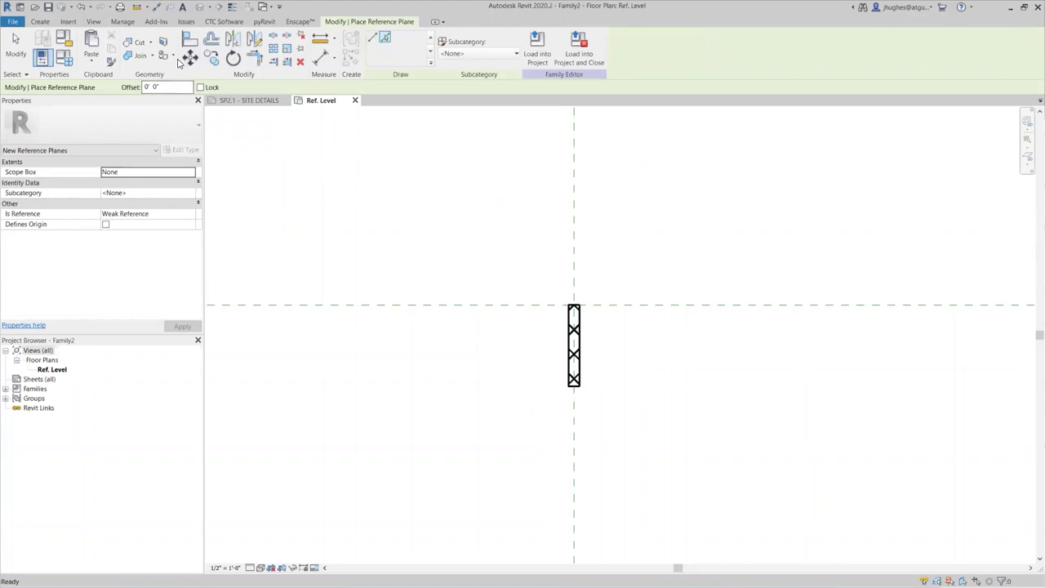
click(173, 87)
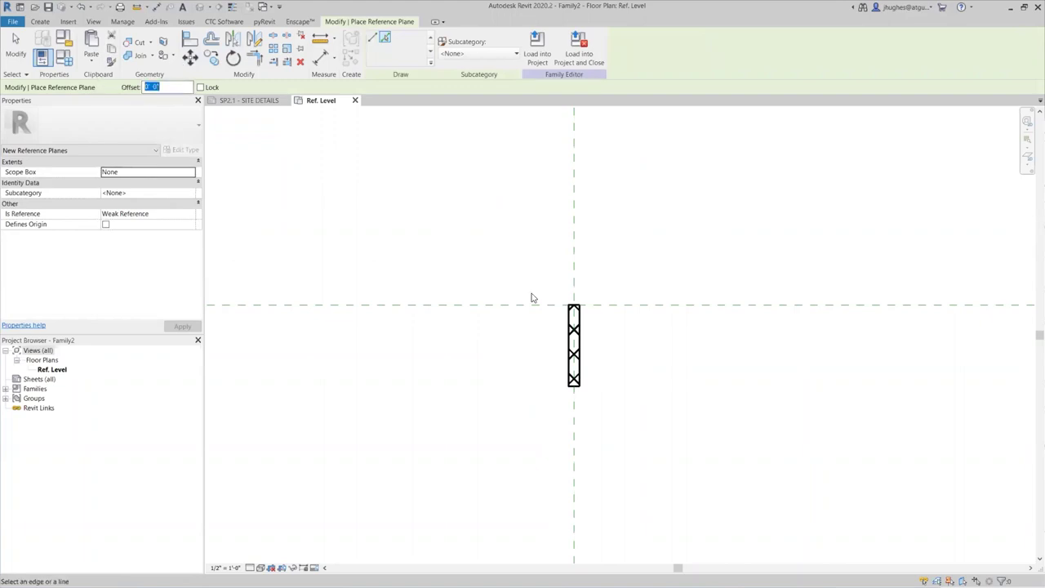
key(m)
key(e)
scroll(572, 310, up, 6)
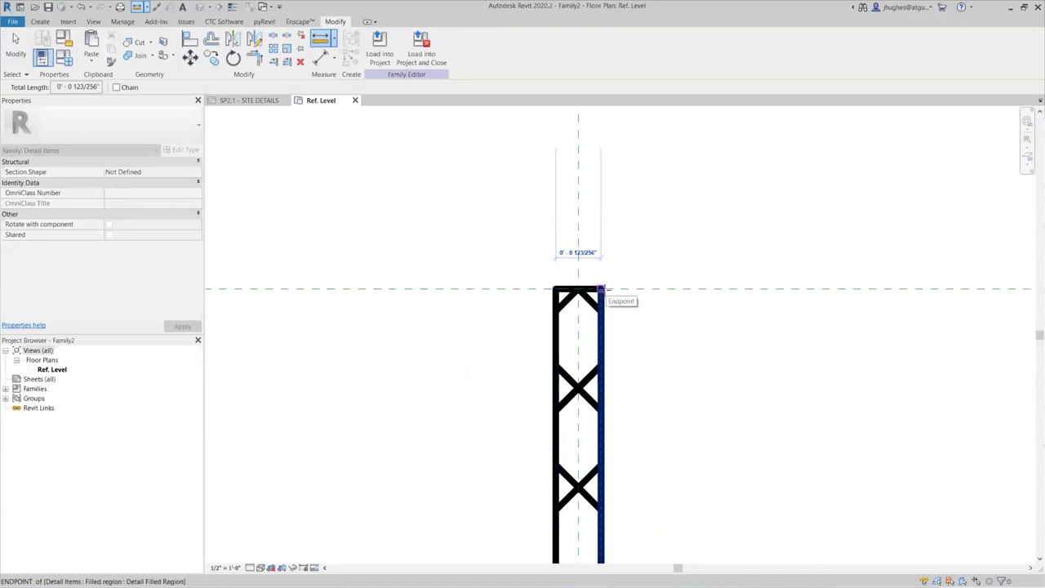
key(Escape)
key(Escape)
scroll(603, 289, down, 5)
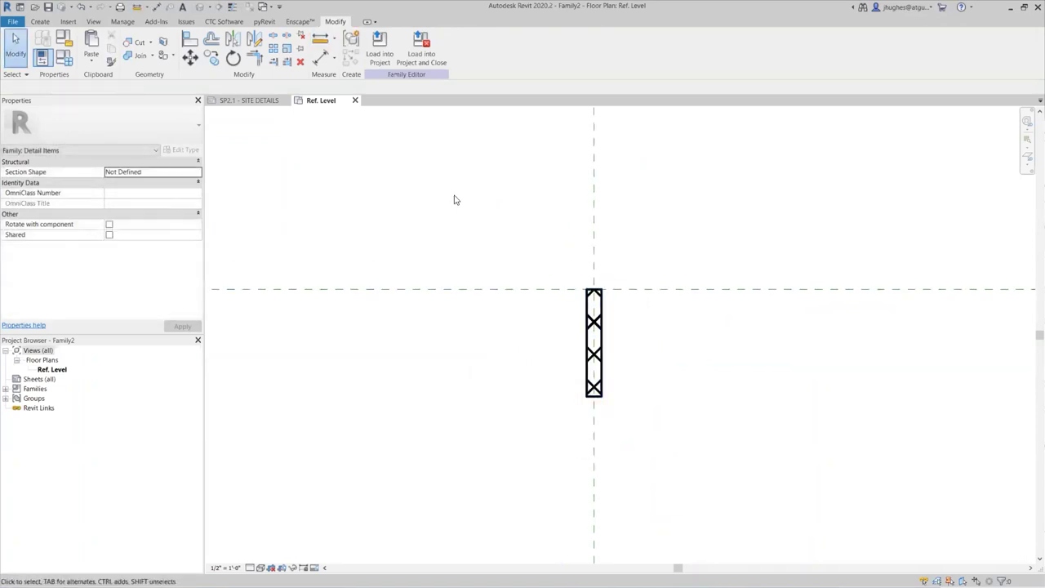
Step: Add reference planes 1/4" either side of the vertical centre plane
key(r)
key(p)
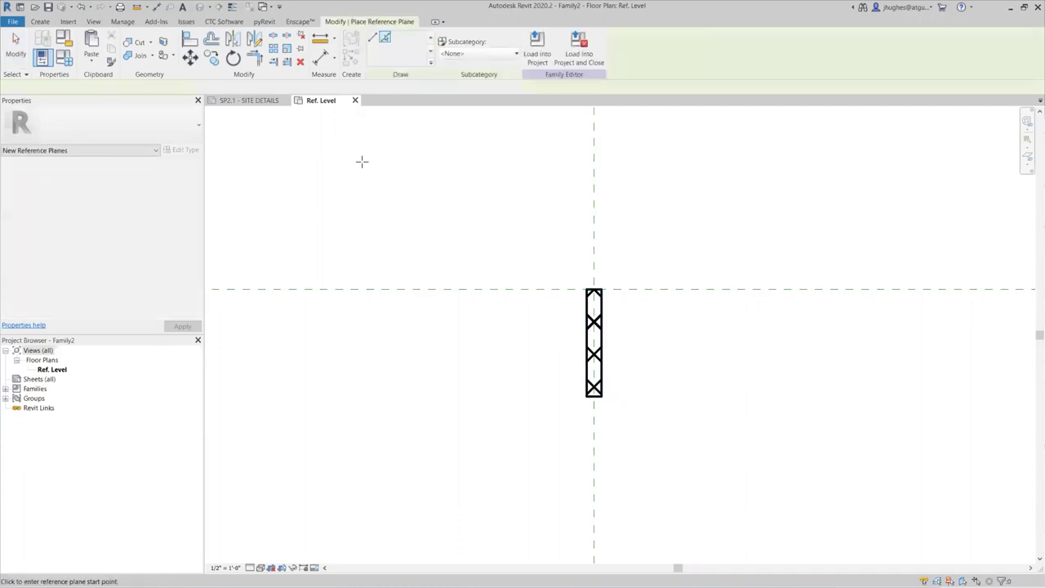
click(387, 38)
click(176, 89)
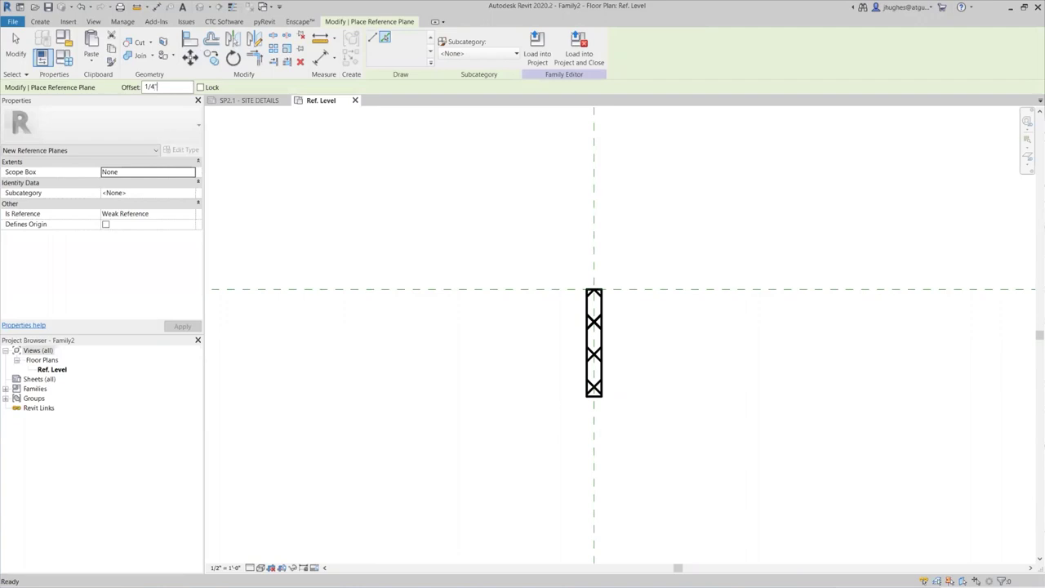
click(596, 226)
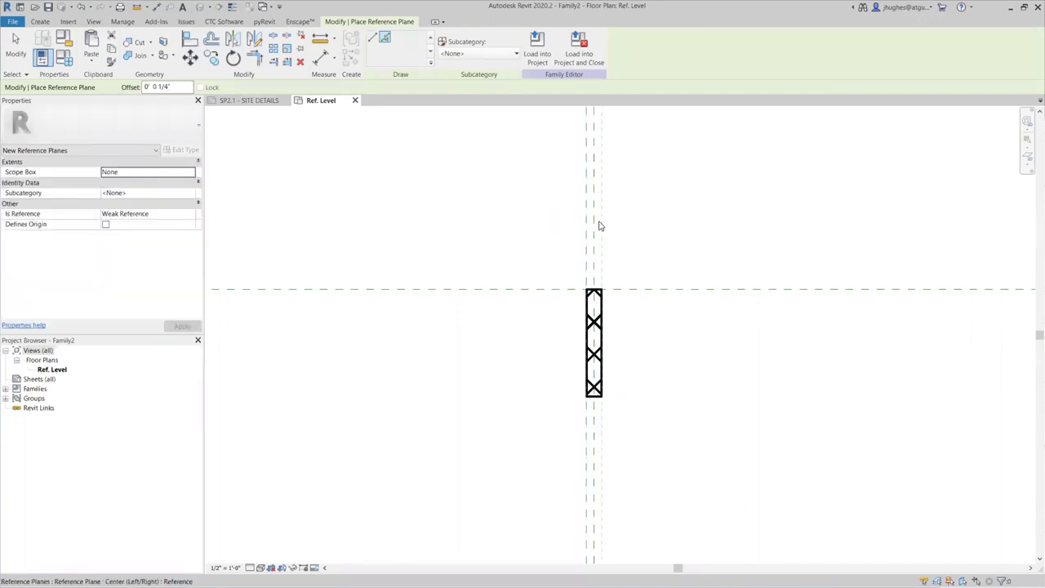
Step: Measure the region's height, add a plane 3 1/2" below centre, and delete the extra top plane
key(Escape)
key(Escape)
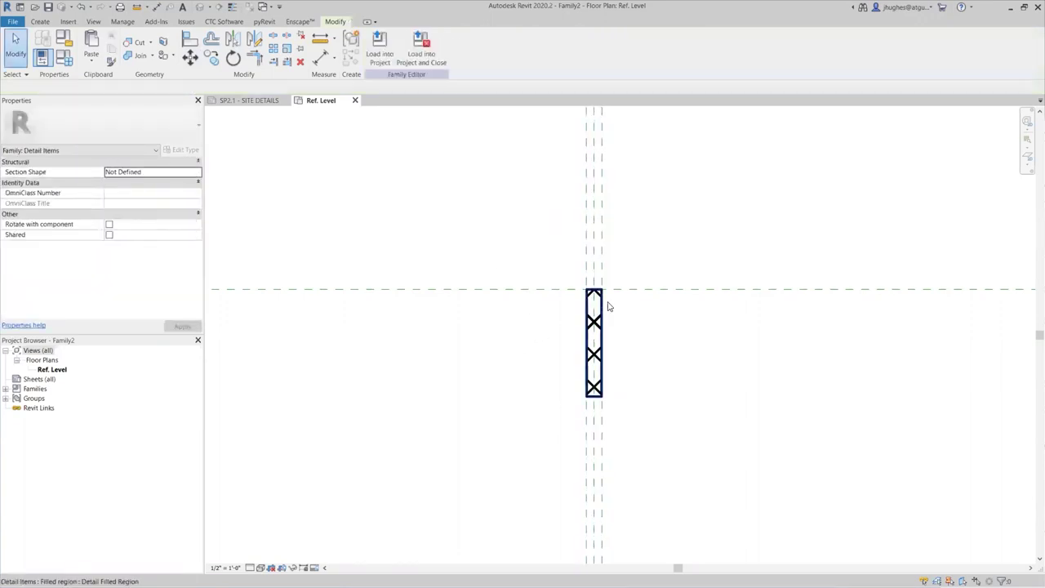
key(m)
key(e)
click(600, 289)
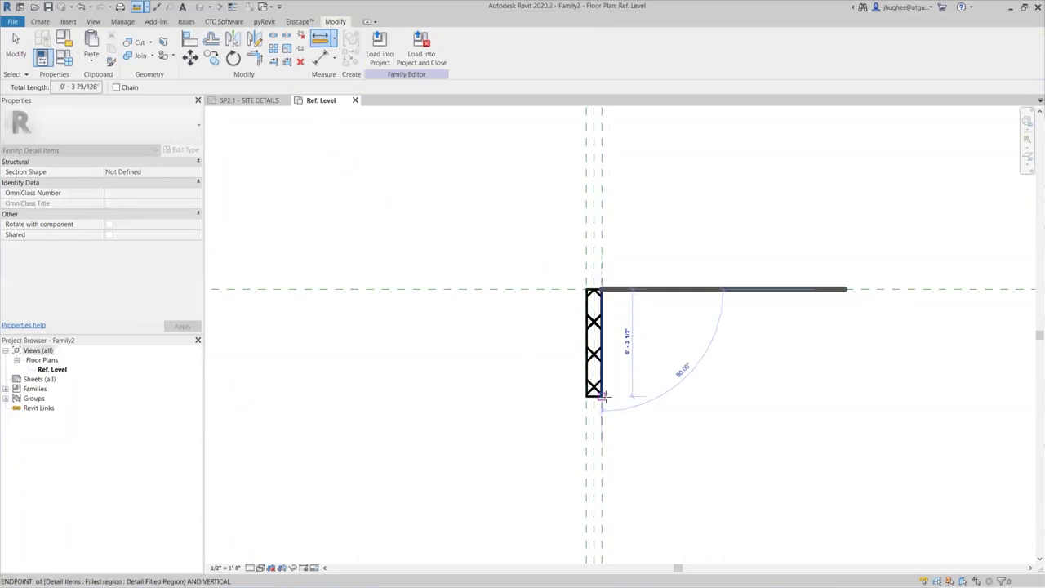
key(Escape)
key(Escape)
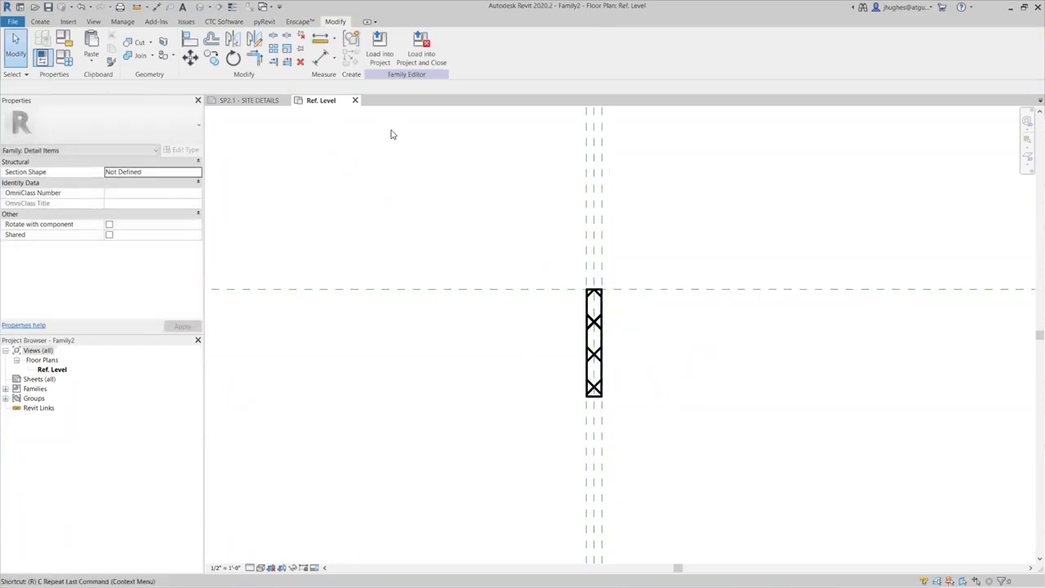
key(r)
key(p)
click(386, 38)
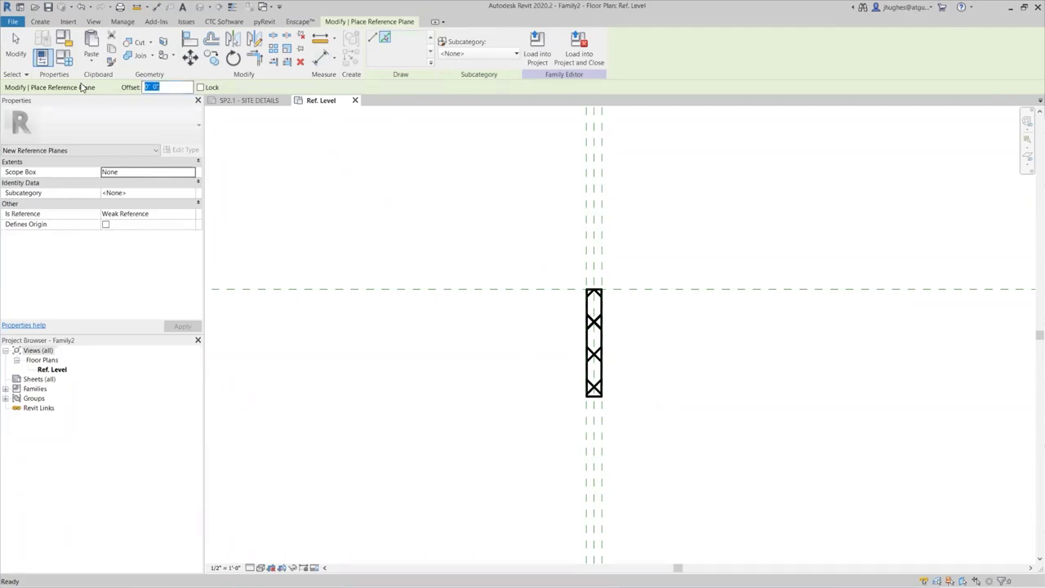
click(519, 291)
key(Escape)
click(527, 182)
key(Delete)
middle_drag(514, 344, 458, 302)
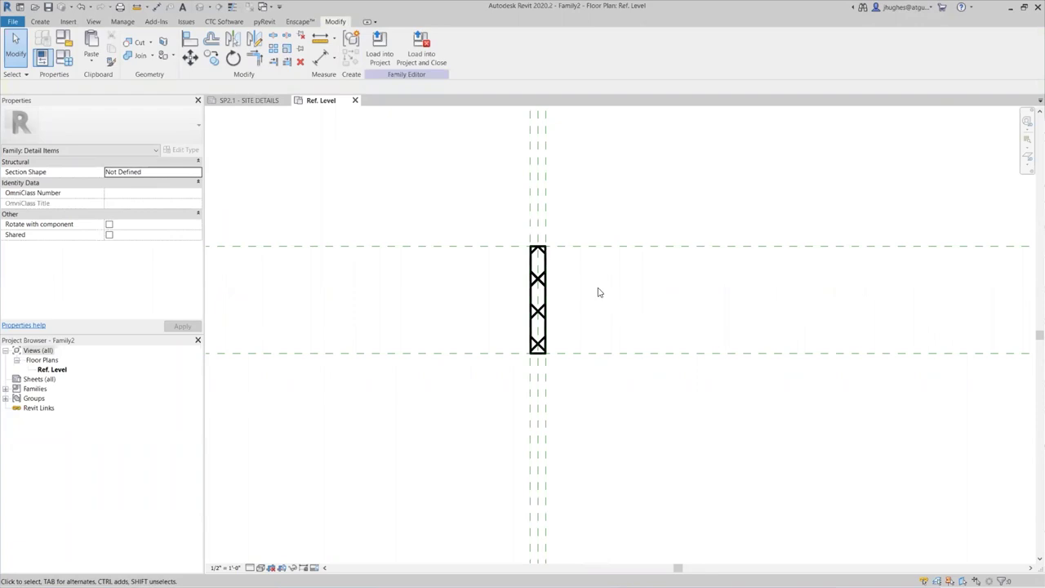
Step: Add a 1/4" aligned dimension to the centre plane beside the 1/2" width dimension
key(d)
key(i)
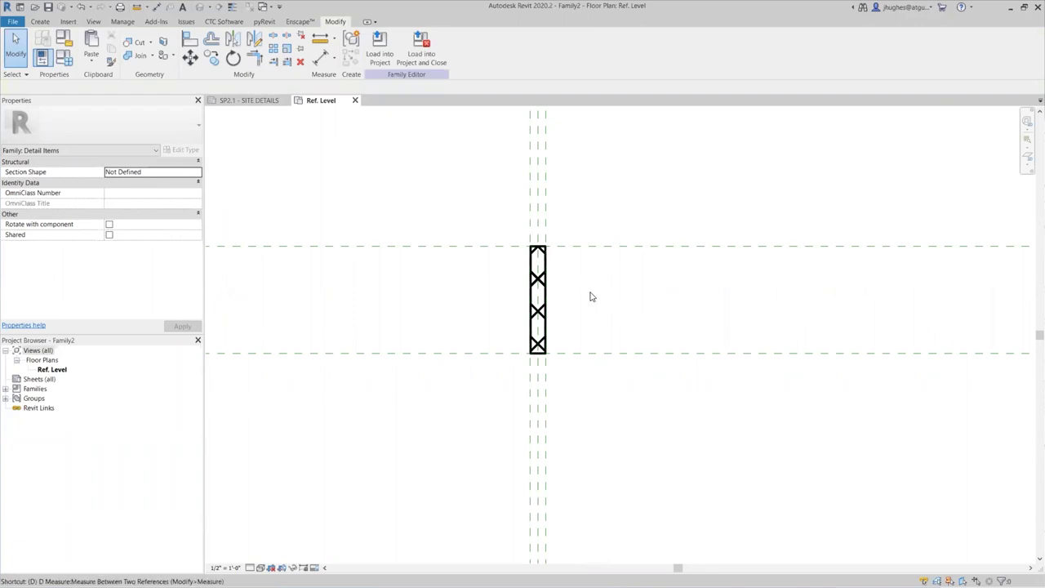
scroll(540, 214, up, 2)
click(550, 212)
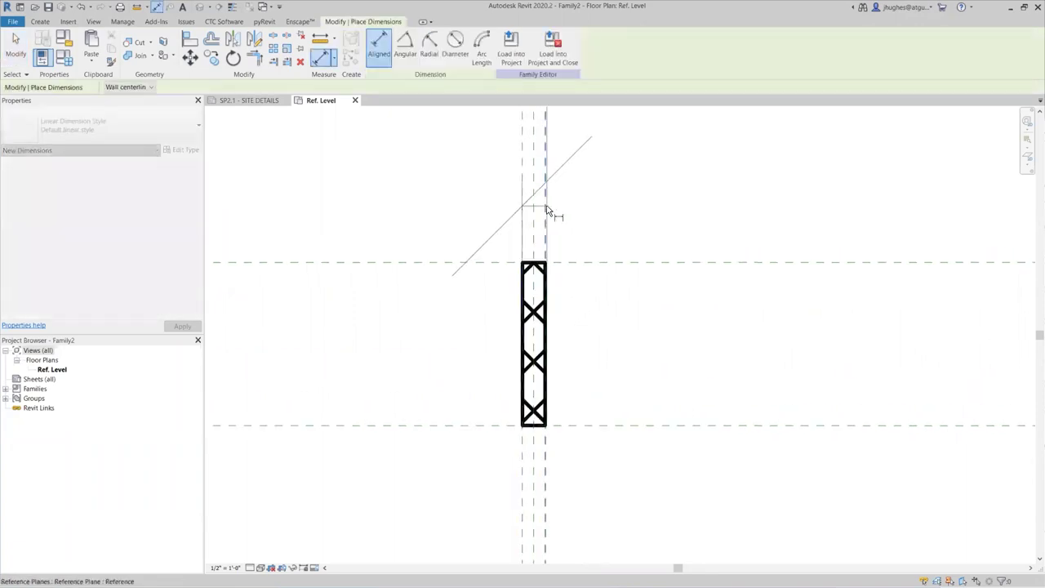
scroll(629, 211, down, 3)
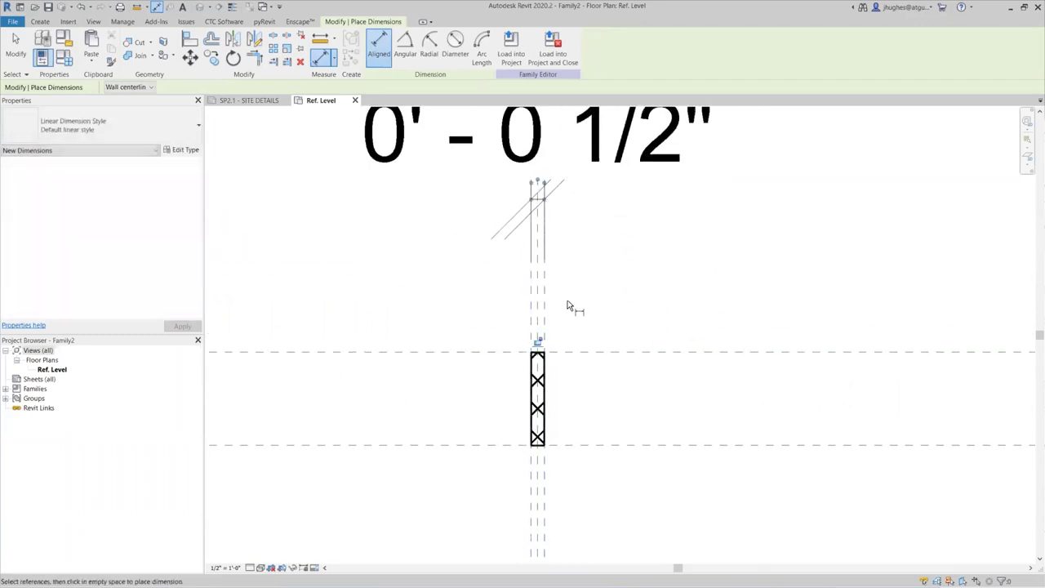
scroll(565, 300, up, 2)
click(512, 297)
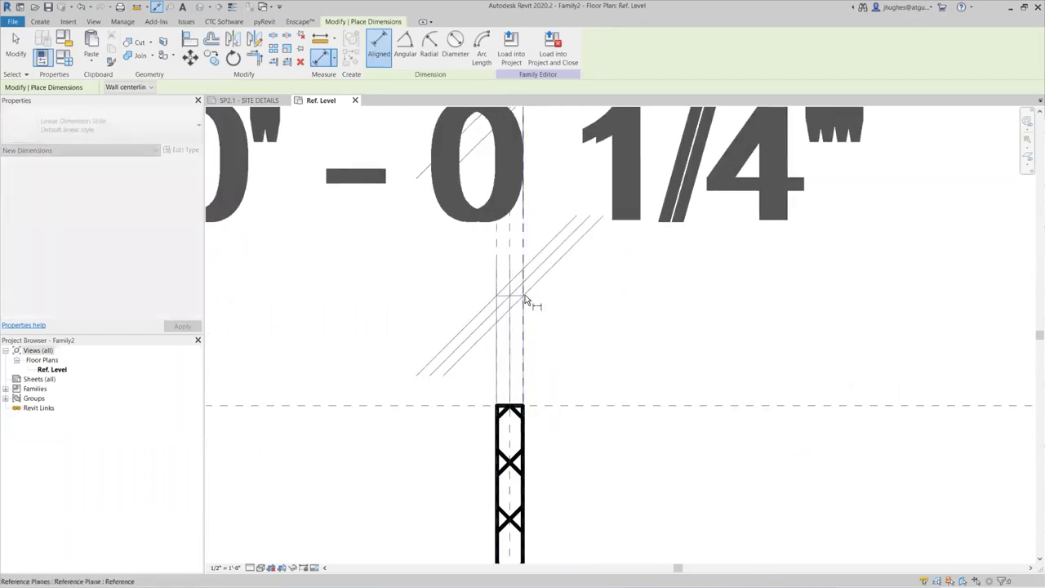
scroll(524, 294, down, 3)
click(747, 294)
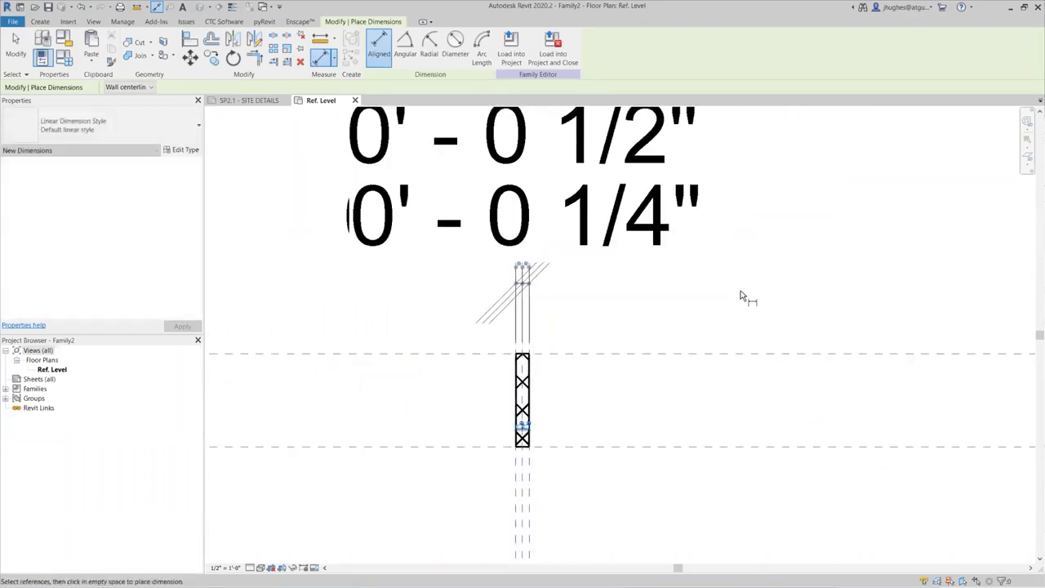
Step: Add a 3 1/2" height dimension between the top and bottom reference planes
click(613, 354)
click(601, 446)
click(741, 527)
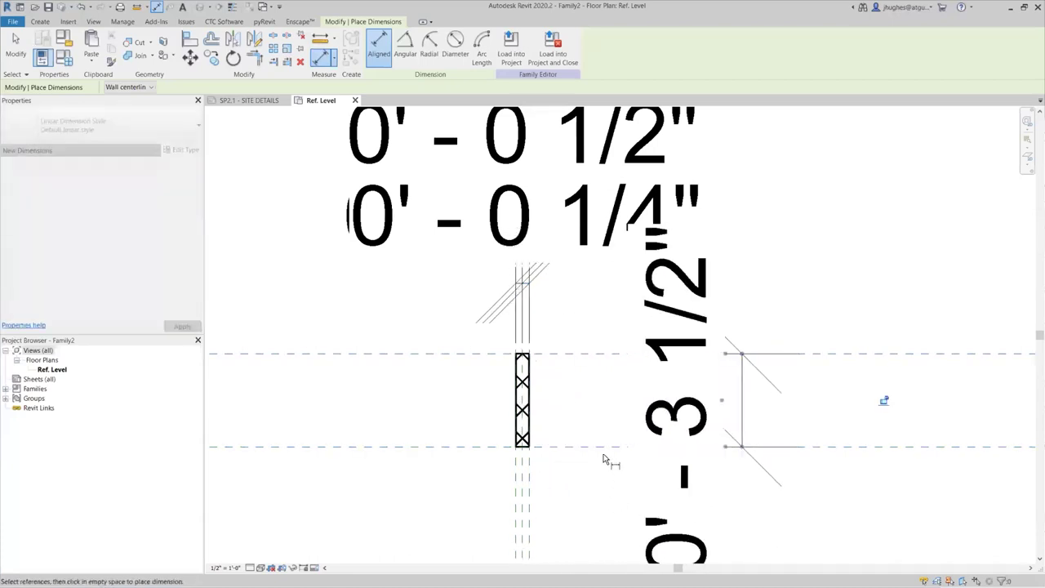
key(Escape)
Step: Set the family view scale to 1 1/2" = 1'-0"
middle_drag(562, 303, 590, 368)
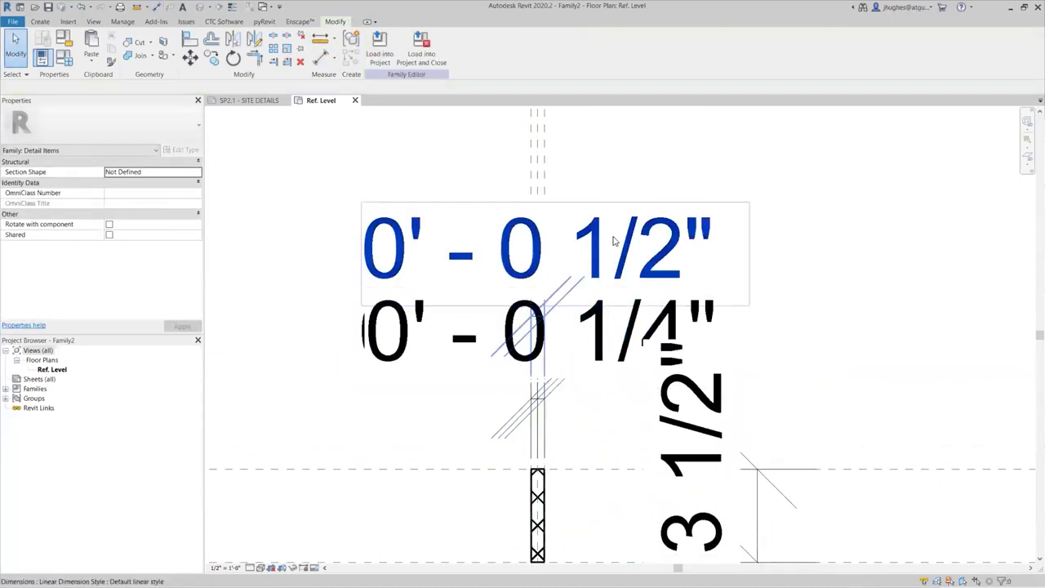
click(550, 237)
click(275, 499)
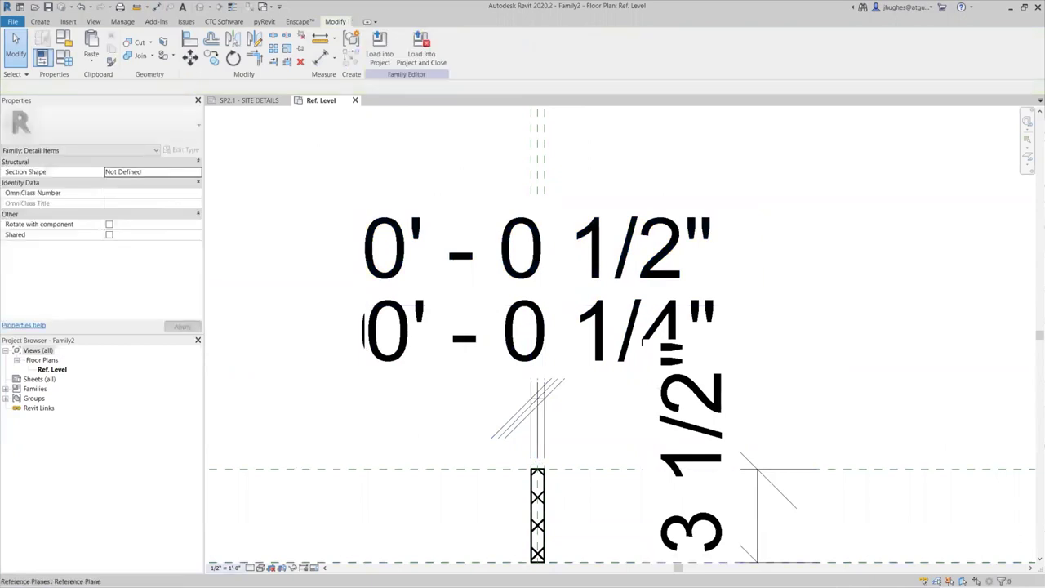
click(225, 567)
click(249, 306)
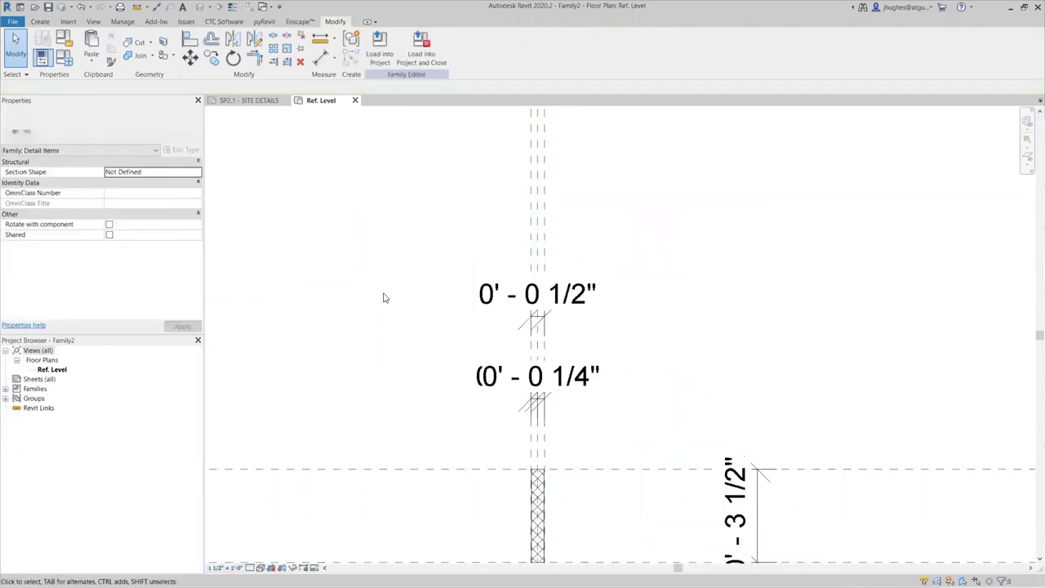
Step: Make the 1/4" dimension string's segments equal (EQ)
click(541, 377)
click(537, 446)
key(Escape)
Step: Select the 0' - 0 1/2" width dimension
scroll(552, 438, up, 2)
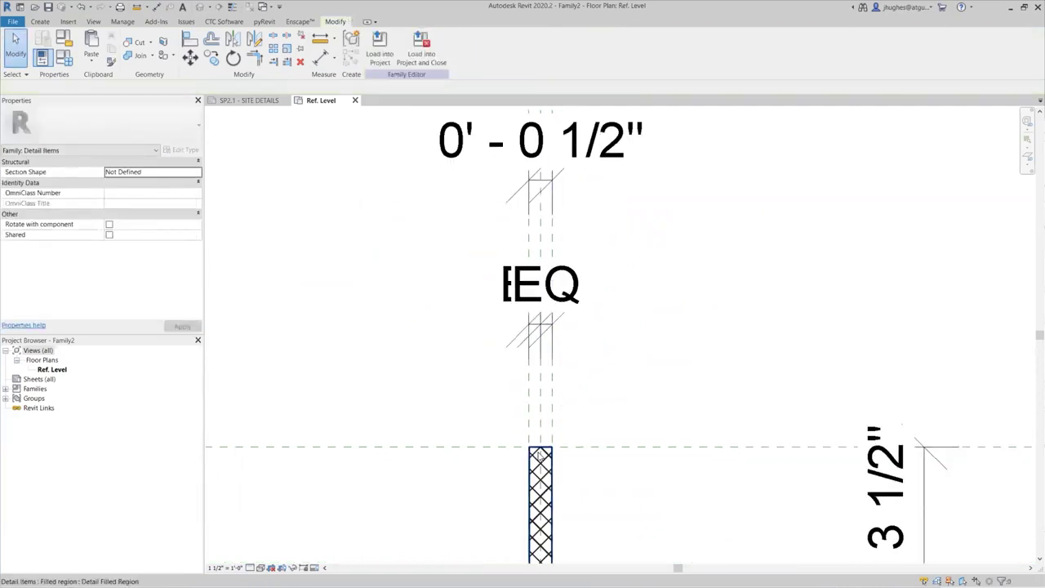
scroll(613, 455, down, 1)
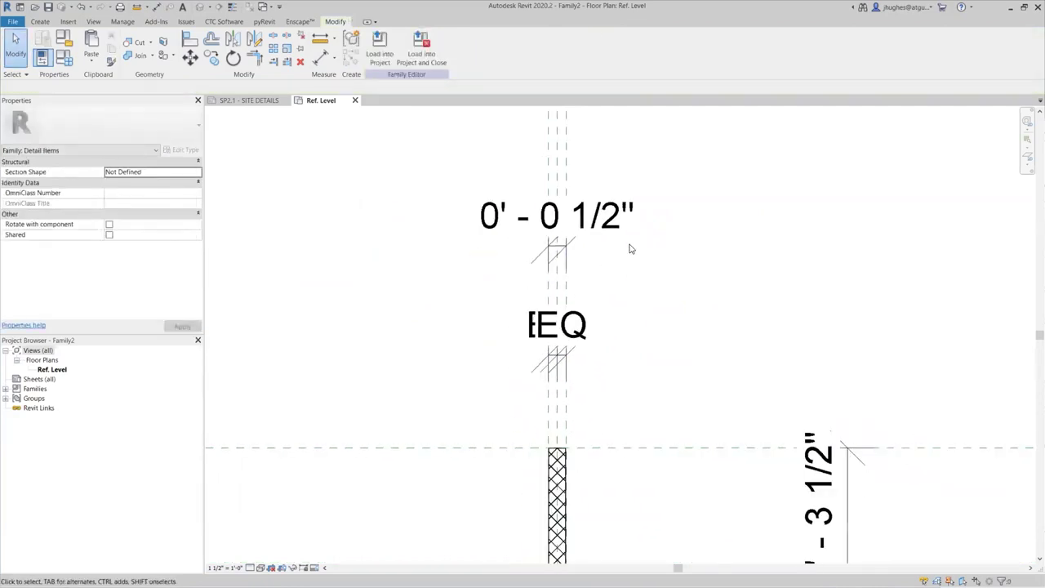
click(629, 227)
Step: Label the 1/2" width dimension with a new Thickness type parameter
click(481, 47)
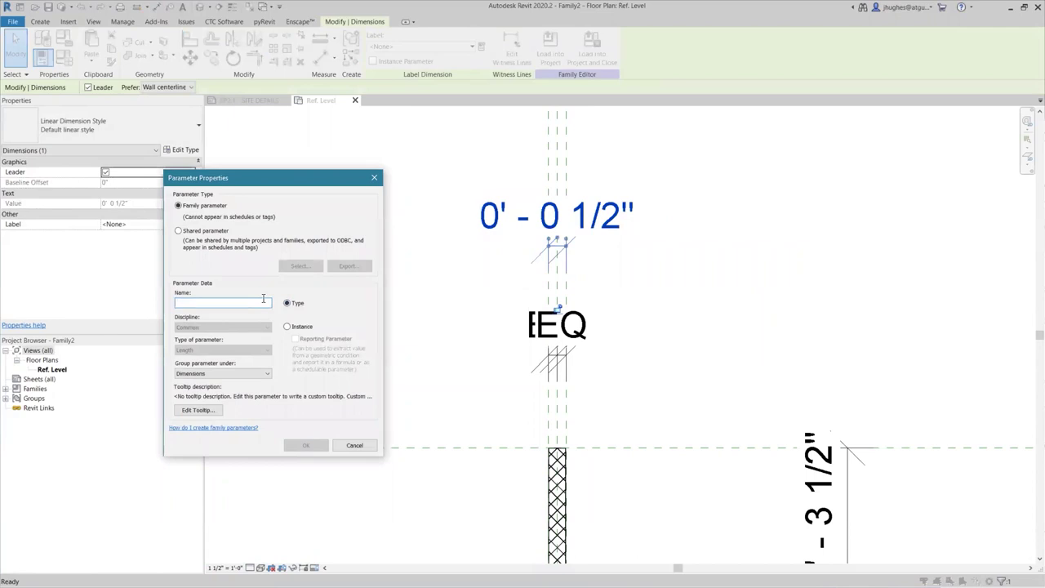
text(Thickness)
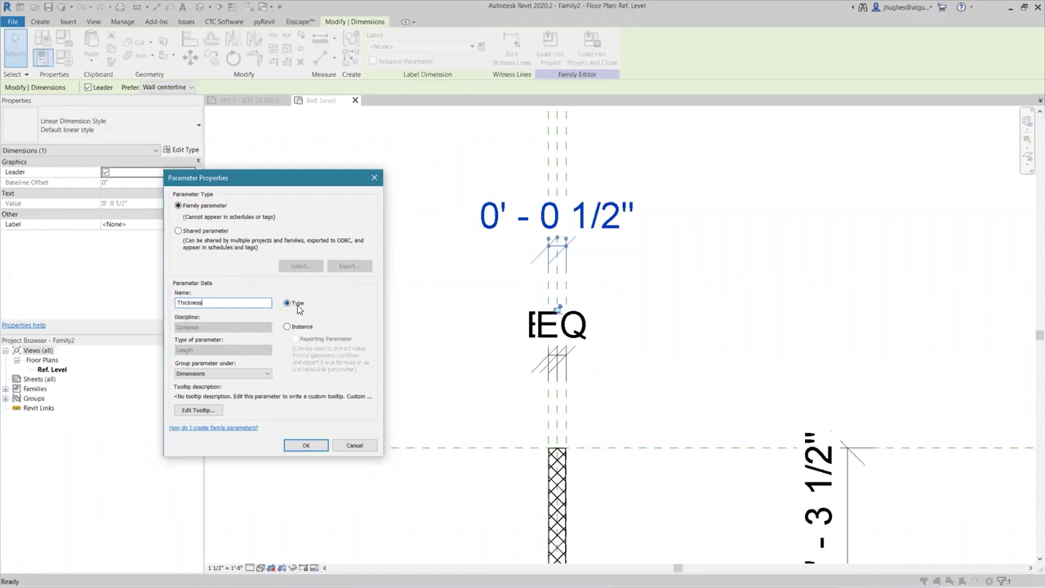
click(306, 445)
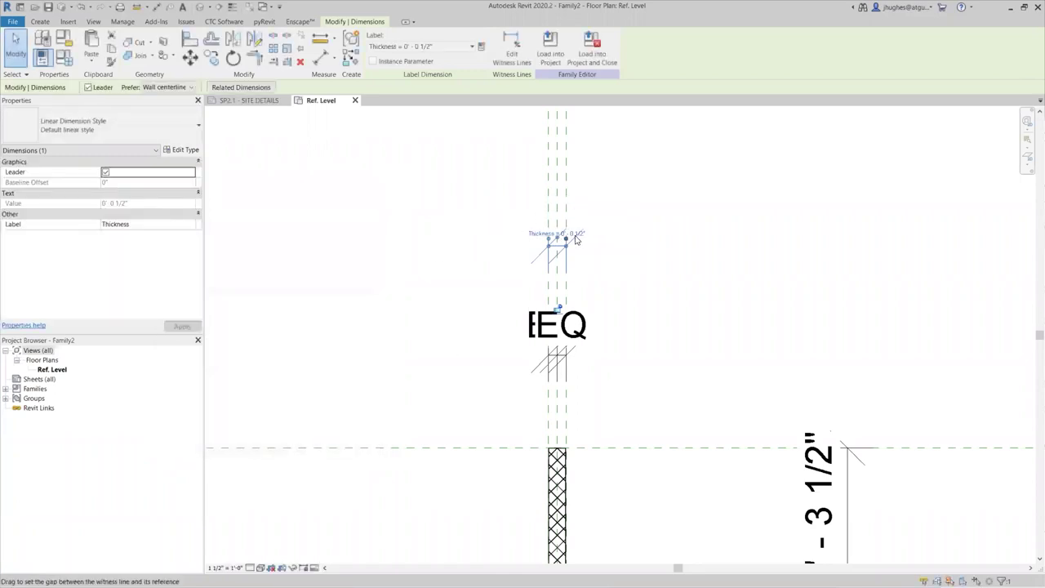
click(447, 352)
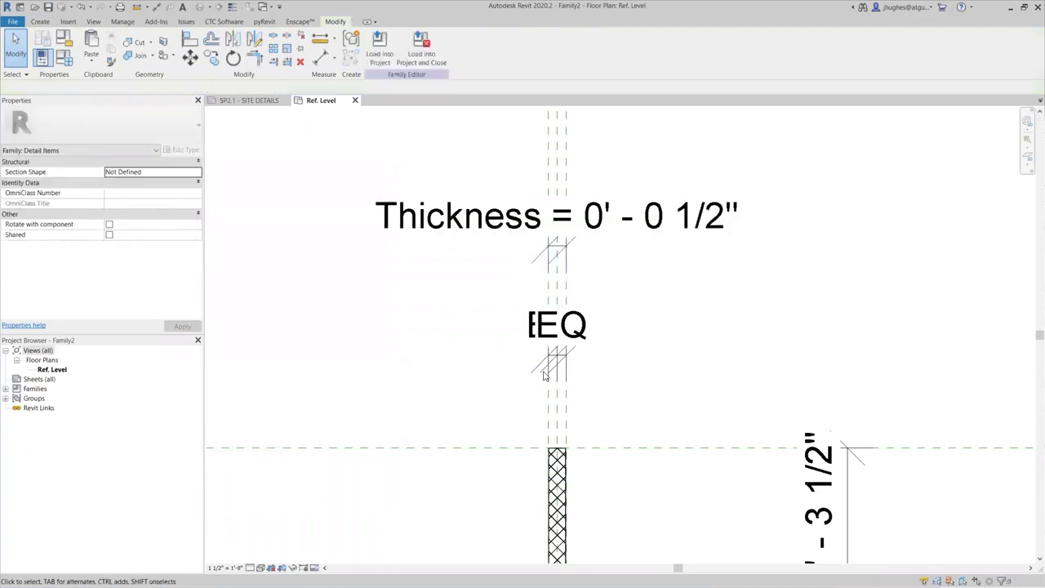
Step: Label the 3 1/2" height dimension with a new DEPTH instance parameter
middle_drag(653, 377, 622, 324)
click(640, 306)
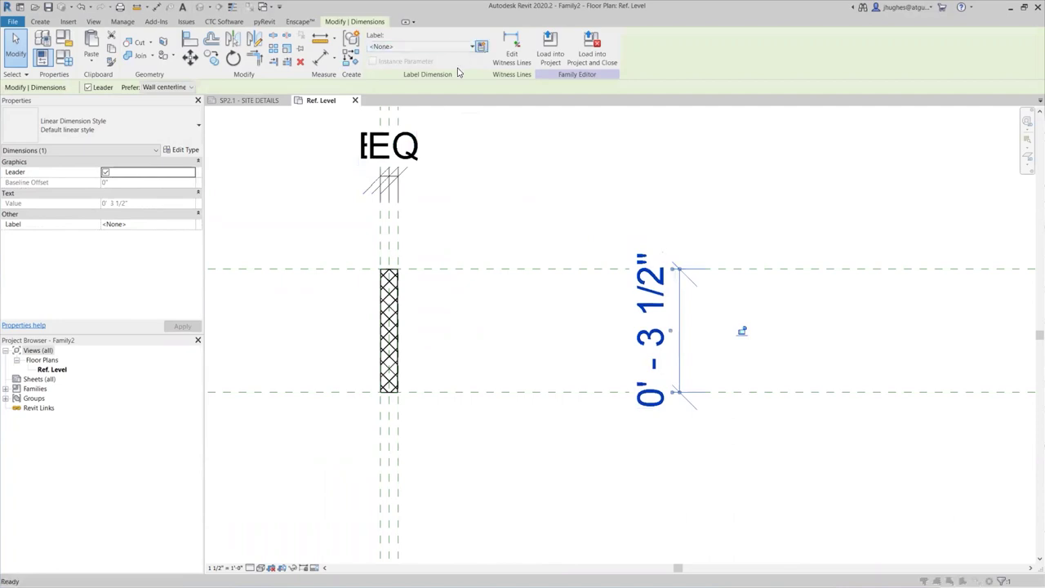
click(481, 46)
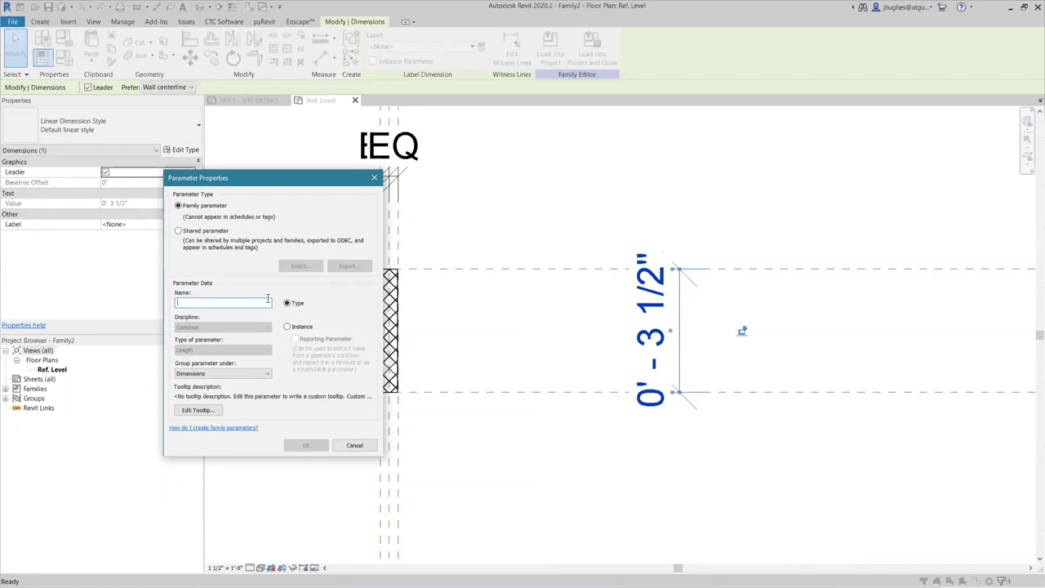
text(DEPTH)
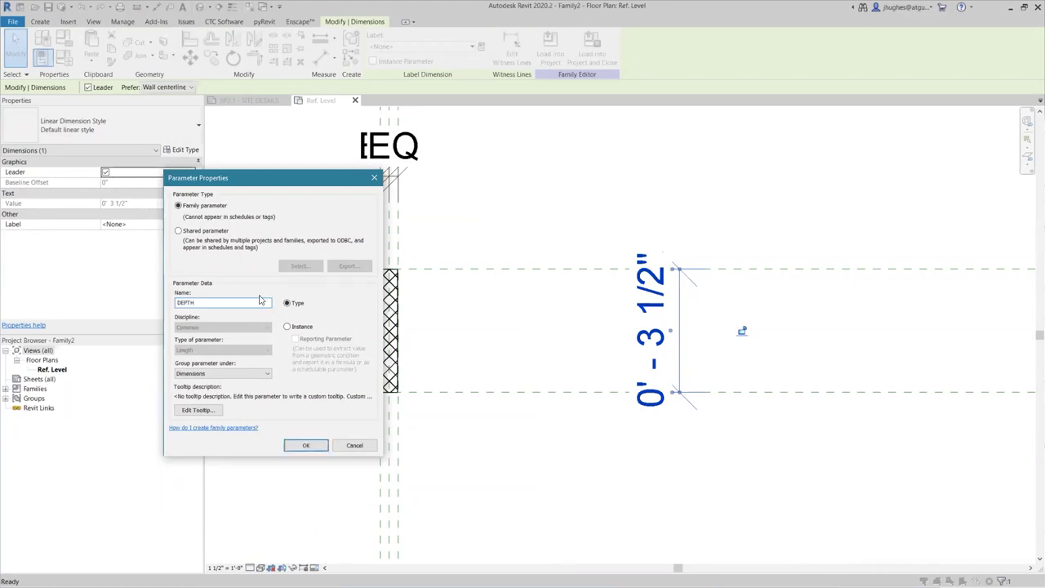
click(287, 327)
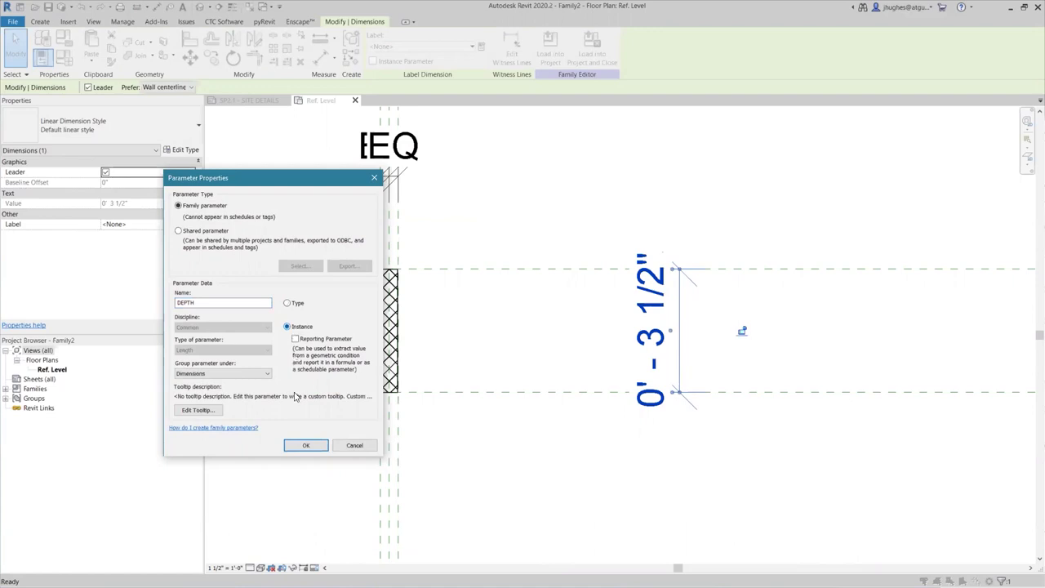
click(306, 445)
scroll(560, 316, down, 2)
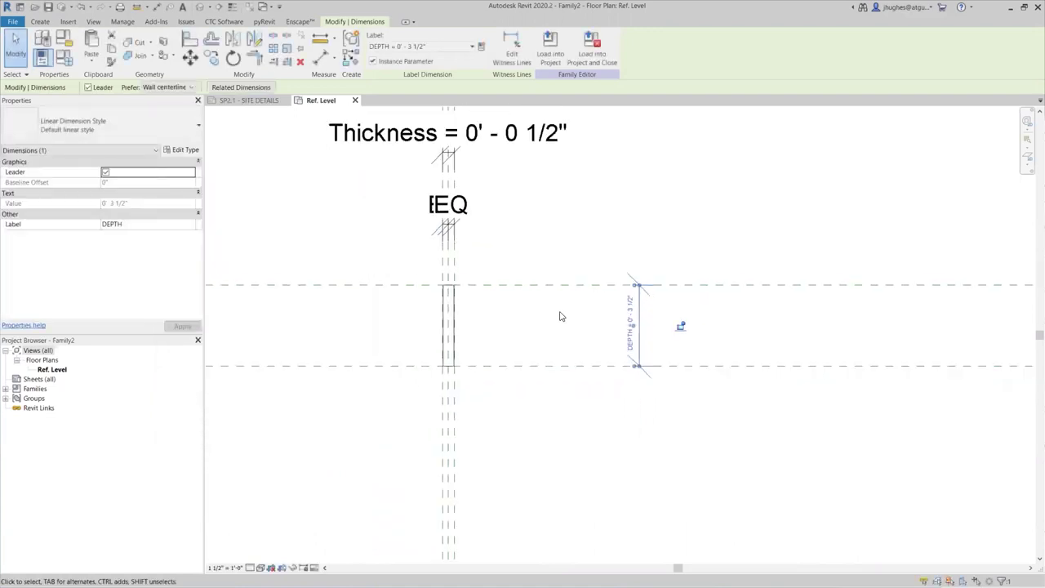
scroll(563, 315, down, 1)
key(Escape)
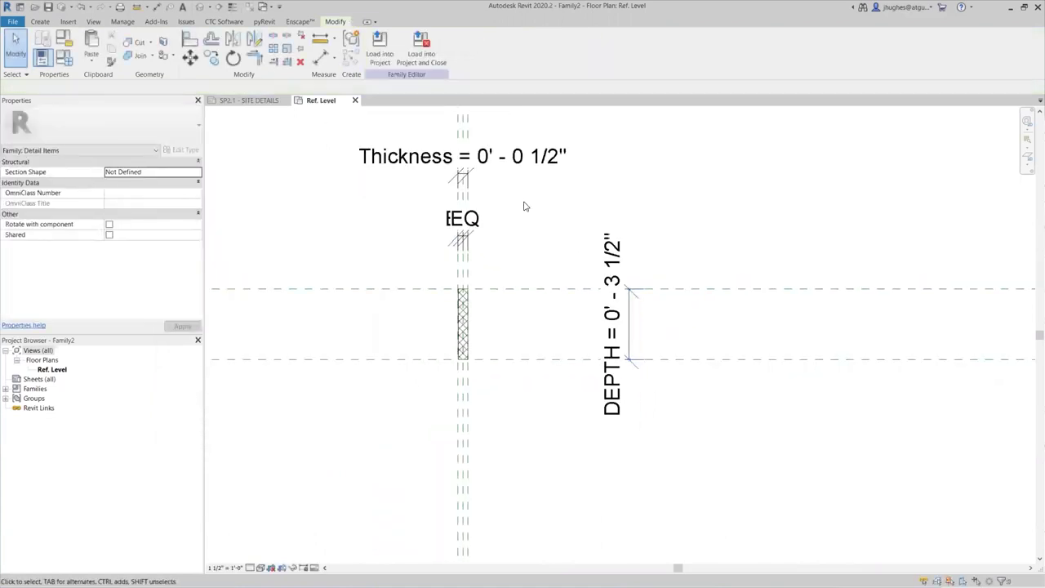
Step: Save the joint family as a new family file EJ.rfa
click(13, 22)
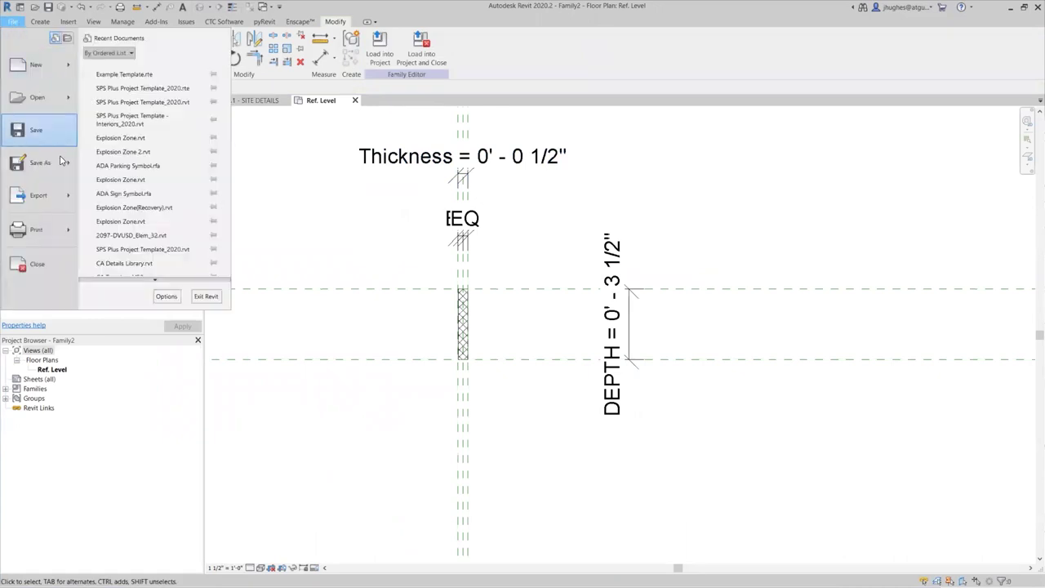
mouse_move(67, 165)
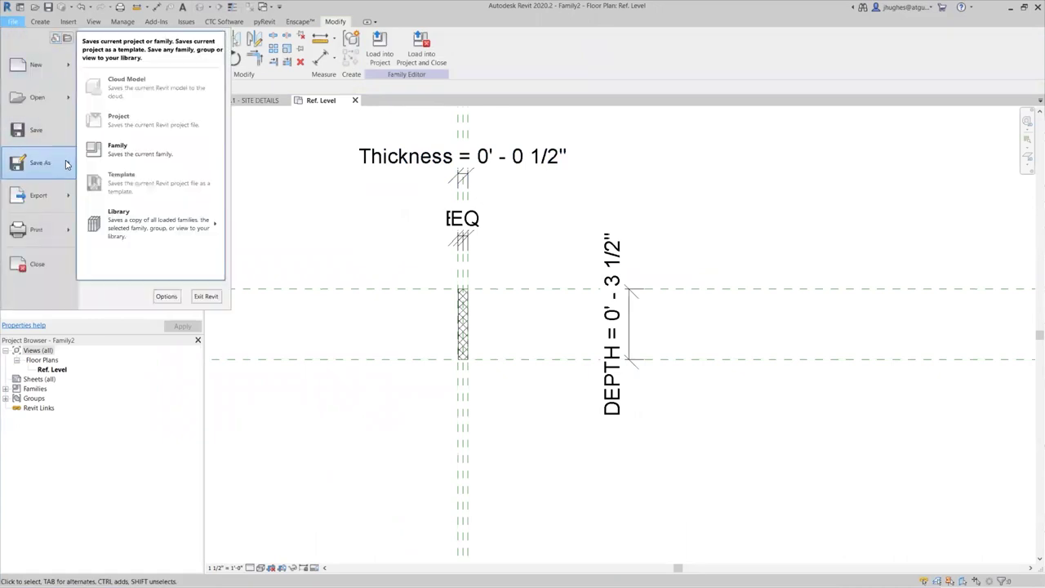
click(117, 148)
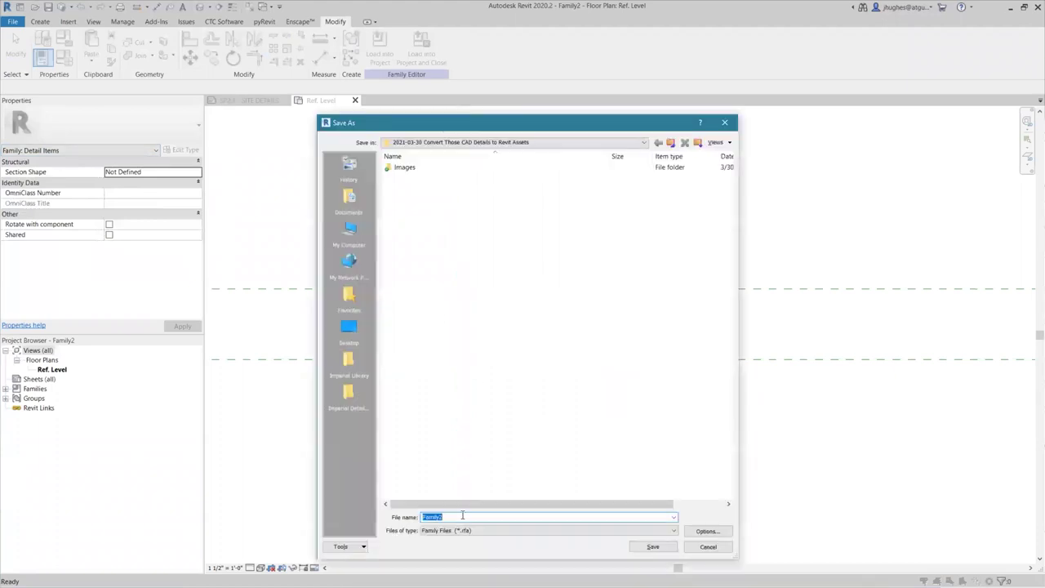
text(El)
click(652, 547)
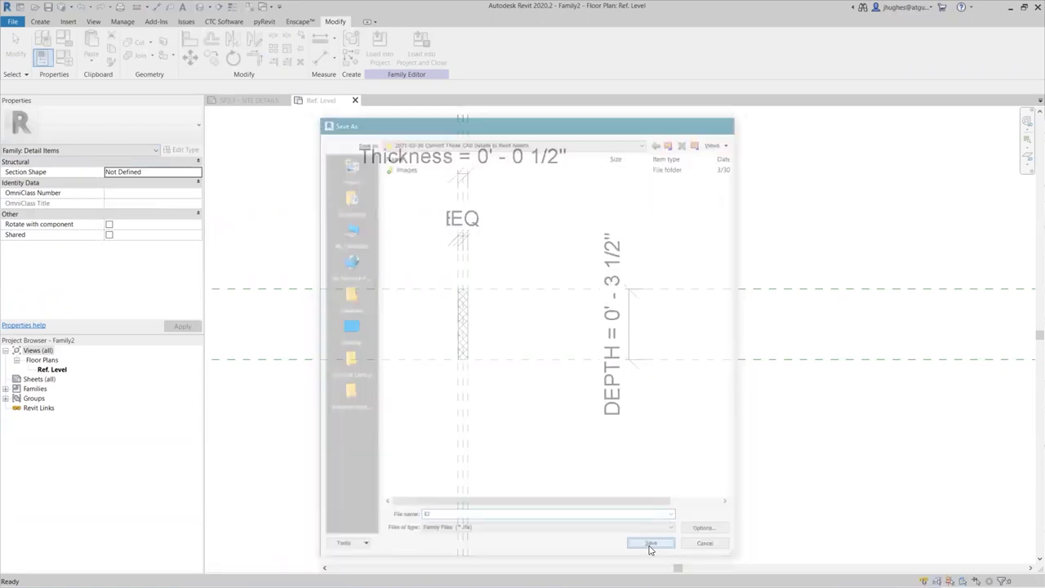
Step: Load EJ into the project and activate the Sidewalk Expansion Joint viewport on SP2.1
click(379, 49)
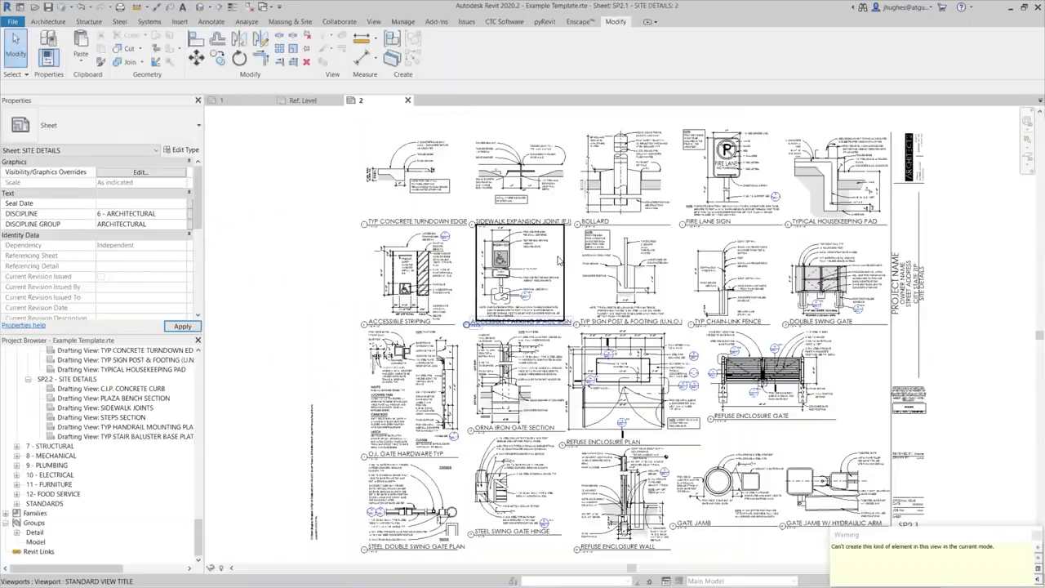
click(1029, 545)
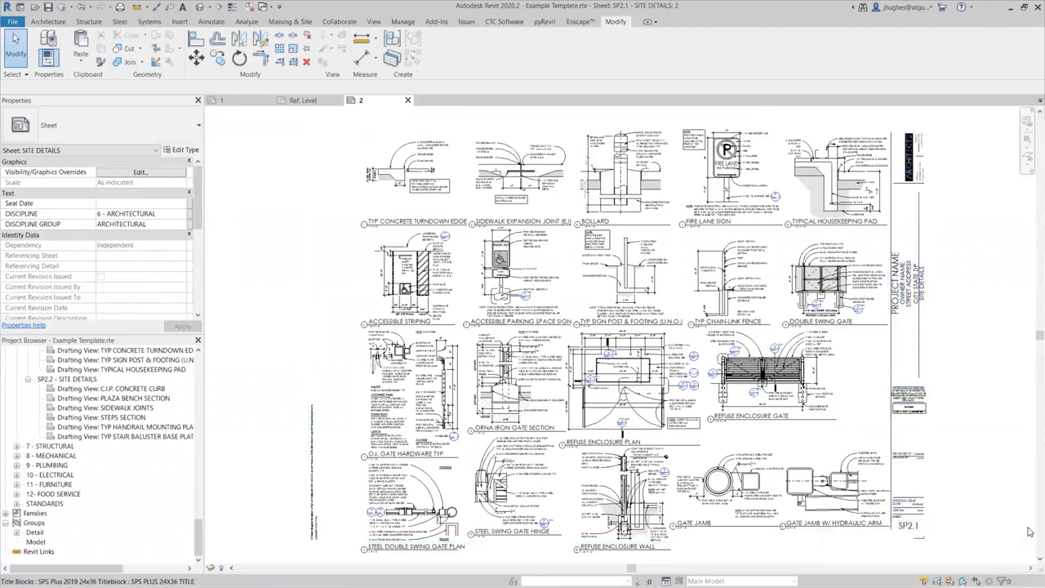
double_click(516, 147)
scroll(516, 147, up, 5)
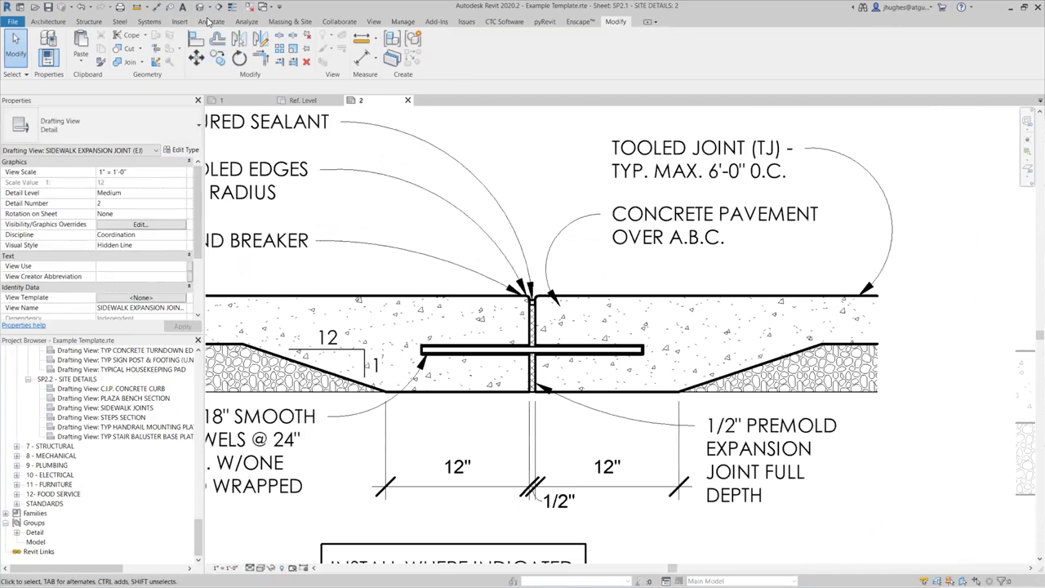
Step: Place an EJ detail component in the sidewalk expansion joint
click(209, 23)
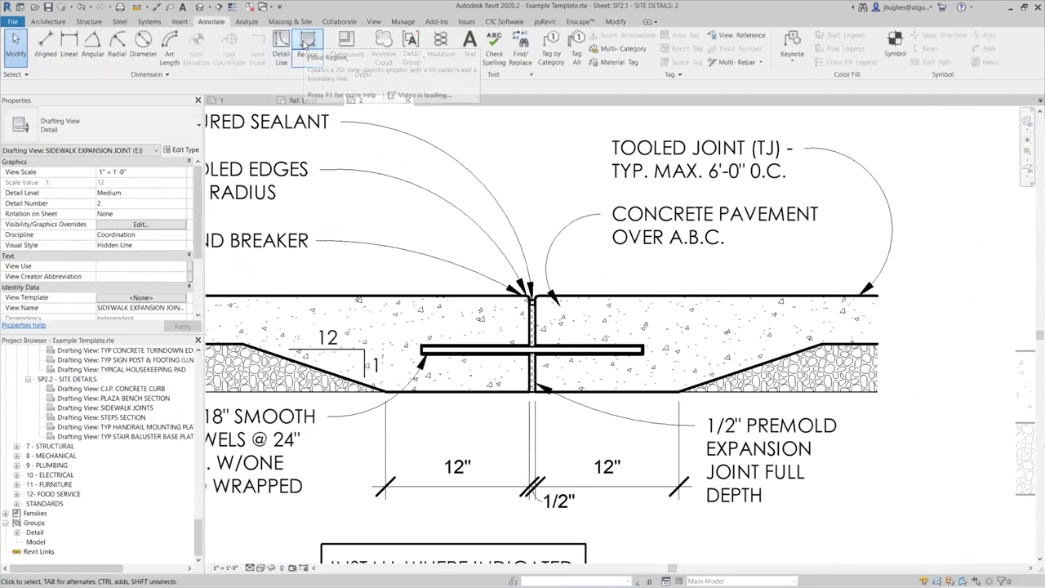
click(349, 40)
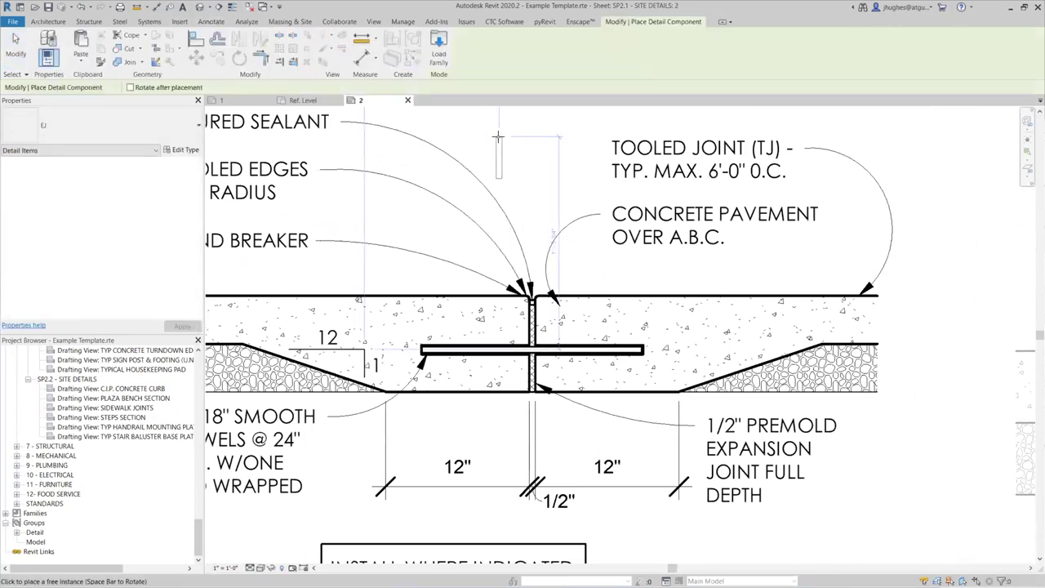
click(145, 138)
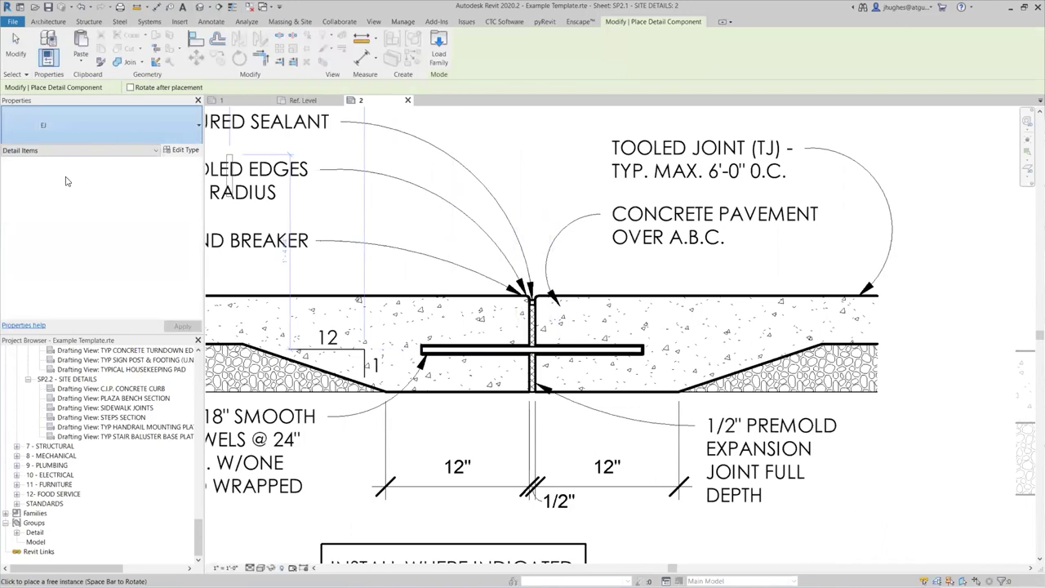
click(54, 314)
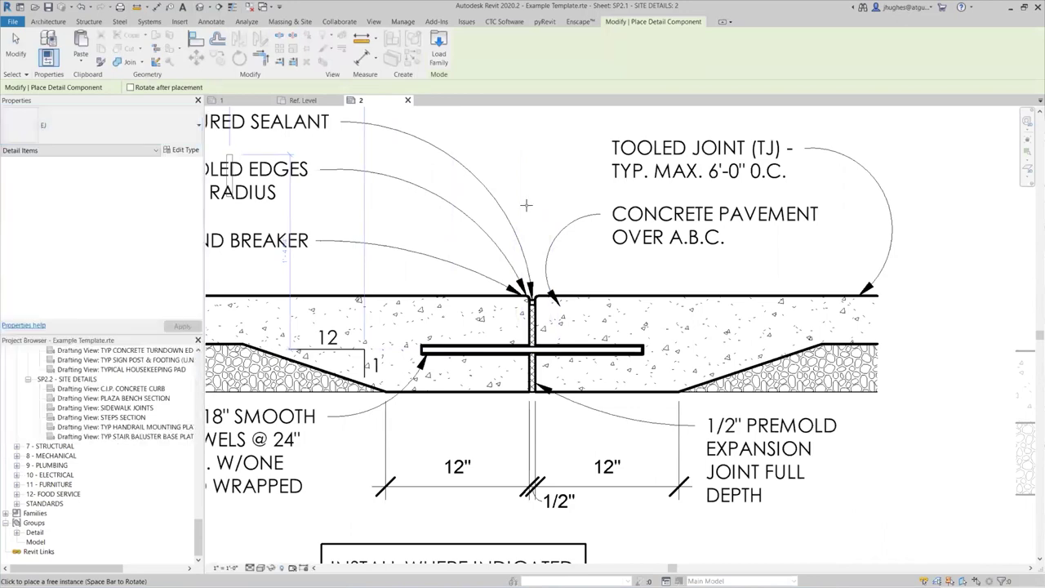
scroll(526, 307, up, 5)
scroll(539, 302, up, 2)
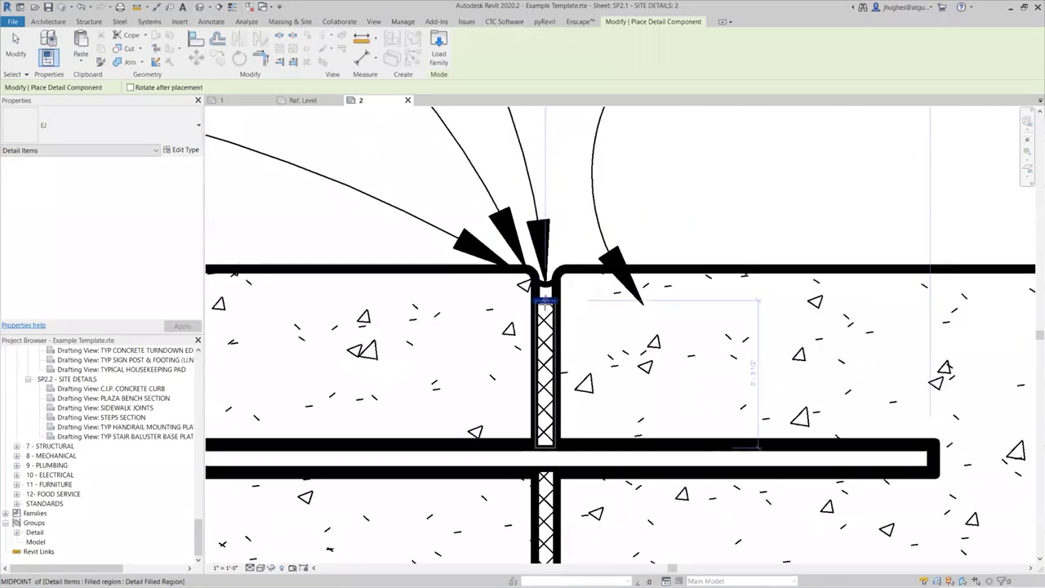
scroll(502, 277, down, 3)
scroll(506, 269, up, 3)
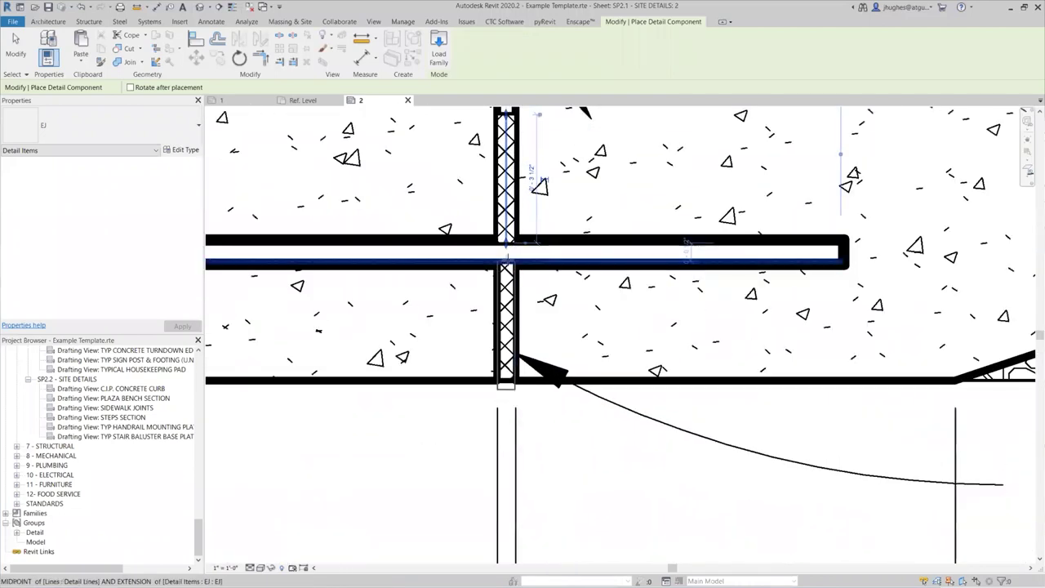
scroll(506, 260, down, 3)
click(501, 211)
key(Escape)
key(Escape)
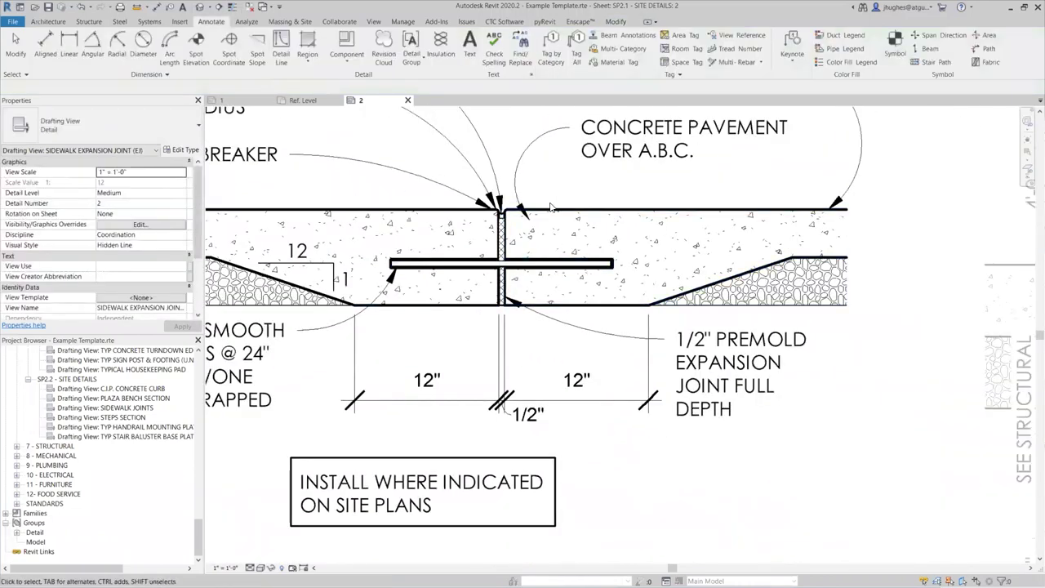
Step: Select the placed EJ detail item and open its type properties
scroll(551, 208, up, 5)
click(409, 253)
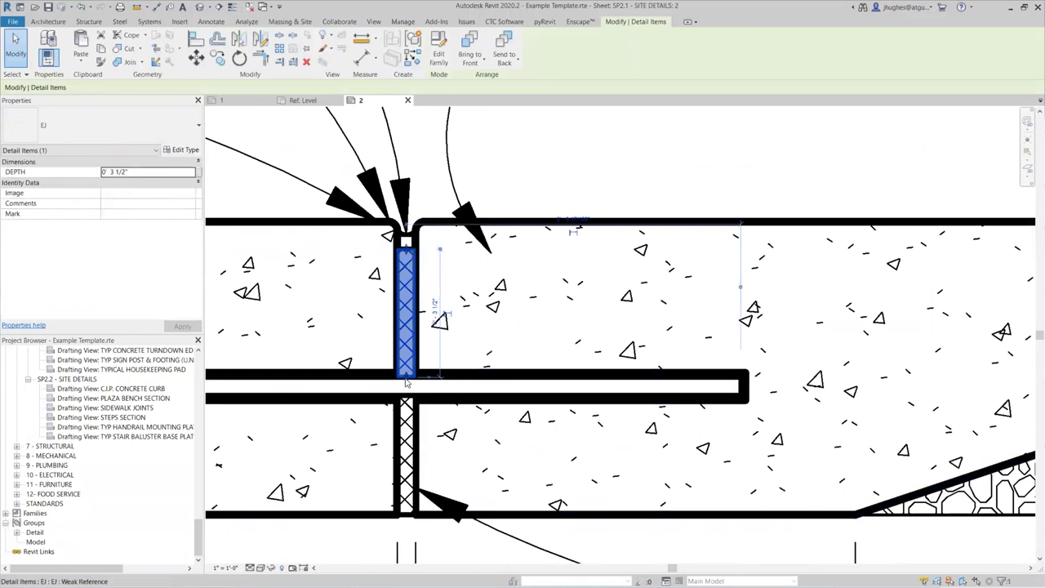
drag(406, 381, 415, 255)
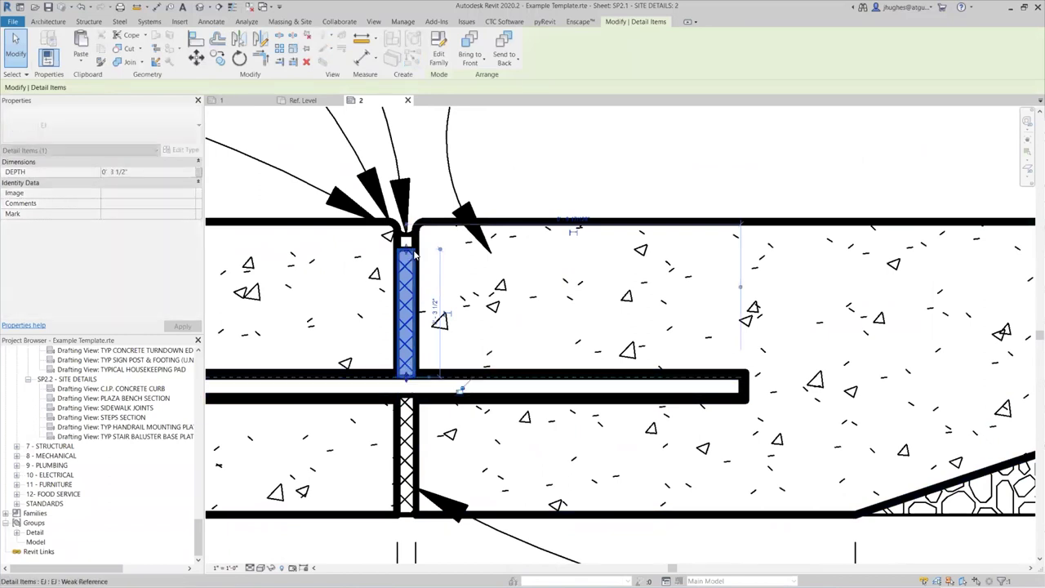
scroll(408, 258, down, 2)
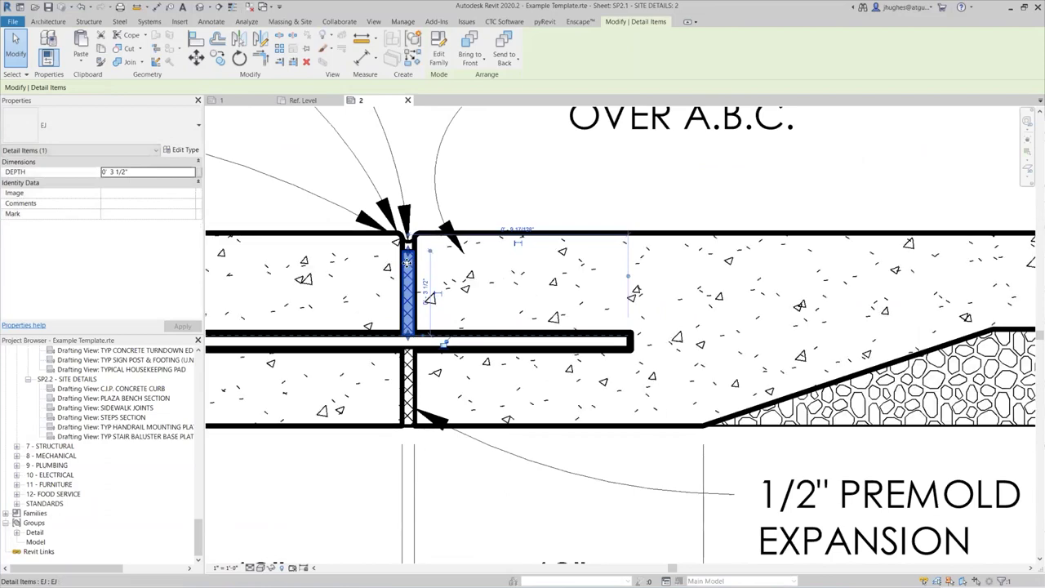
scroll(406, 262, up, 3)
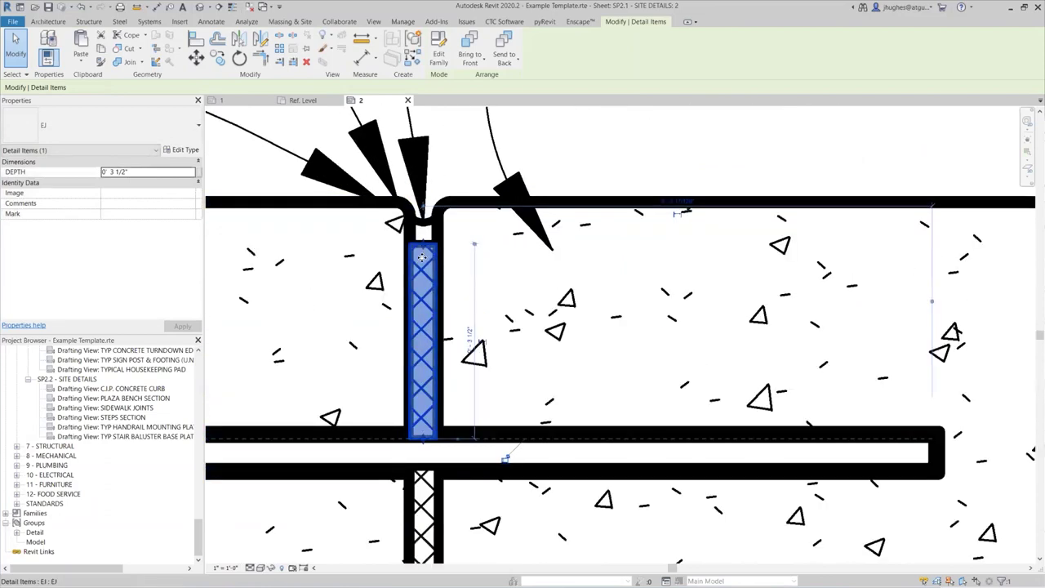
scroll(421, 257, down, 2)
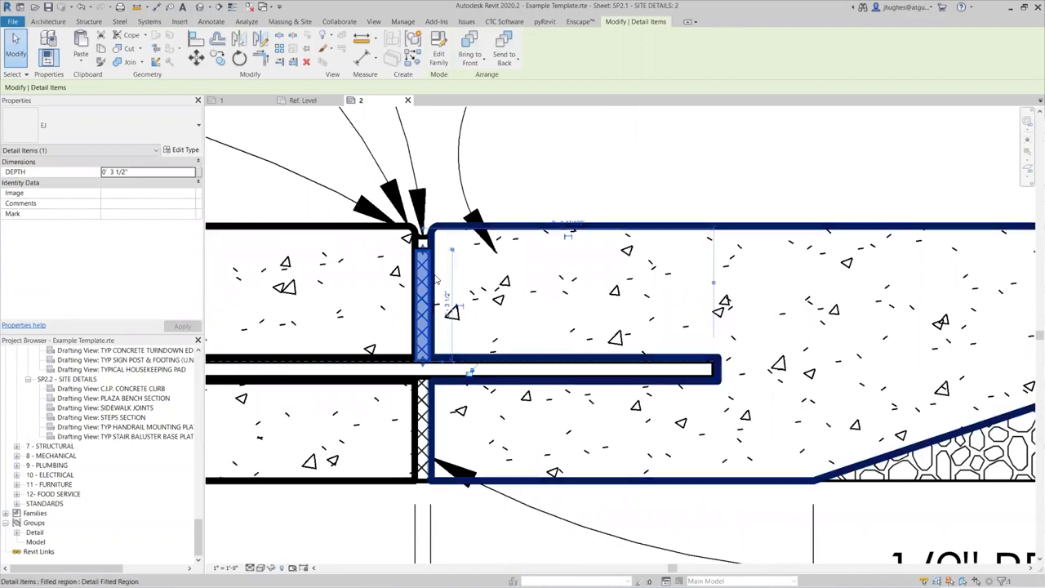
click(190, 152)
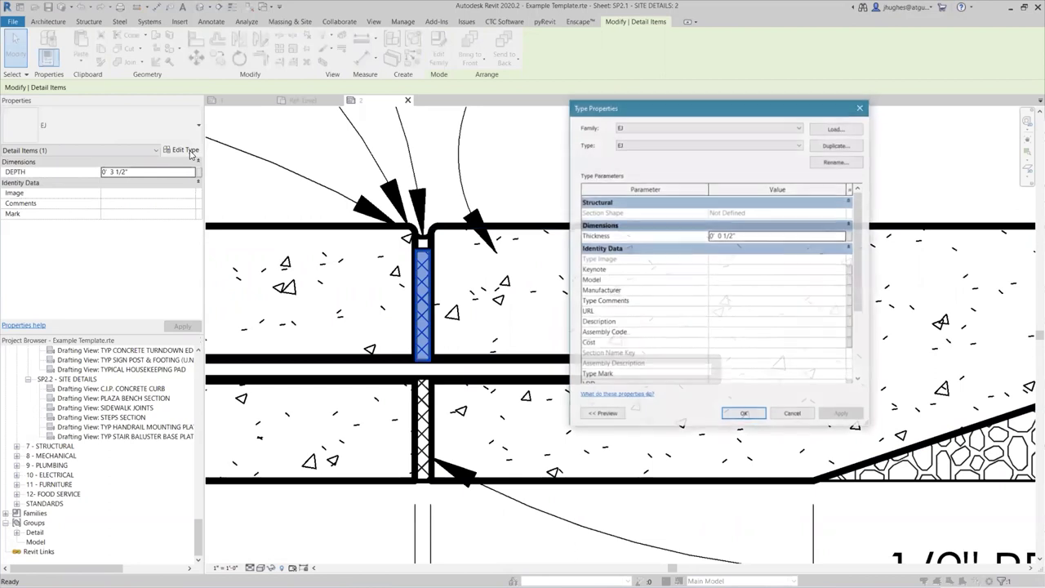
Step: Set the EJ type's keynote to 7001 from the 7000 group and apply
click(748, 272)
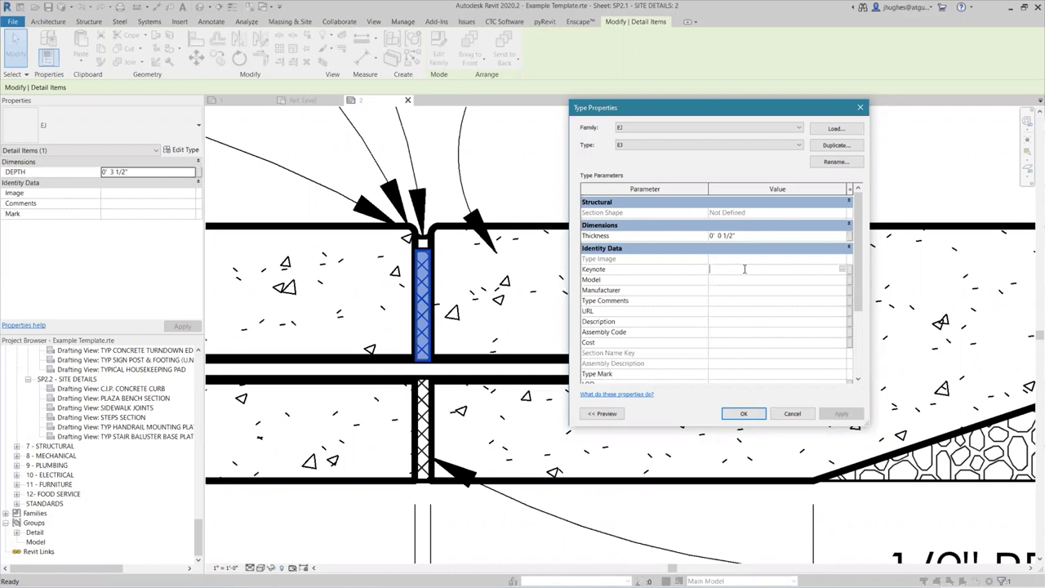
click(844, 271)
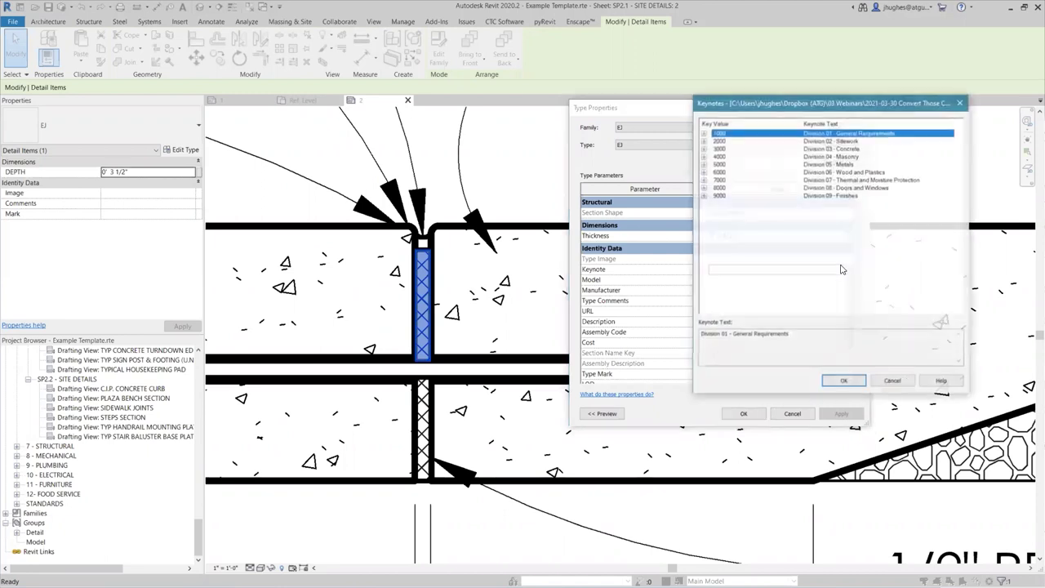
click(702, 179)
click(808, 188)
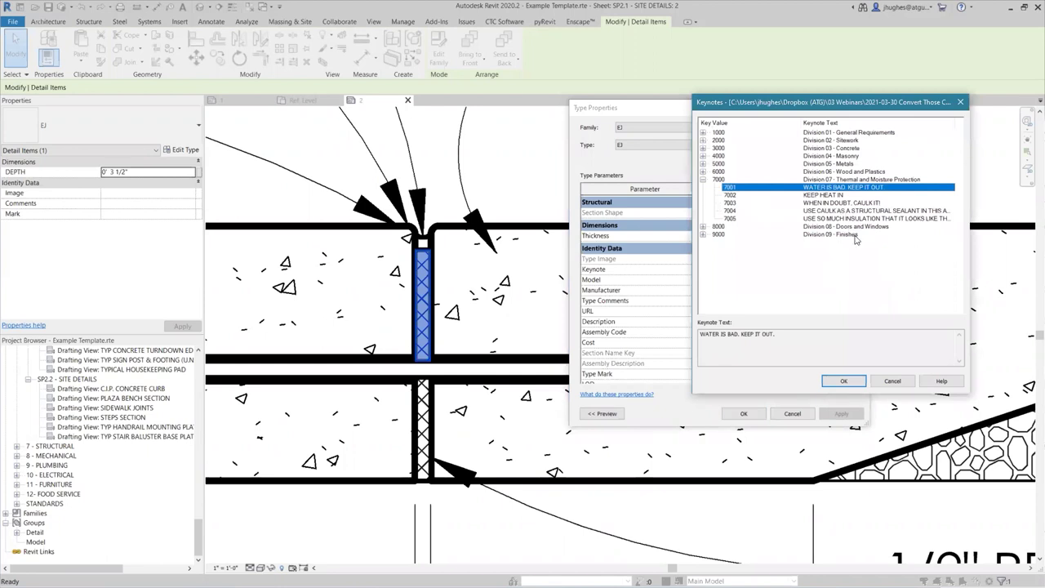
click(846, 382)
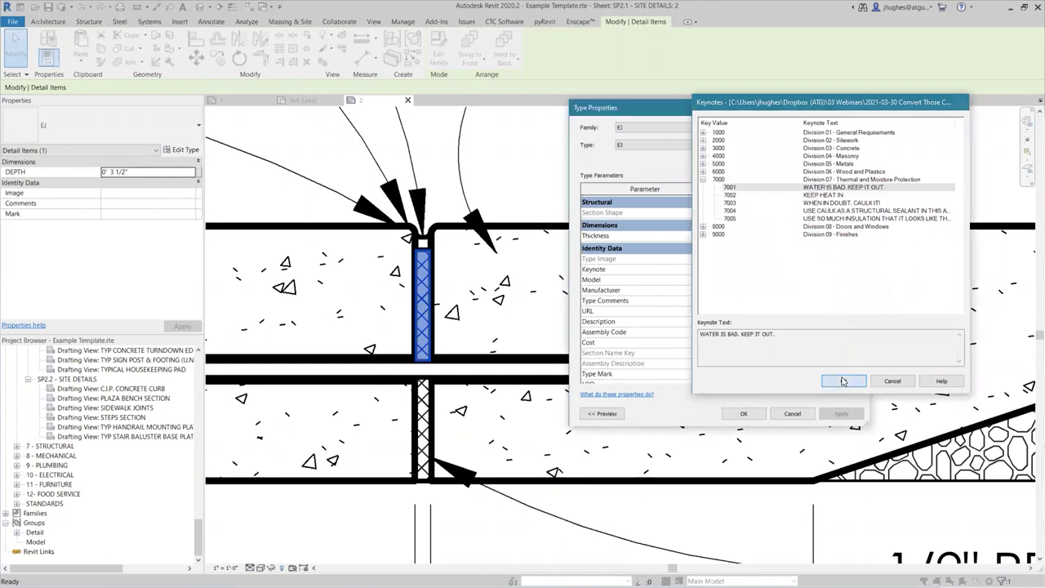
click(841, 413)
click(745, 413)
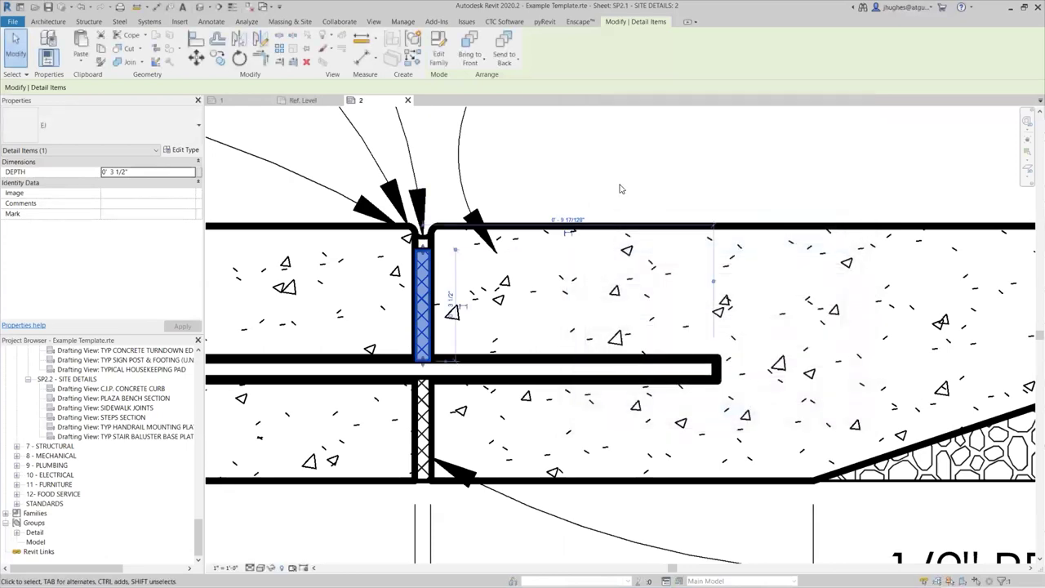
Step: Pan and zoom to centre the expansion joint detail in view
key(Escape)
click(423, 276)
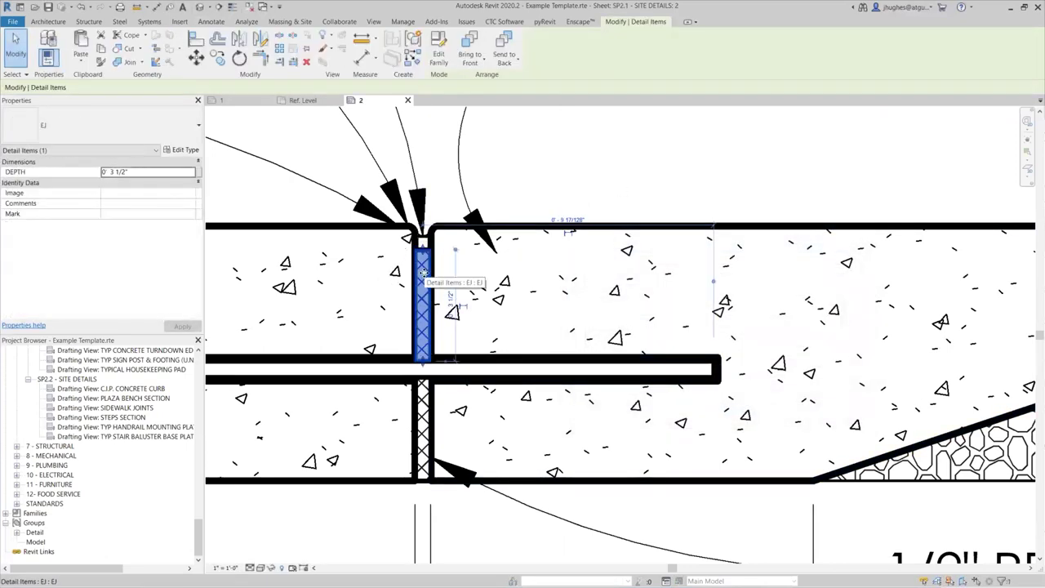
scroll(424, 276, down, 3)
scroll(600, 232, down, 4)
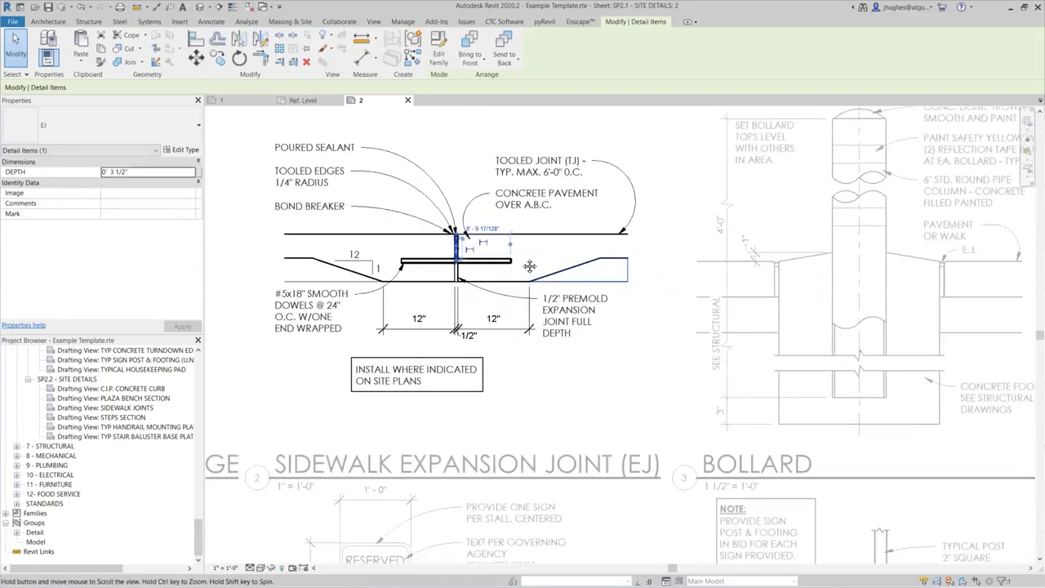
scroll(827, 283, up, 1)
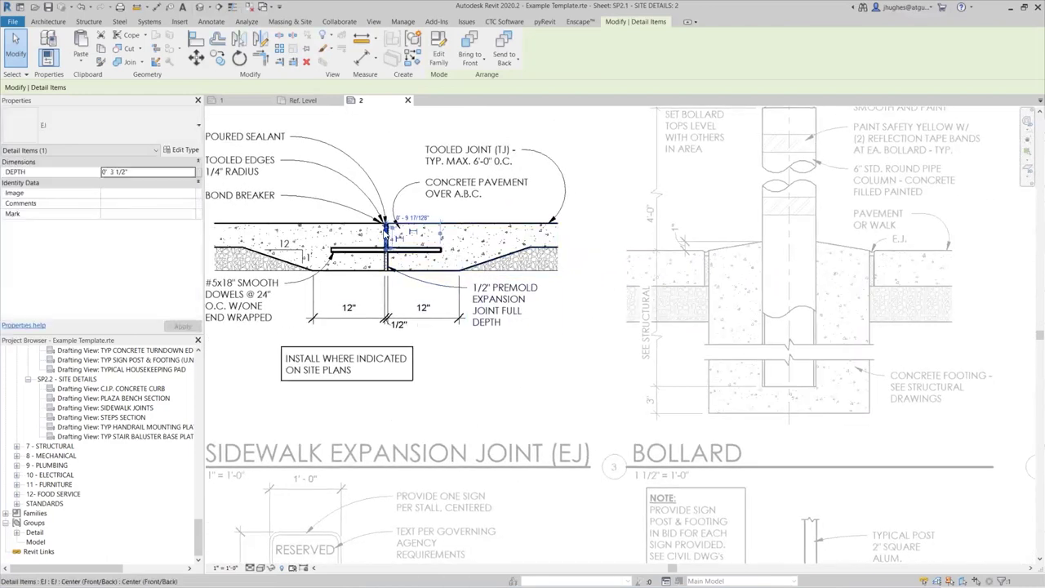
key(Escape)
middle_drag(389, 242, 521, 366)
scroll(521, 366, up, 3)
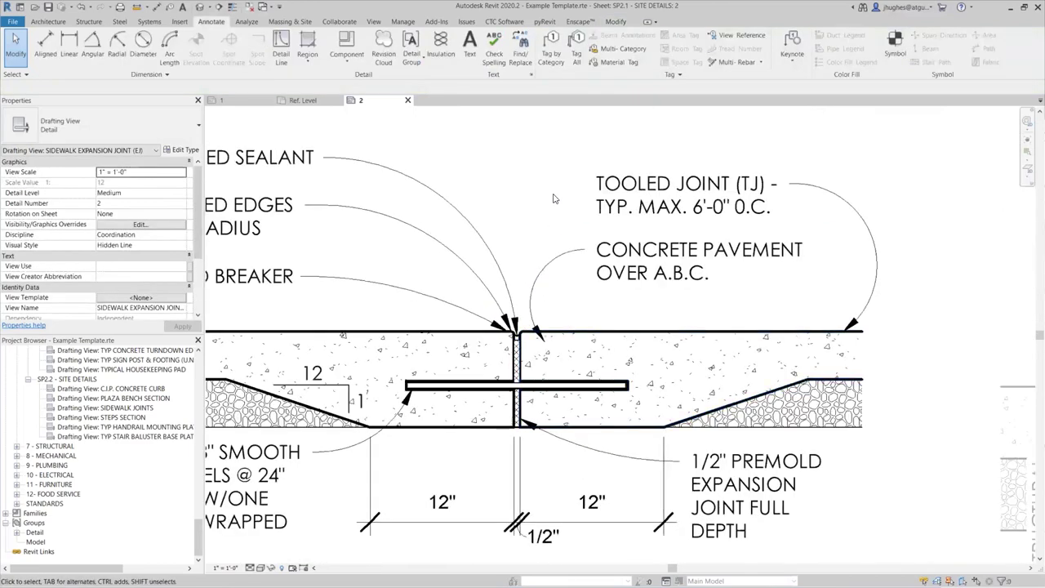
click(791, 42)
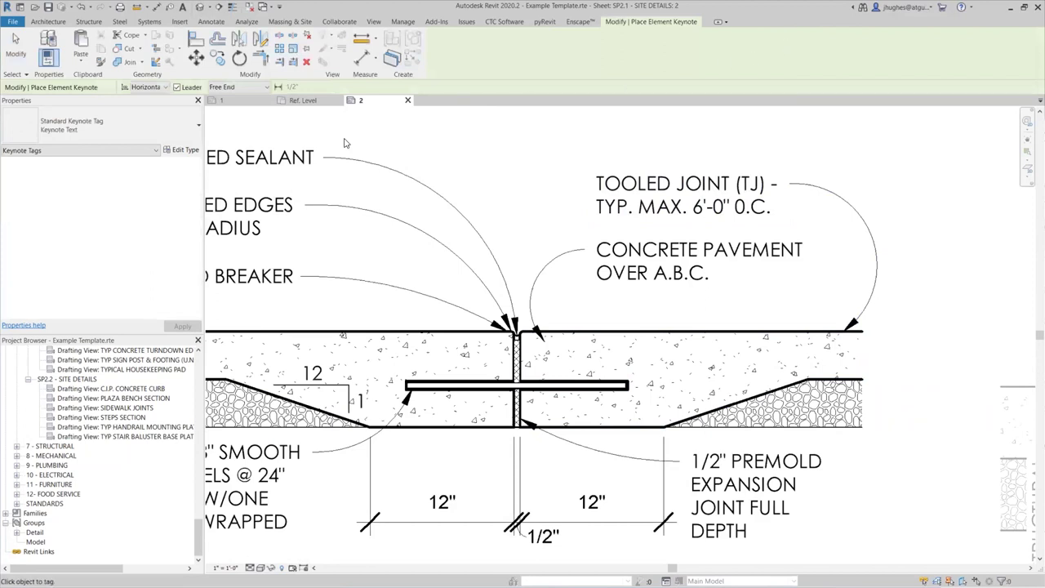
key(Escape)
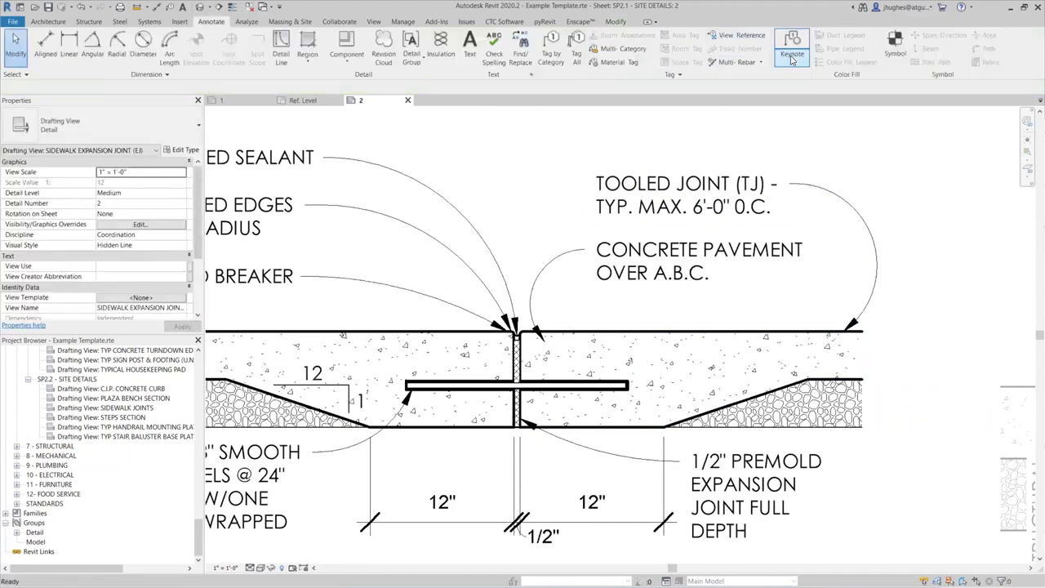
Step: Tag the EJ item with an Element Keynote placed above the joint
click(792, 57)
click(816, 79)
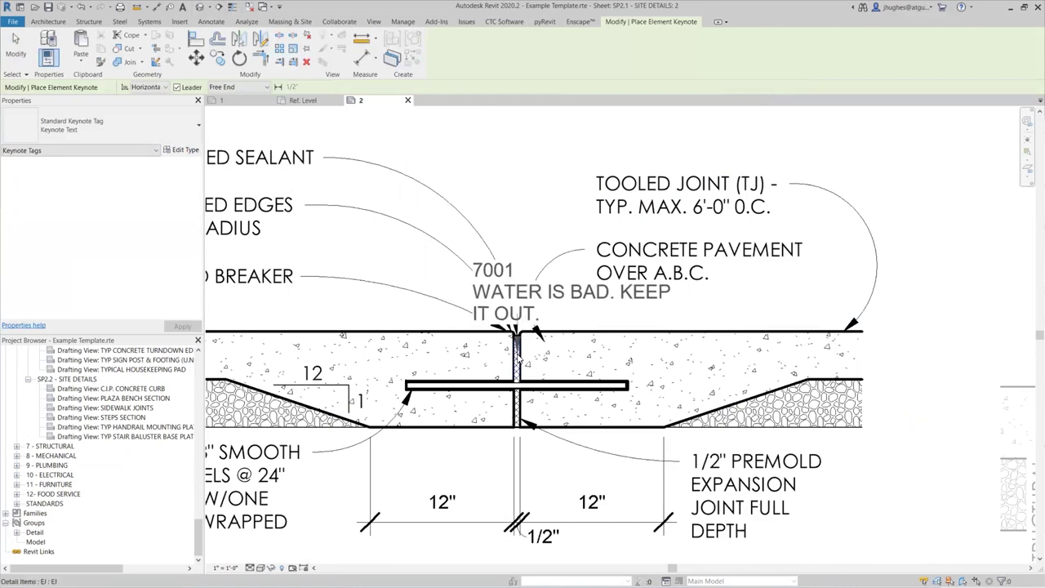
click(526, 363)
middle_drag(538, 184, 516, 279)
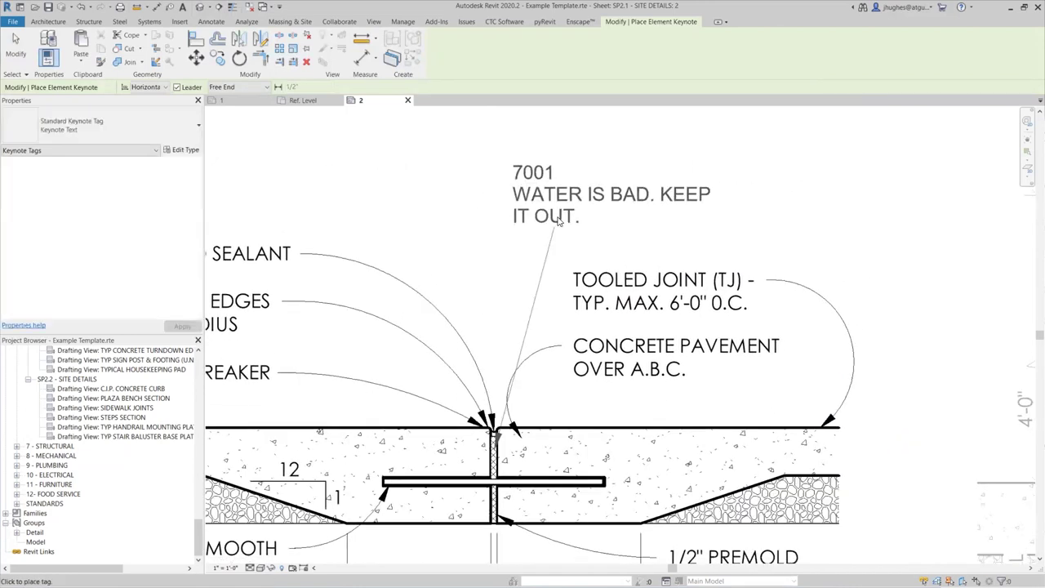
click(586, 219)
key(Escape)
key(Escape)
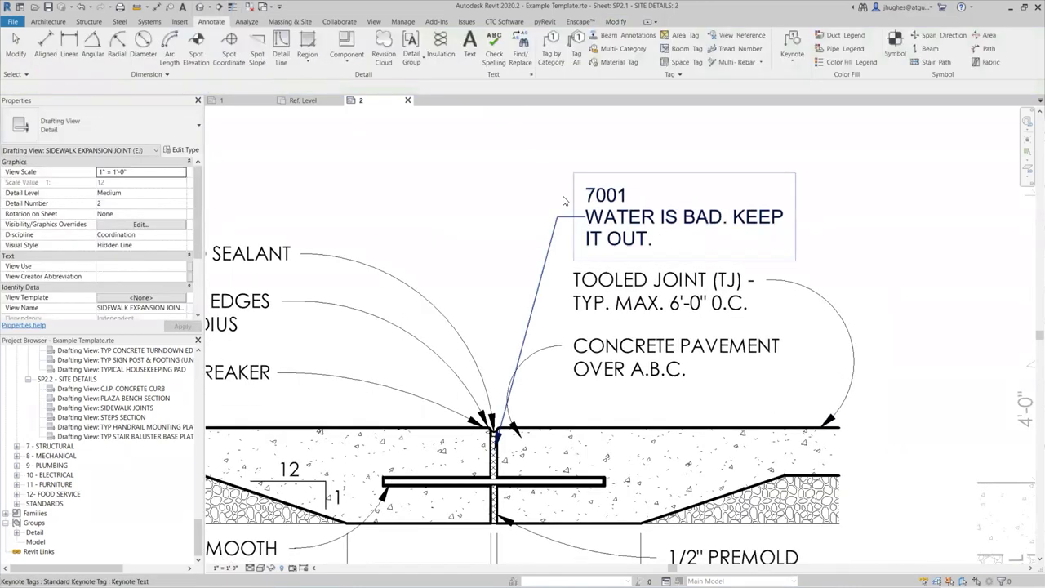
scroll(576, 271, down, 1)
Step: Check the 7001 keynote on the sheet, then deactivate the Sidewalk Expansion Joint viewport
scroll(555, 294, down, 1)
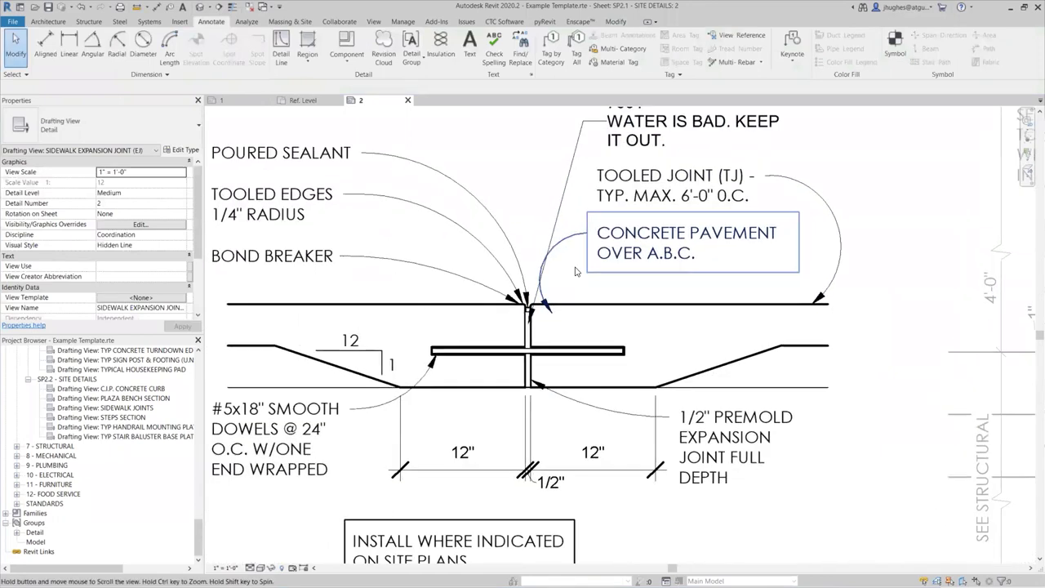
scroll(536, 316, down, 1)
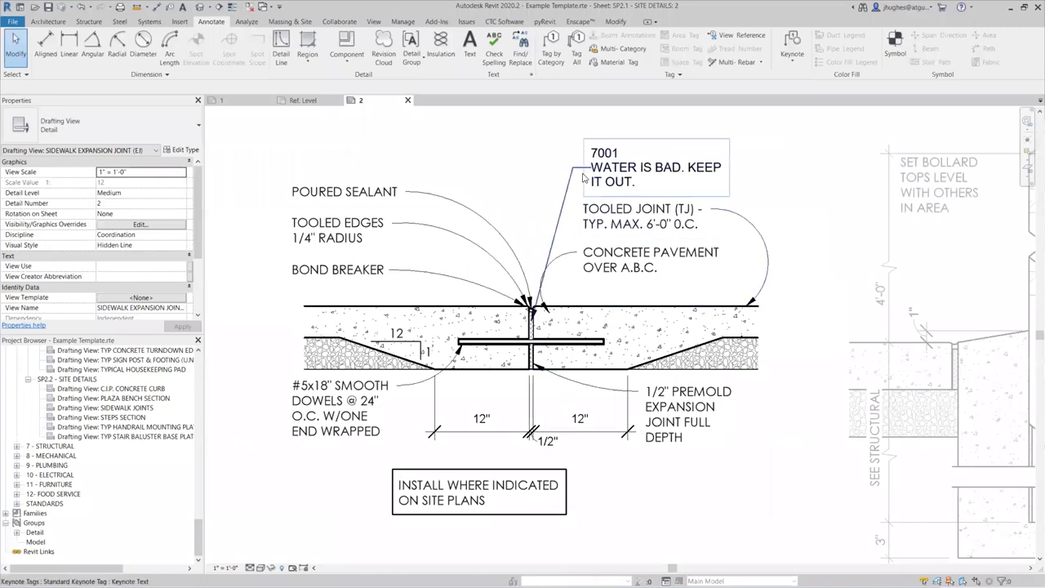
scroll(614, 161, down, 1)
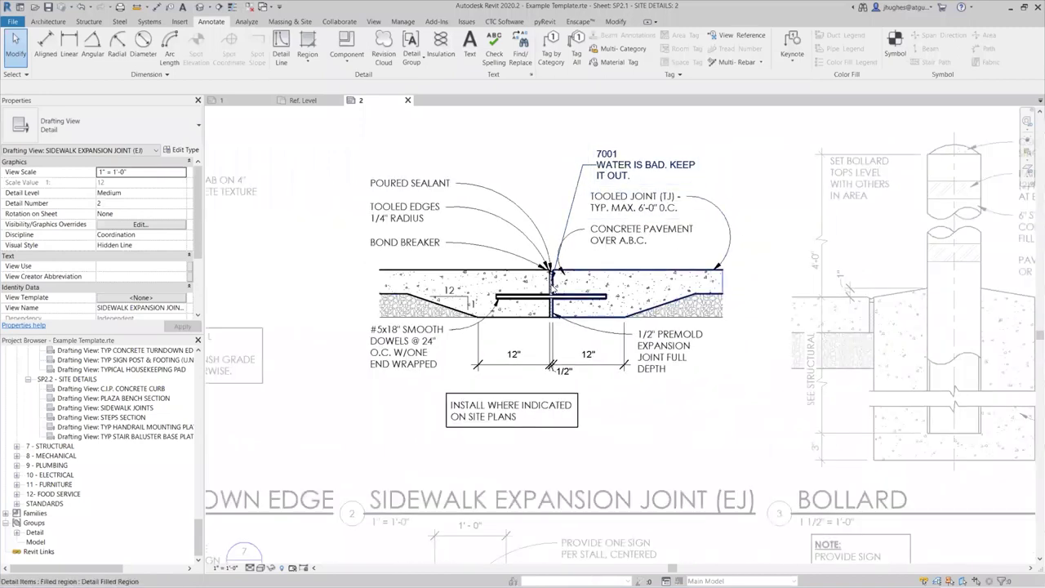
scroll(553, 287, up, 4)
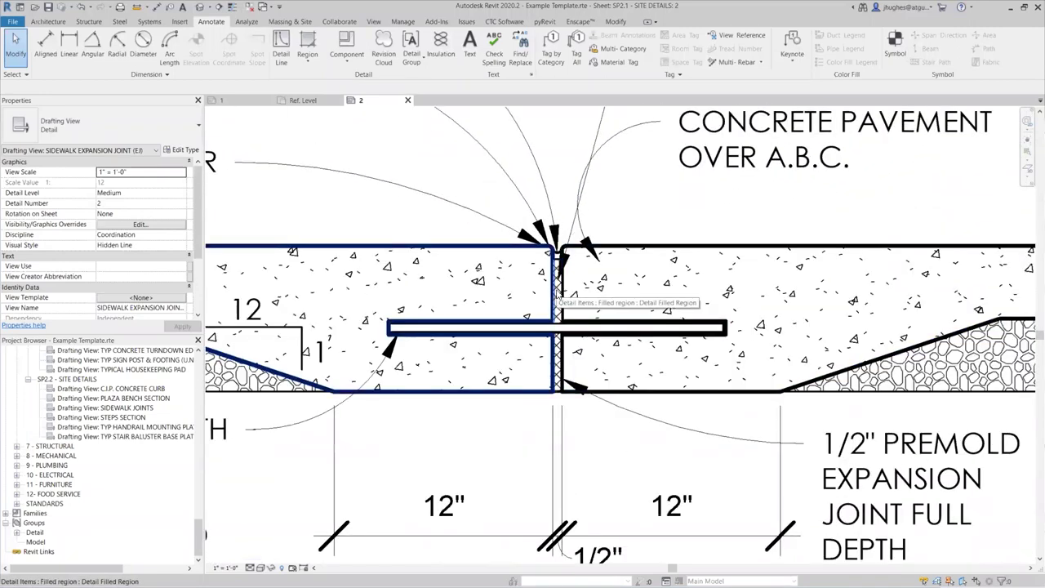
scroll(555, 288, down, 8)
middle_drag(884, 394, 844, 357)
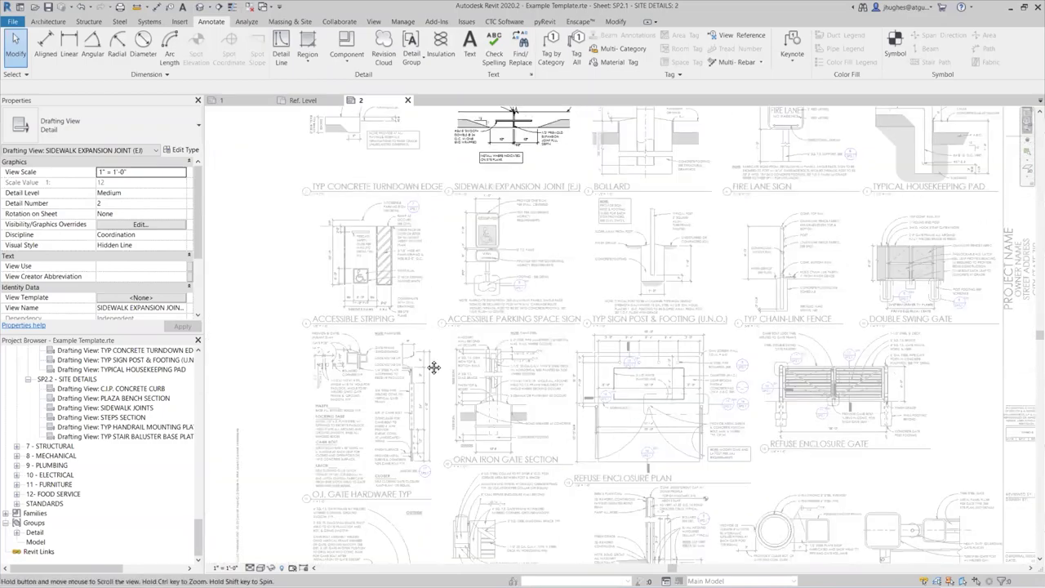
scroll(433, 366, up, 5)
scroll(666, 222, up, 4)
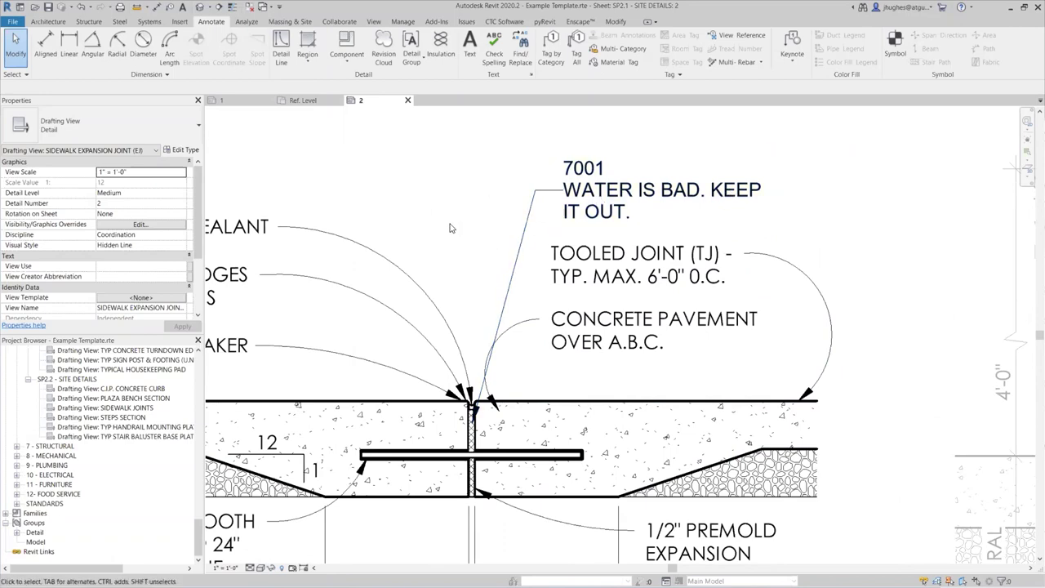
scroll(448, 227, down, 5)
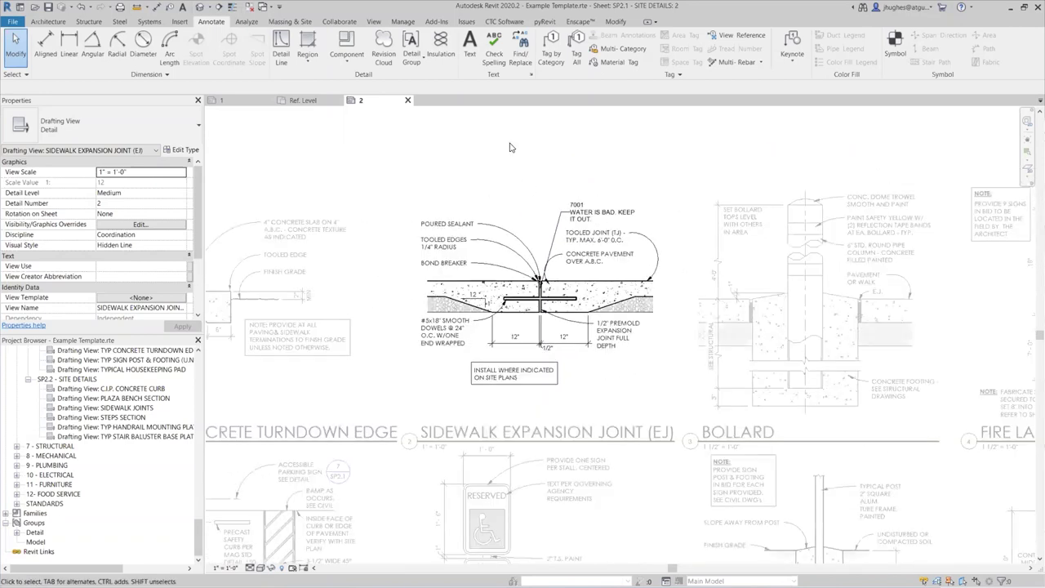
double_click(511, 148)
scroll(536, 300, up, 4)
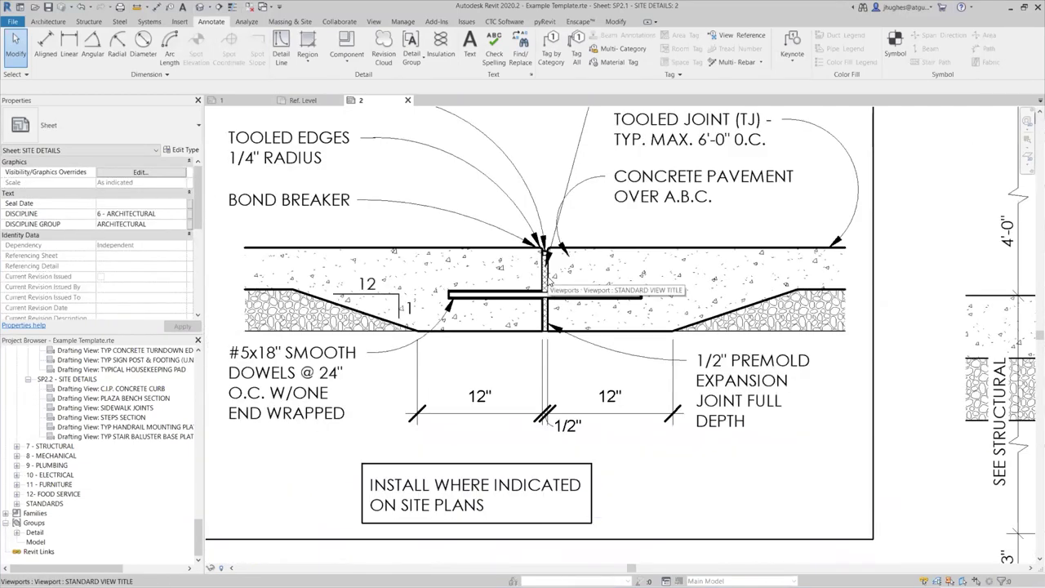
scroll(544, 276, down, 4)
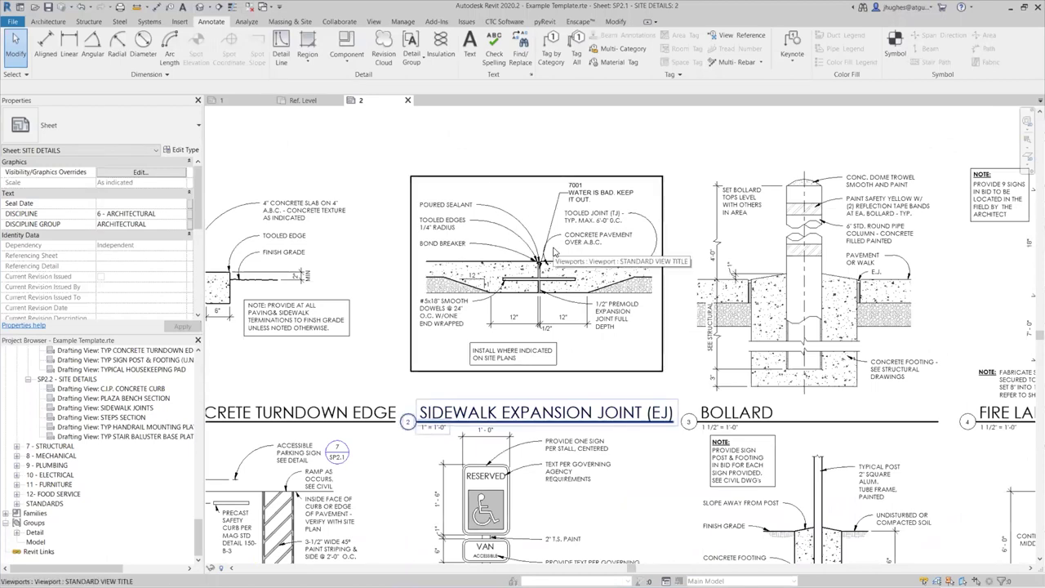
Step: Open EJ.rfa's Ref. Level plan and frame its Thickness and DEPTH dimensions
click(317, 99)
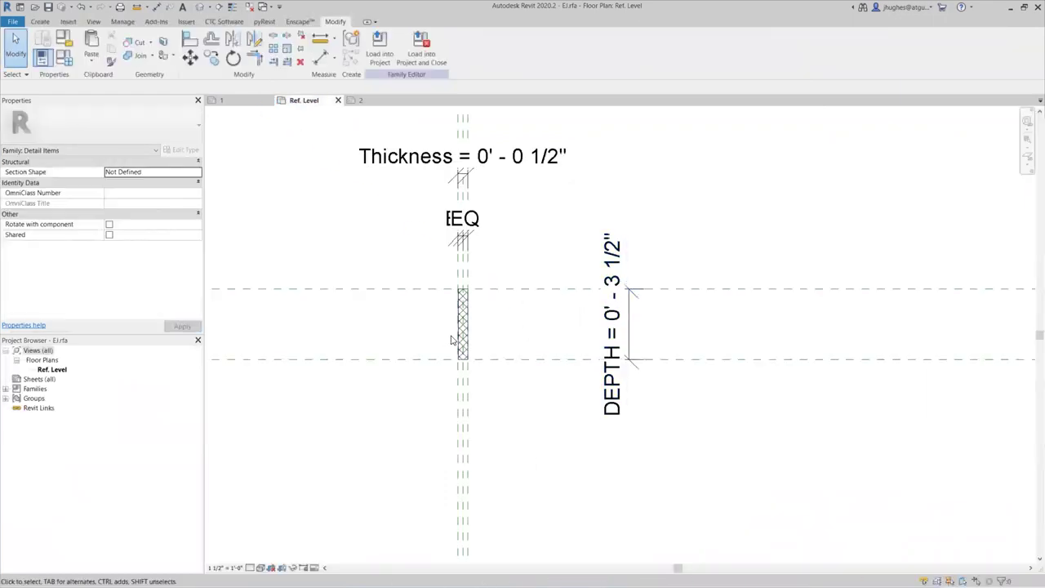
middle_drag(453, 341, 566, 408)
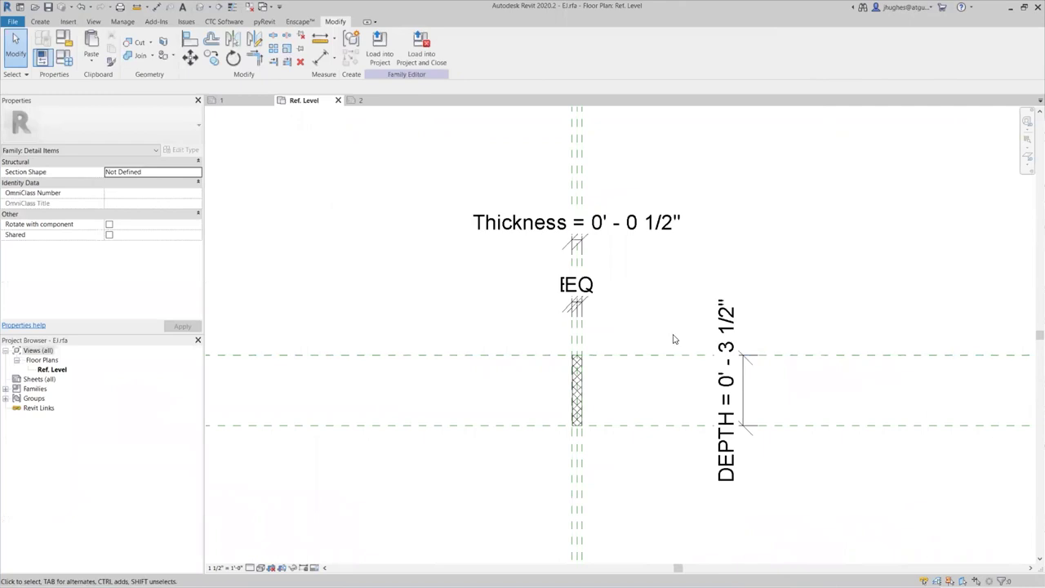
scroll(653, 376, up, 1)
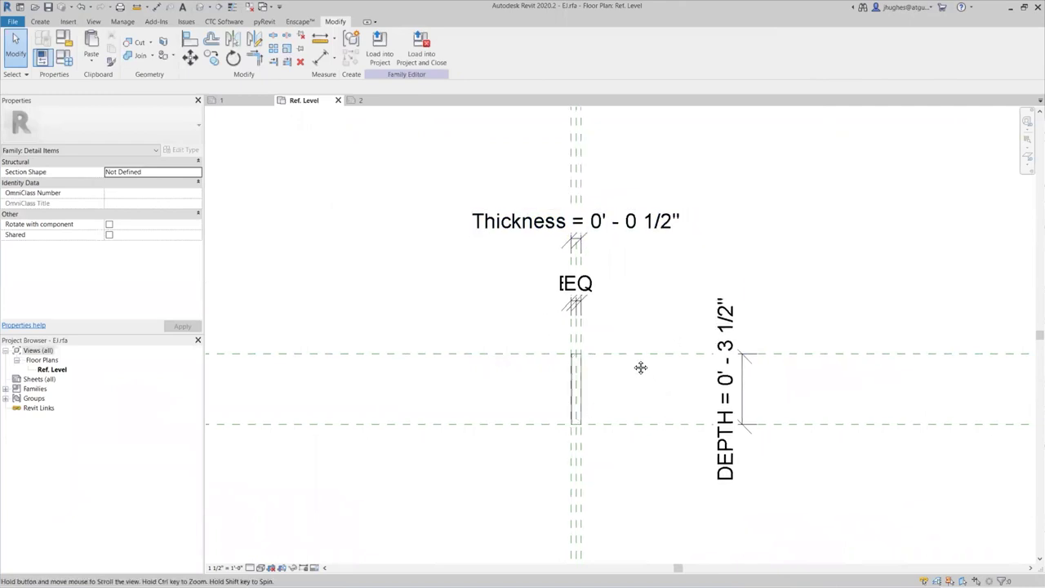
middle_drag(642, 366, 580, 317)
scroll(581, 317, up, 1)
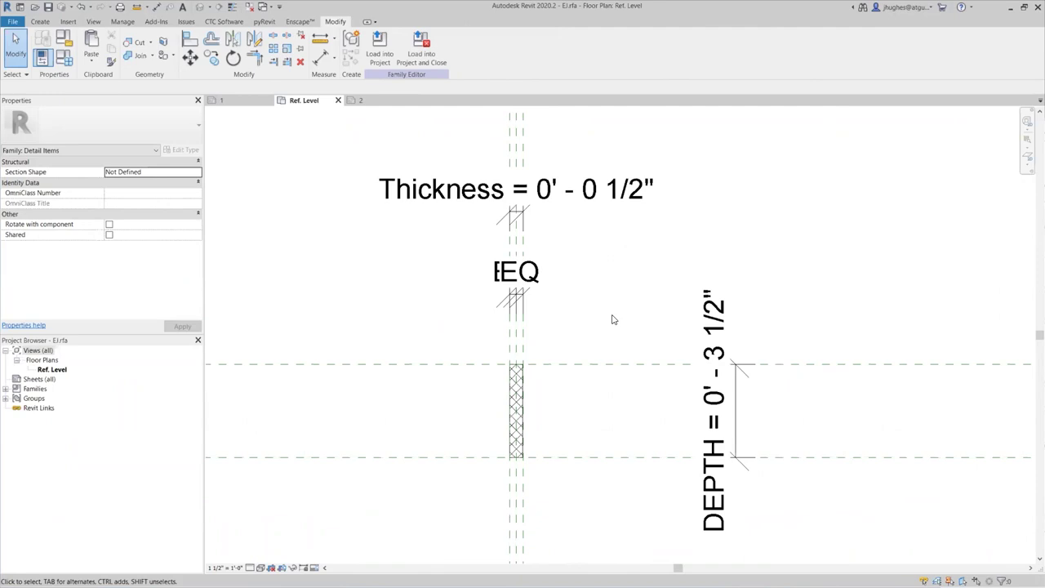
middle_drag(613, 319, 597, 321)
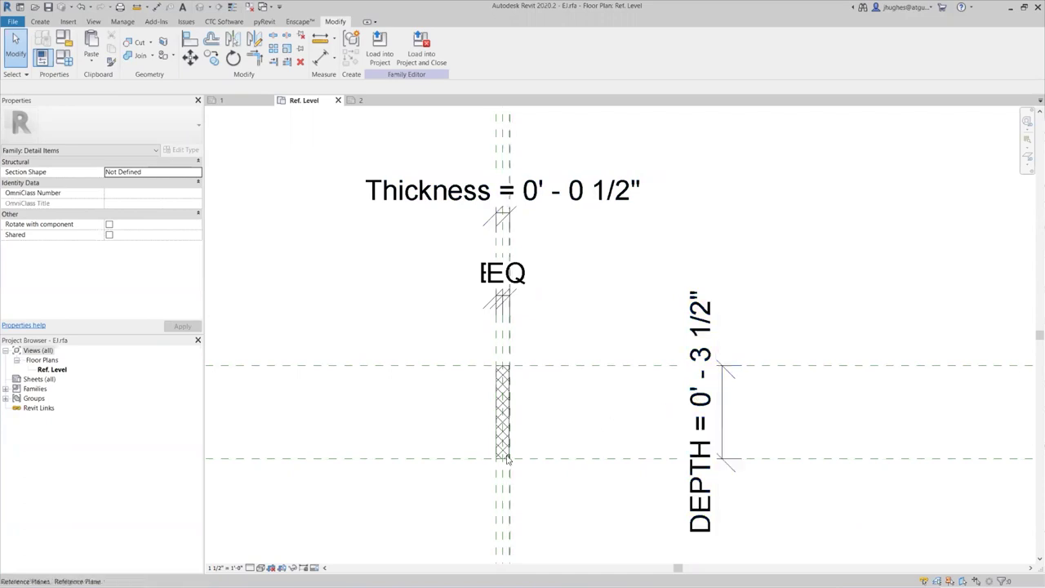
Step: Close the EJ Ref. Level view and pan across the SP2.1 detail grid
click(338, 100)
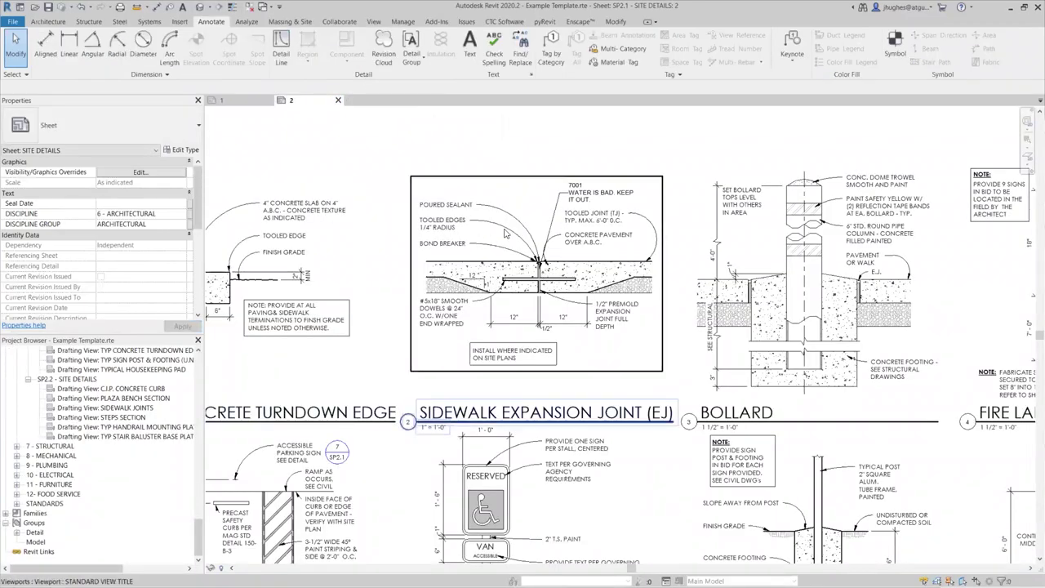
scroll(527, 370, down, 5)
middle_drag(527, 370, 576, 308)
scroll(576, 307, up, 3)
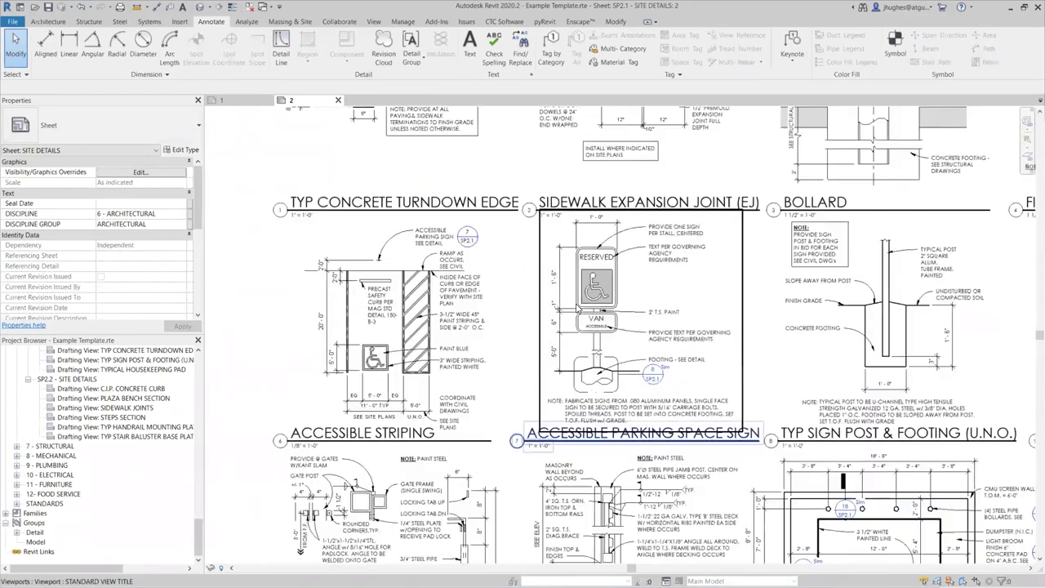
middle_drag(628, 277, 718, 276)
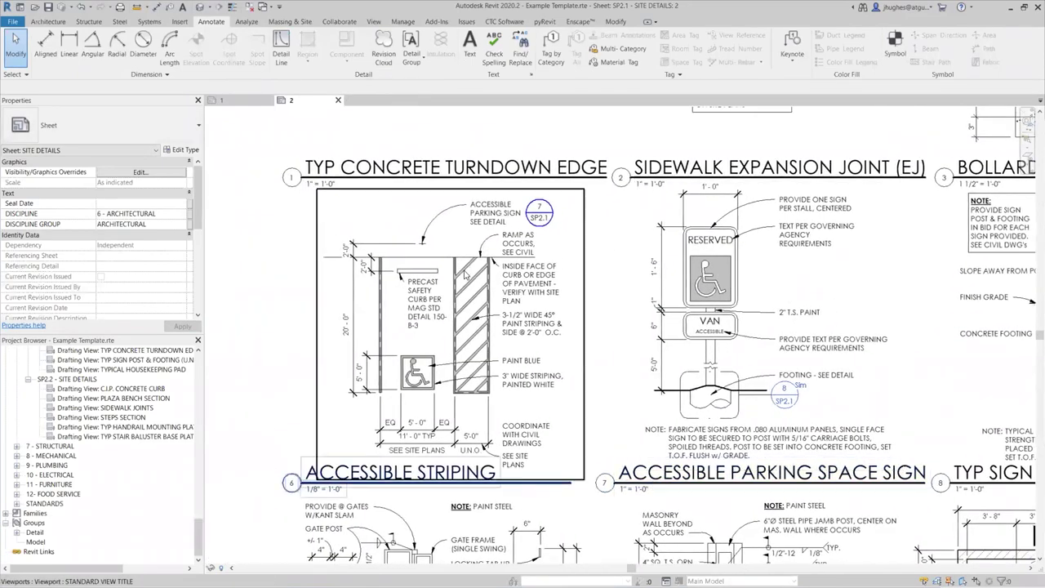